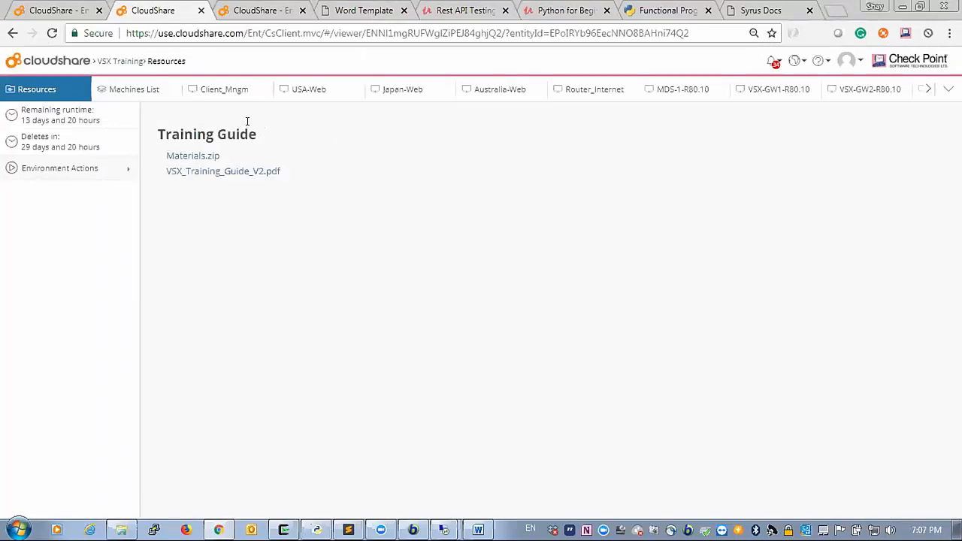
- Glance at the USA-Web machine, then return to the Machines List of 9 running VMs
click(295, 90)
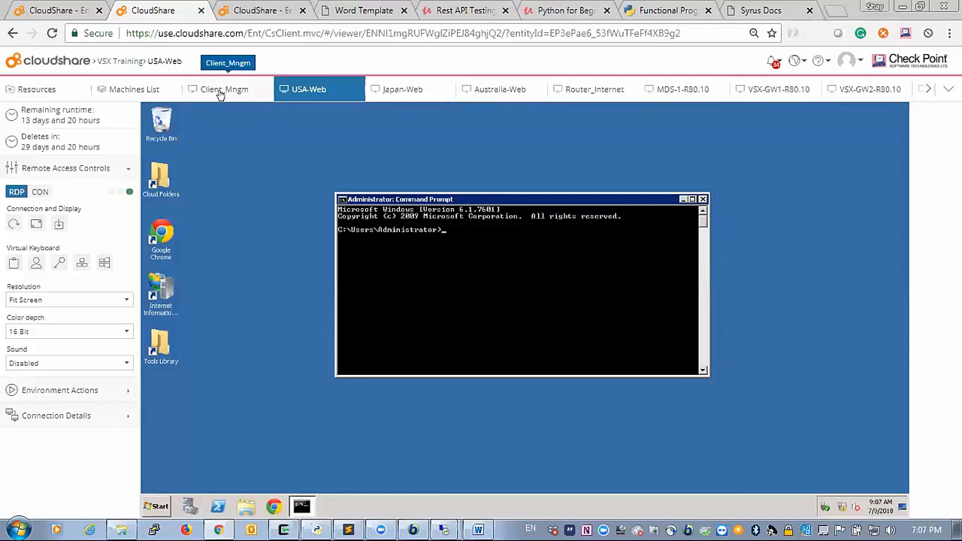
click(150, 90)
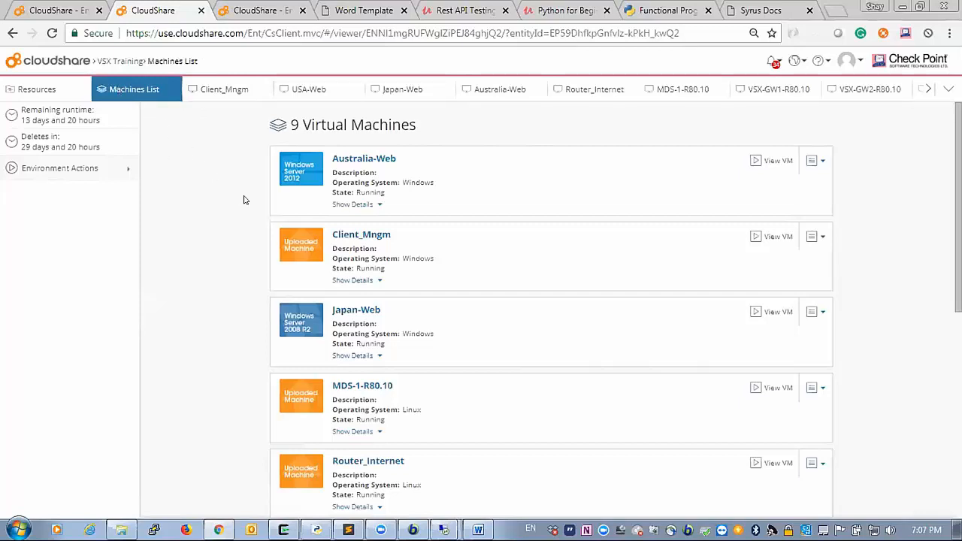
- Expand Client_Mngm's details (IP 10.1.1.242, 1.75 GB memory, 4 CPUs) and reveal its password
click(351, 279)
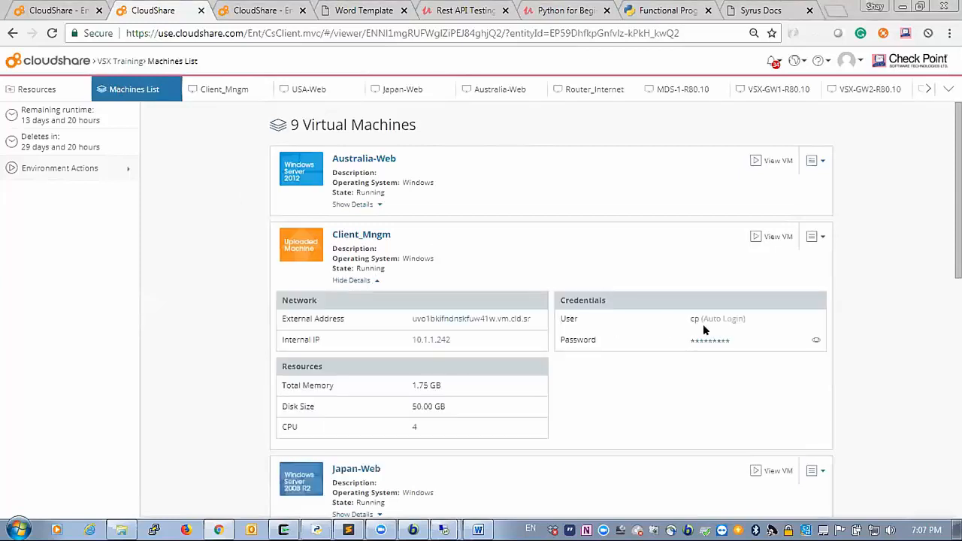
click(816, 341)
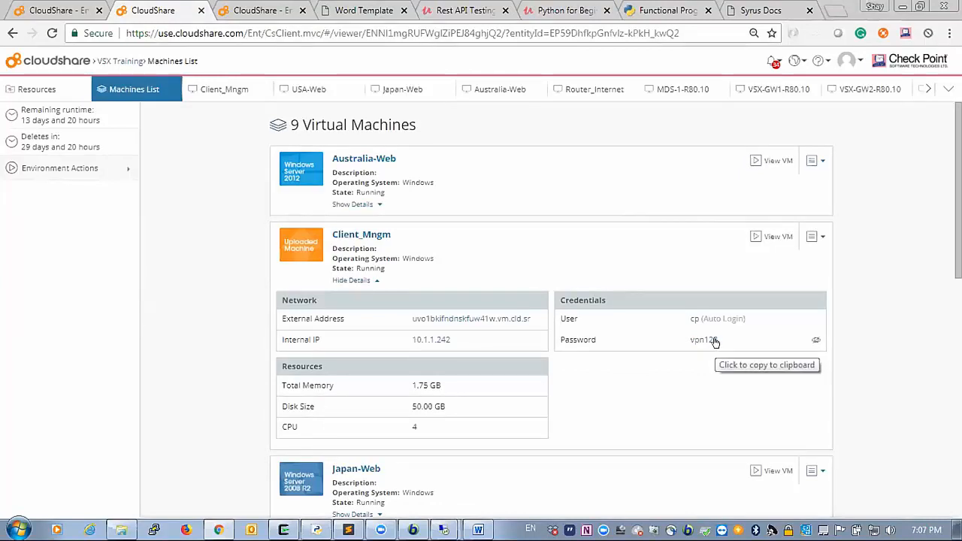
click(814, 237)
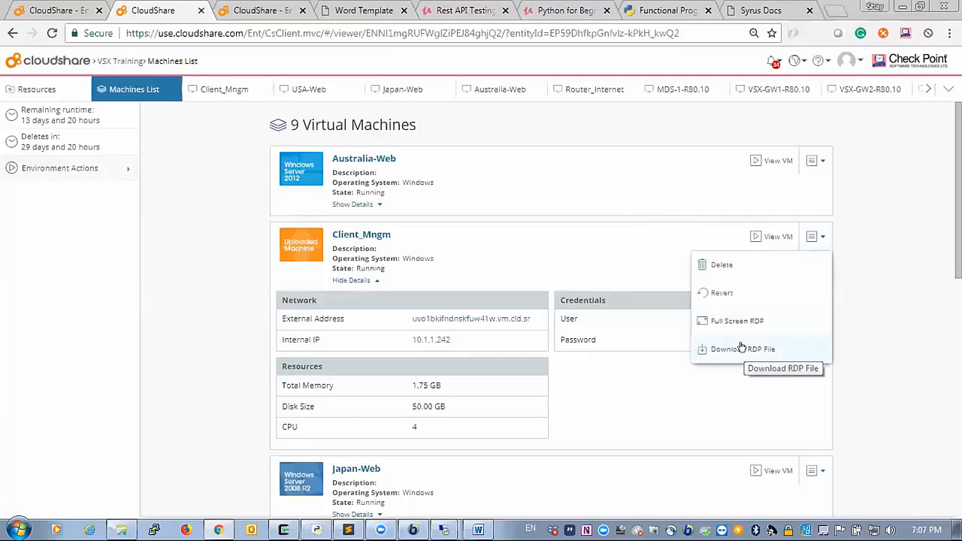
mouse_move(443, 530)
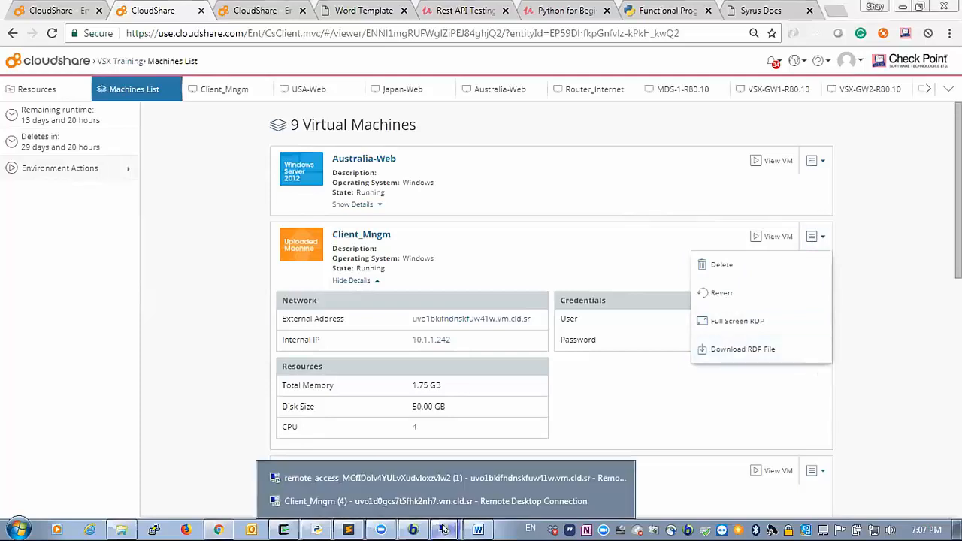
click(213, 349)
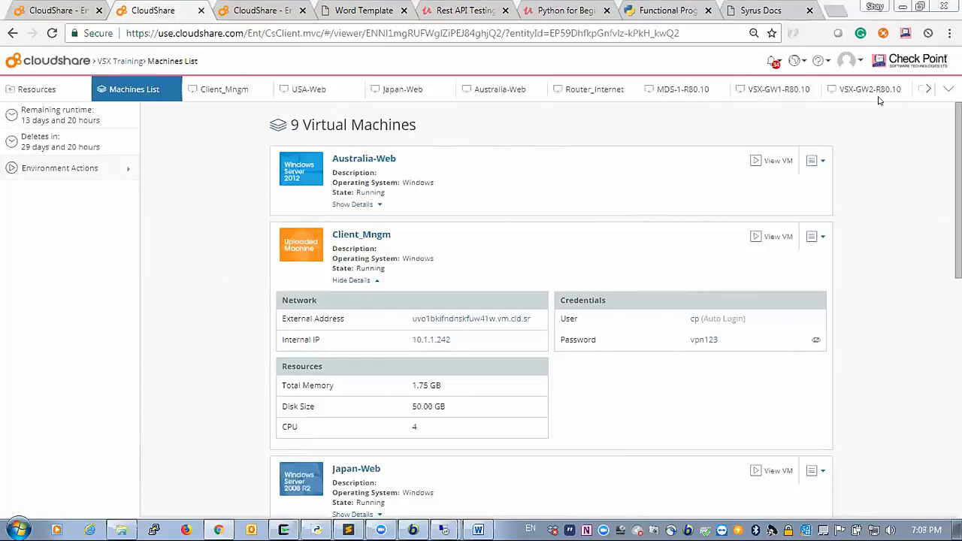
scroll(551, 309, down, 1)
scroll(551, 310, up, 1)
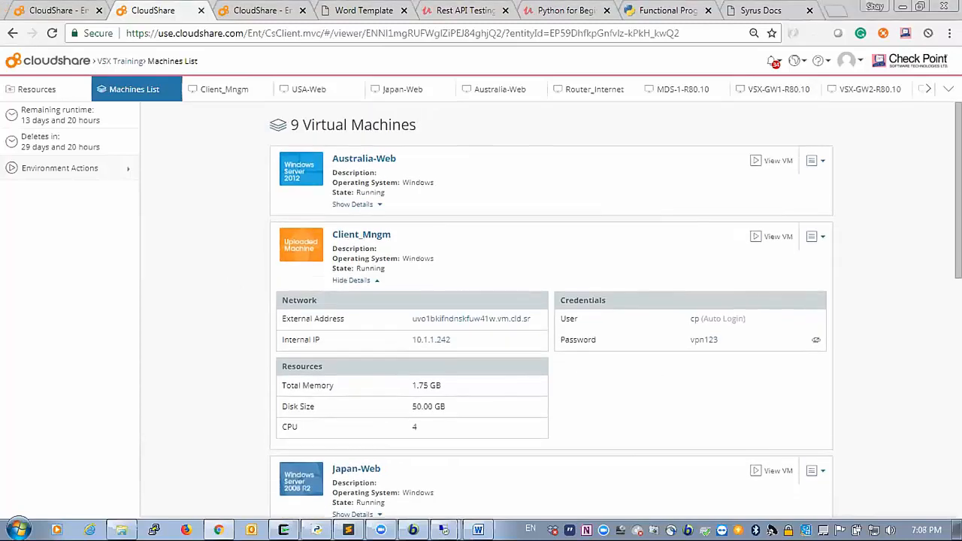
- Log in to VSX-GW1-R80.10 as admin, enter clish and list all interfaces
click(763, 92)
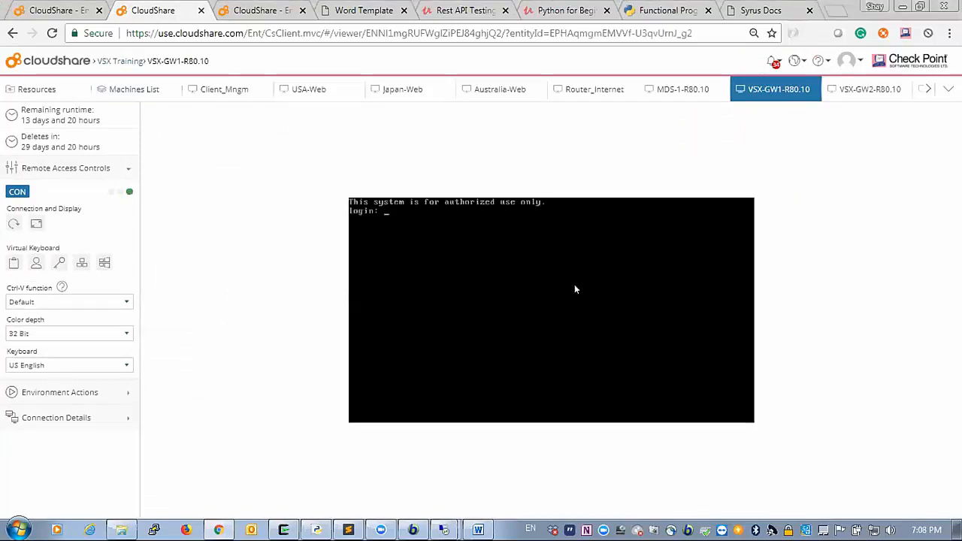
text(admin)
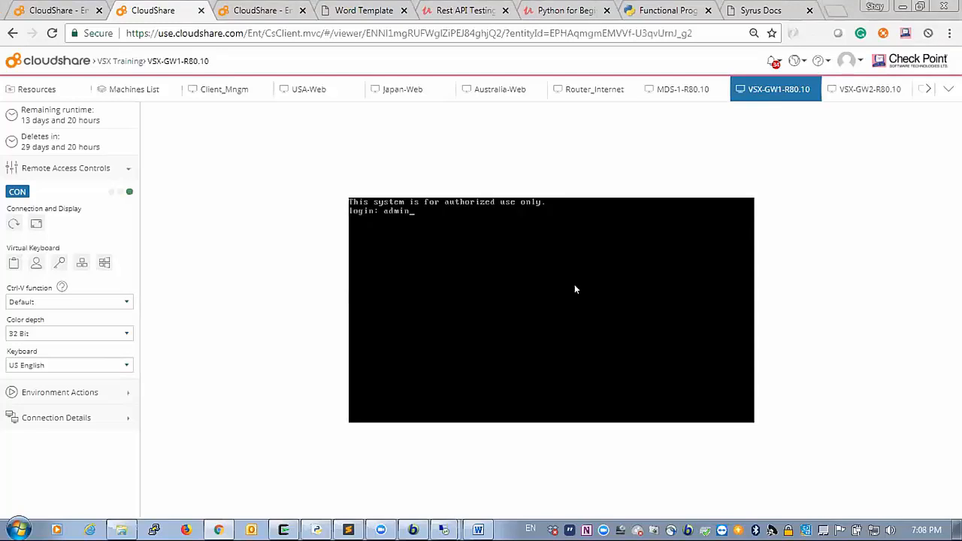
key(Return)
text(clish)
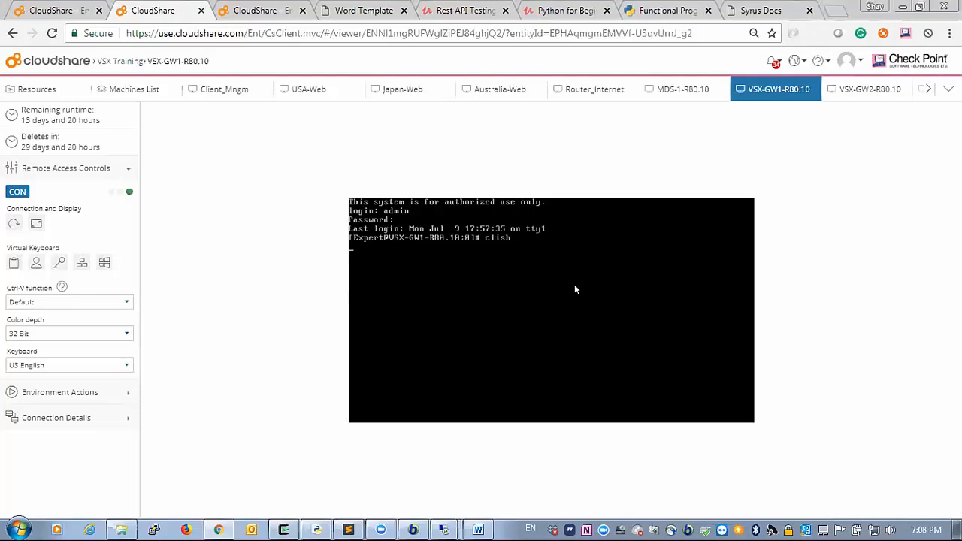
text(show int)
key(Tab)
text(erfaces)
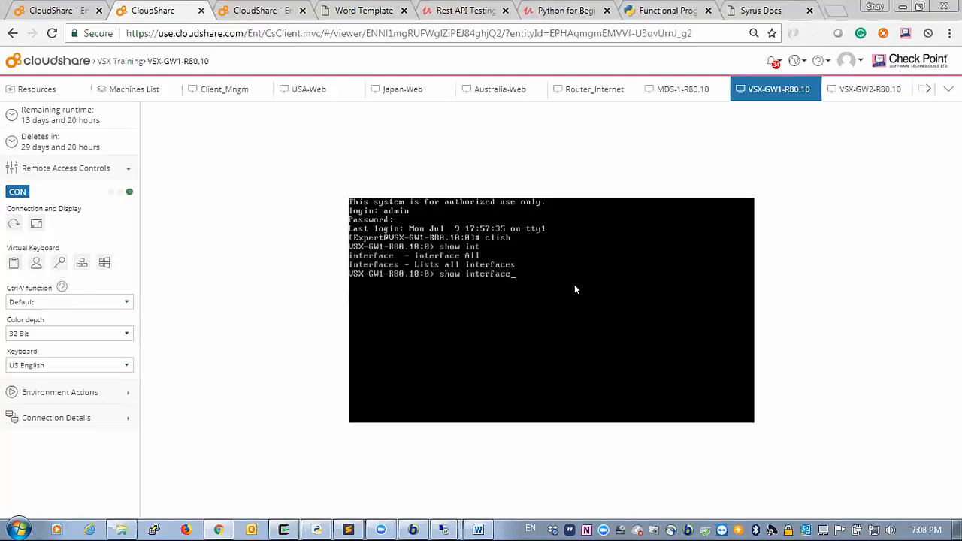
key(Return)
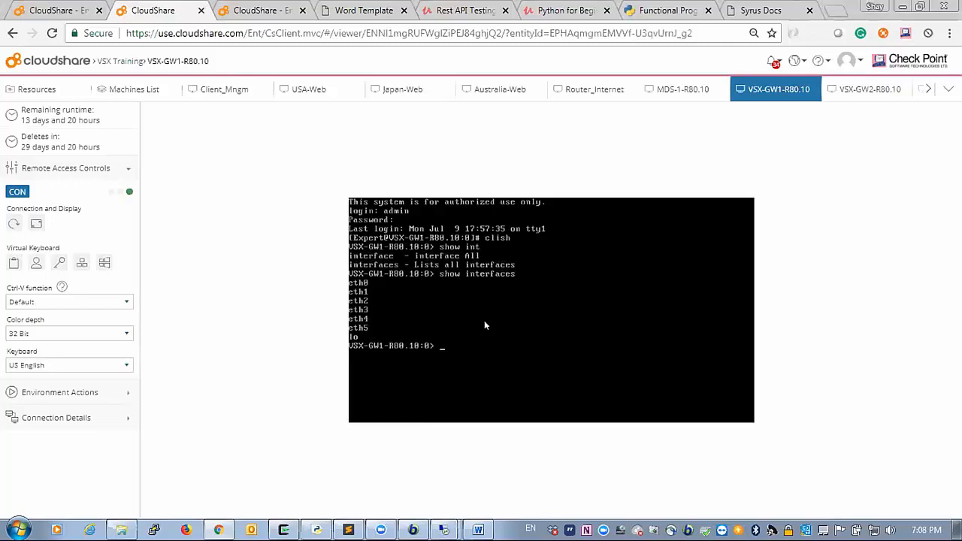
- Show eth0's details, confirming address 10.1.1.101/24 and MTU 1500
text(show inte)
key(Tab)
text(eth0)
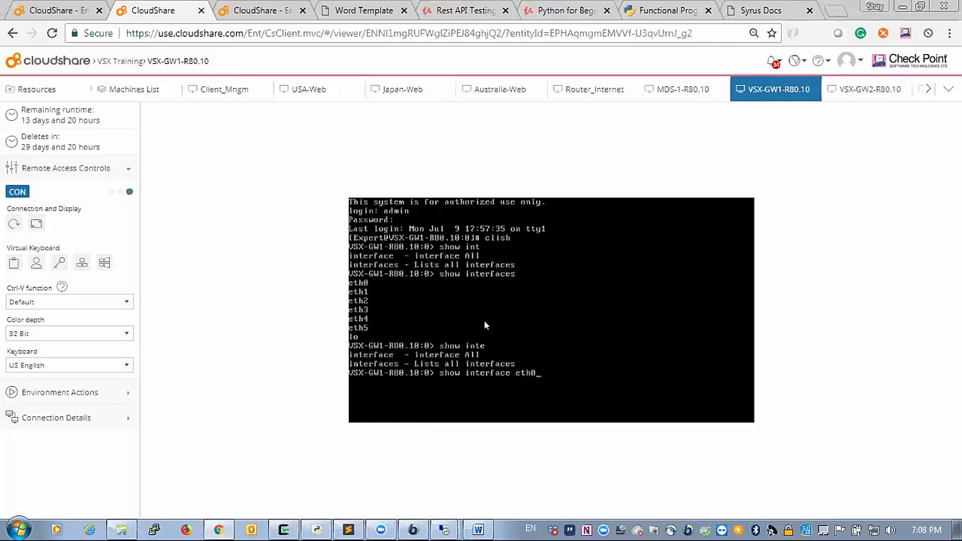
key(Return)
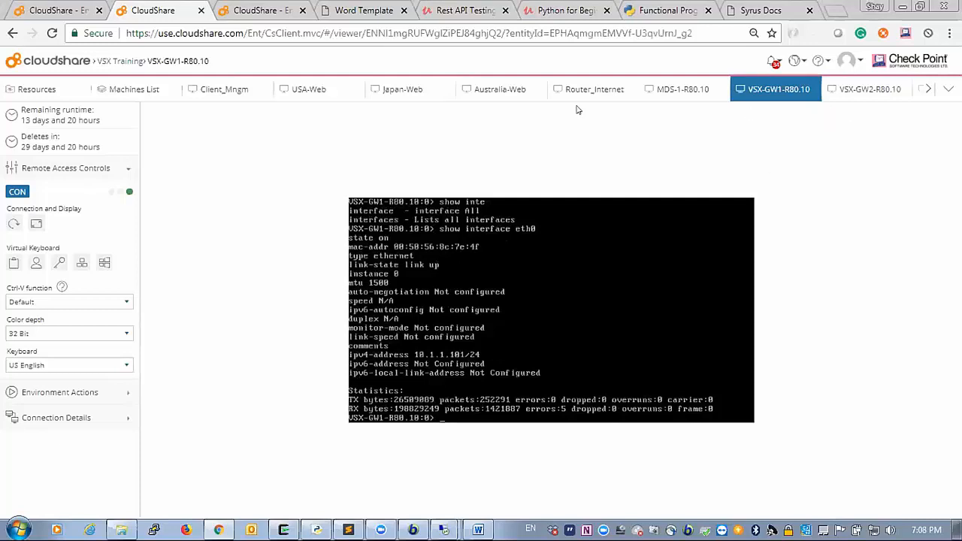
mouse_move(444, 530)
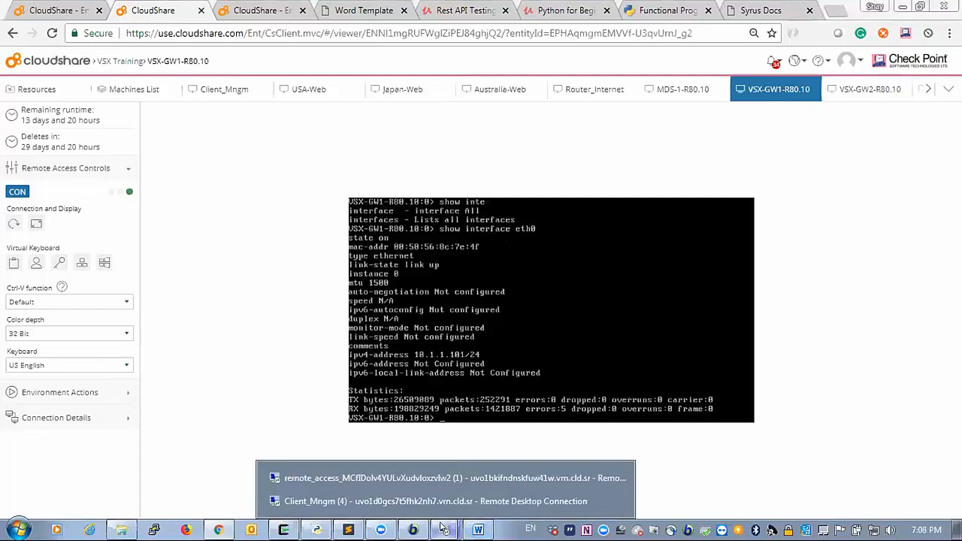
- Bring up the Client_Mngm remote desktop with the SmartConsole login window
click(412, 478)
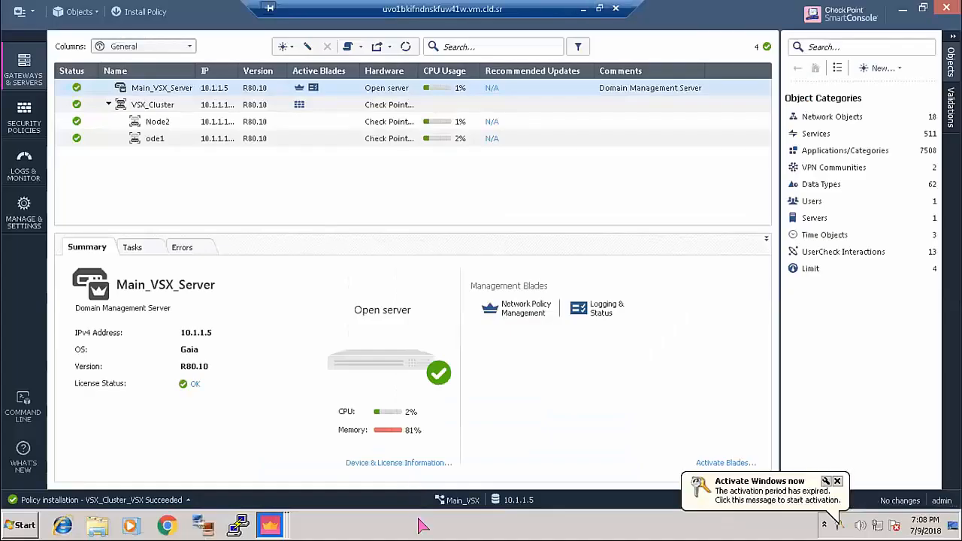
click(583, 8)
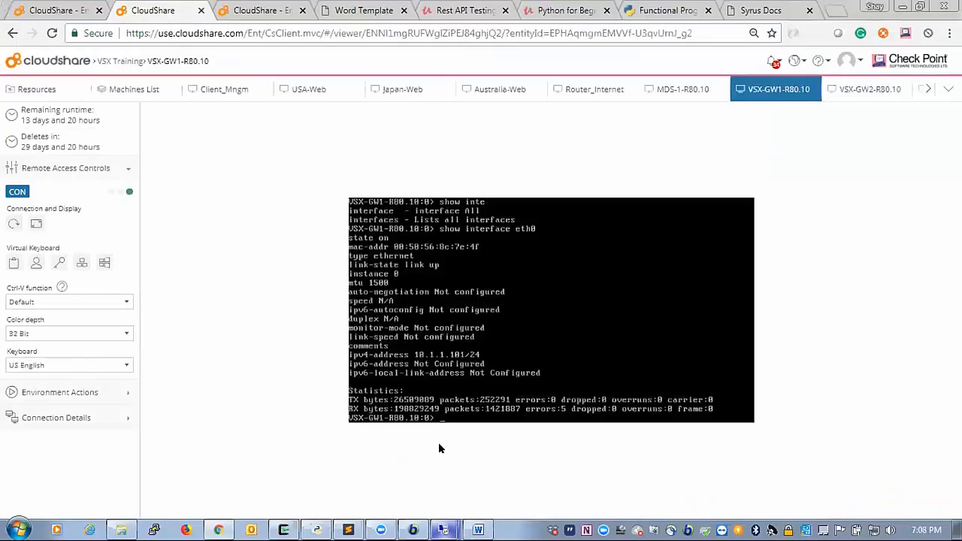
mouse_move(445, 529)
click(417, 500)
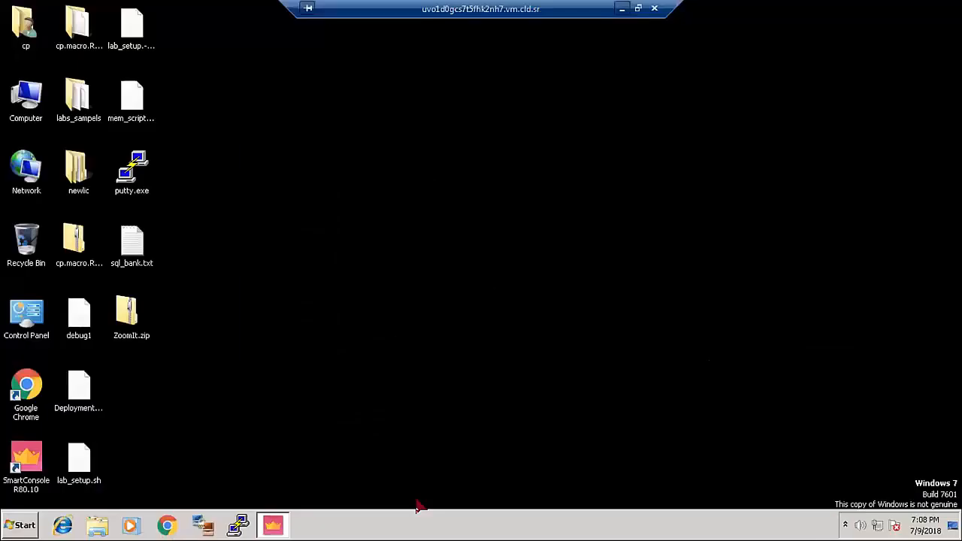
drag(439, 275, 435, 307)
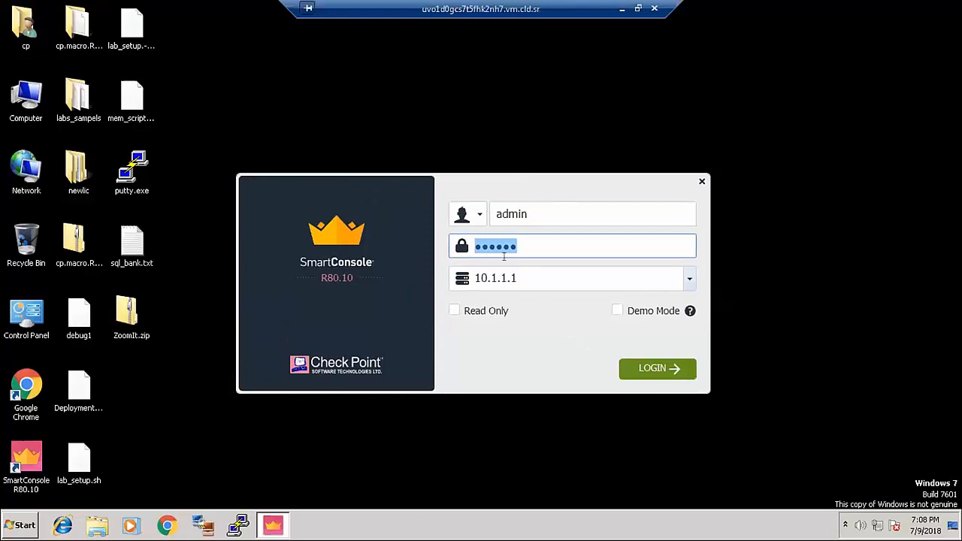
- Log in to SmartConsole at 10.1.1.1 as admin, keeping MDS as the domain
click(649, 370)
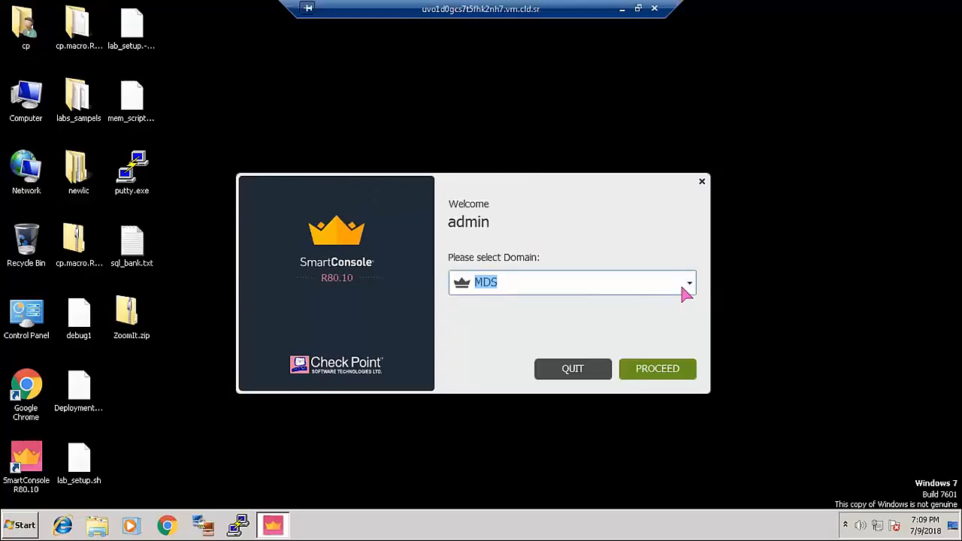
click(690, 284)
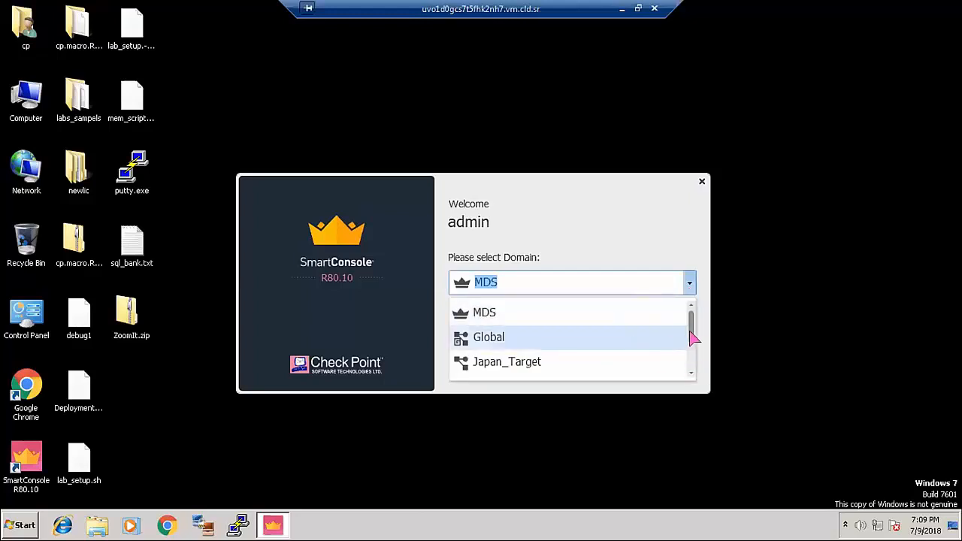
scroll(692, 359, down, 1)
scroll(692, 359, down, 1)
scroll(692, 338, up, 2)
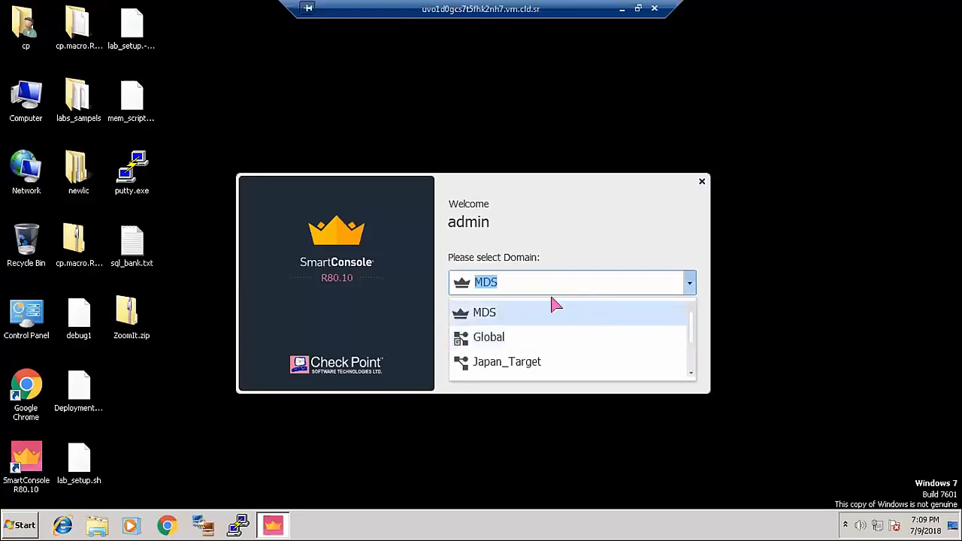
click(526, 314)
click(658, 368)
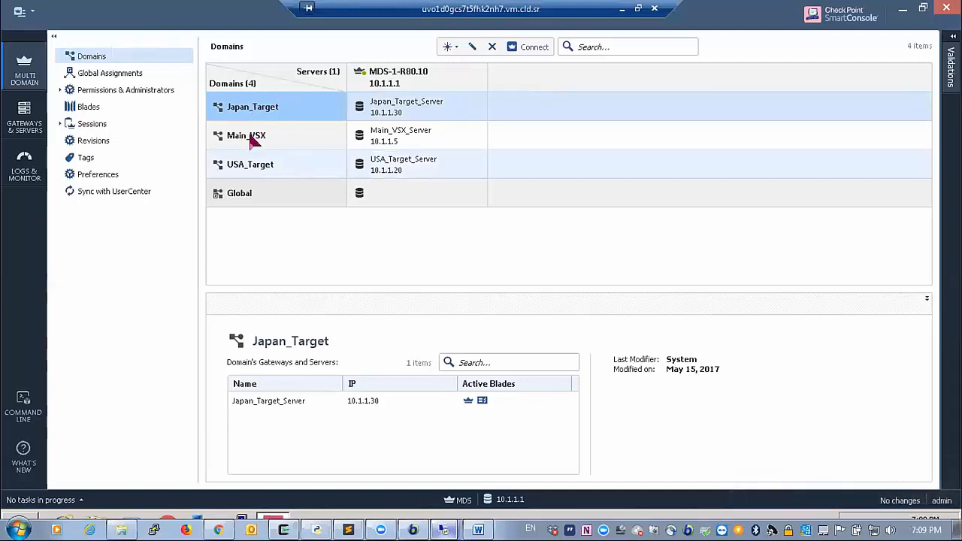
- Connect to the Main_VSX domain from the Domains list
click(257, 137)
click(256, 111)
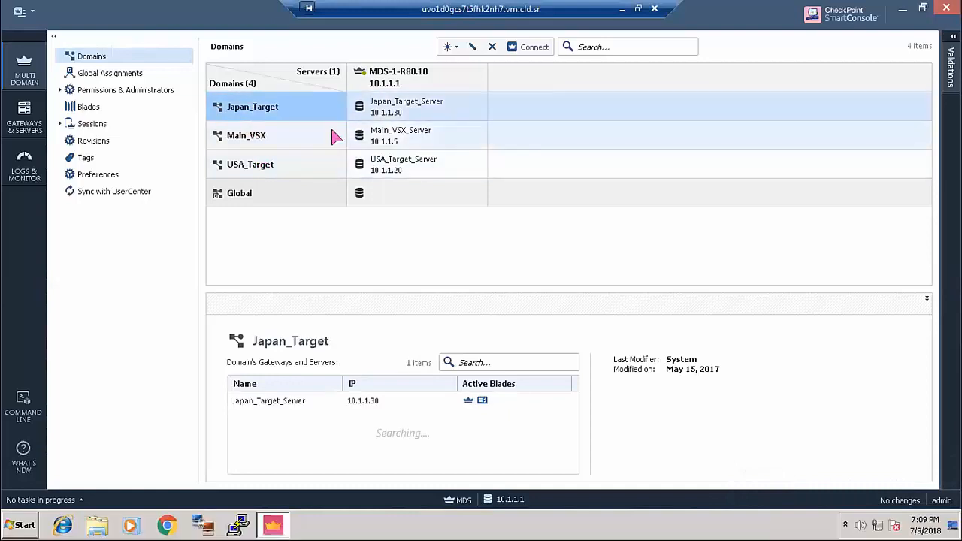
click(264, 135)
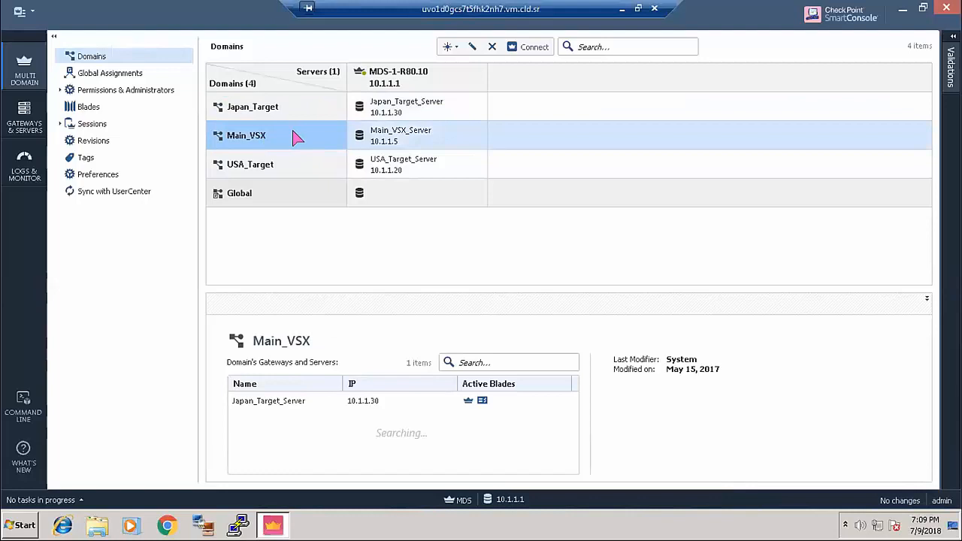
click(269, 164)
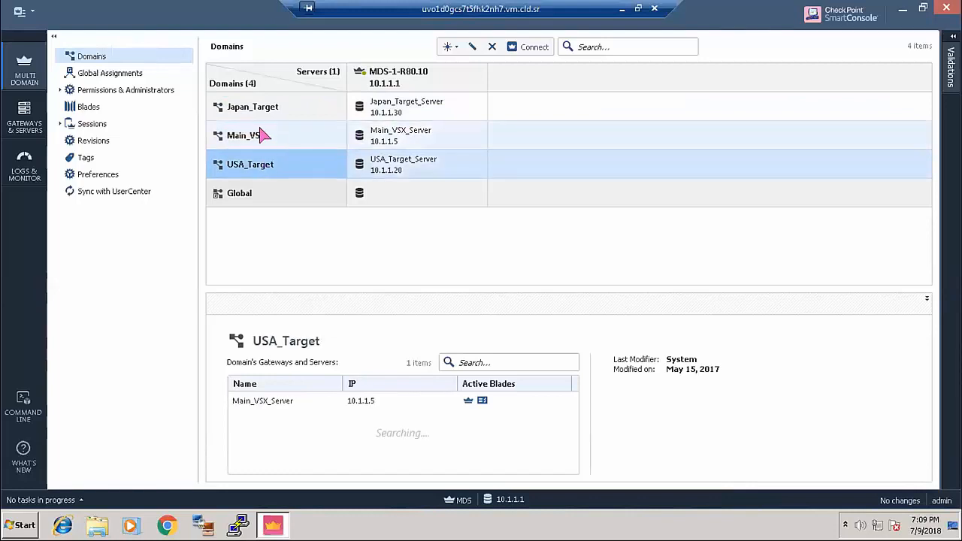
click(264, 136)
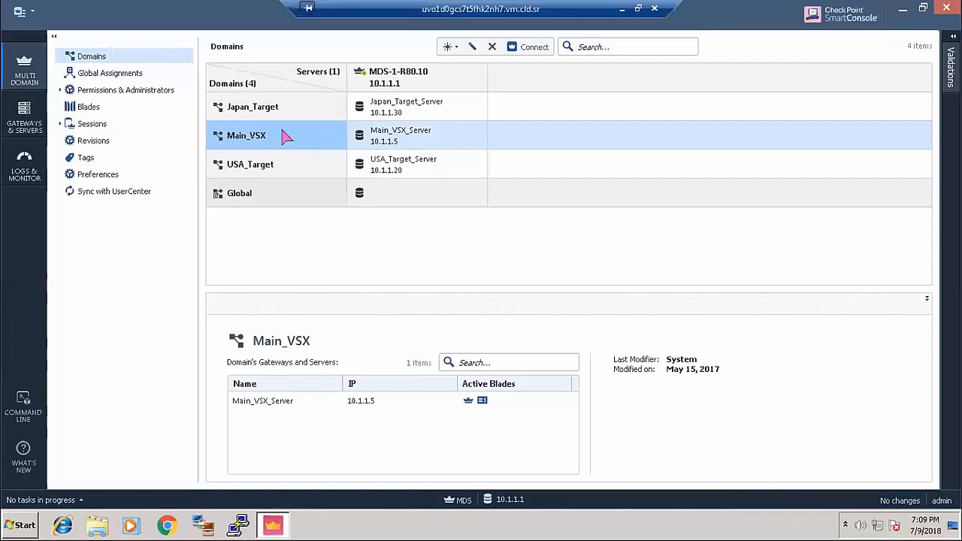
right_click(258, 134)
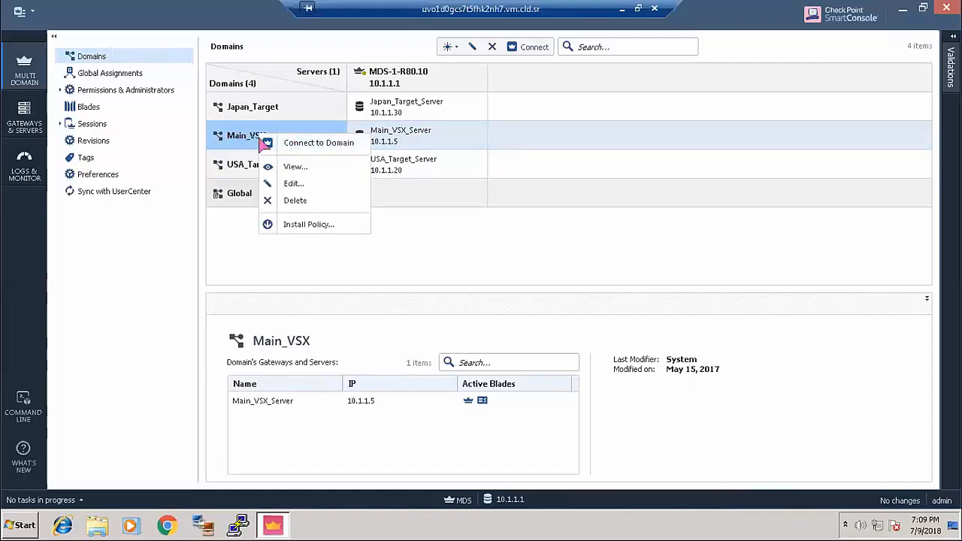
click(293, 142)
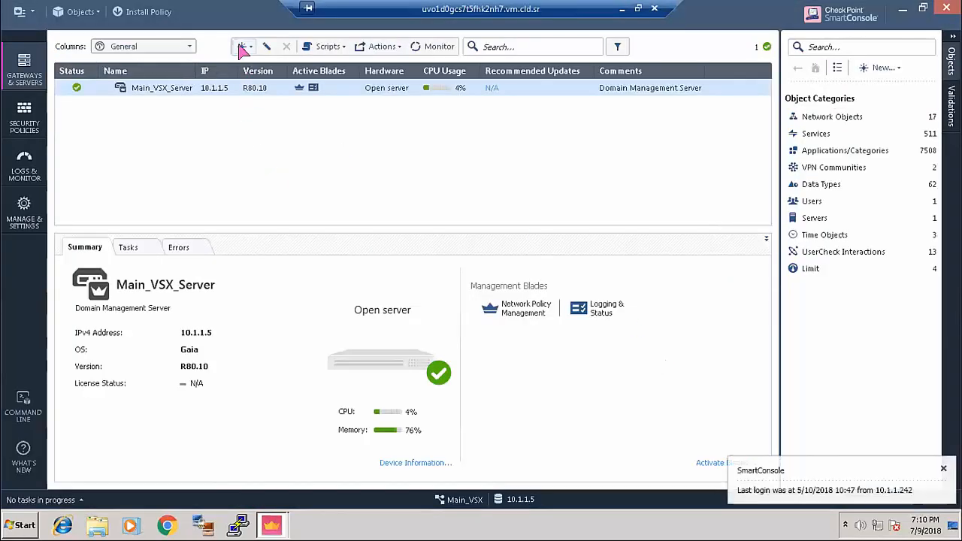
- Define VSX_Cluster at 10.1.1.104 on SecurePlatform ClusterXL with Custom Configuration
click(240, 46)
mouse_move(286, 99)
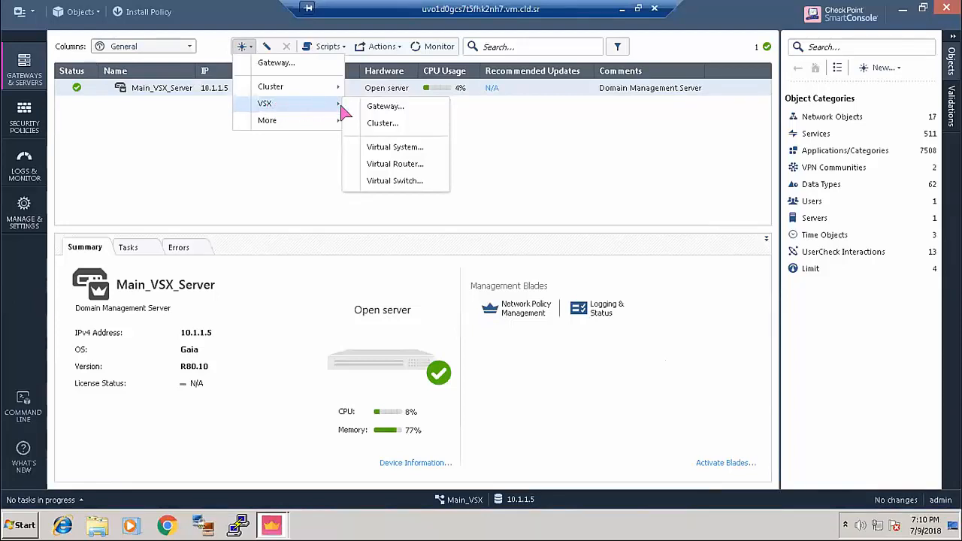
click(396, 125)
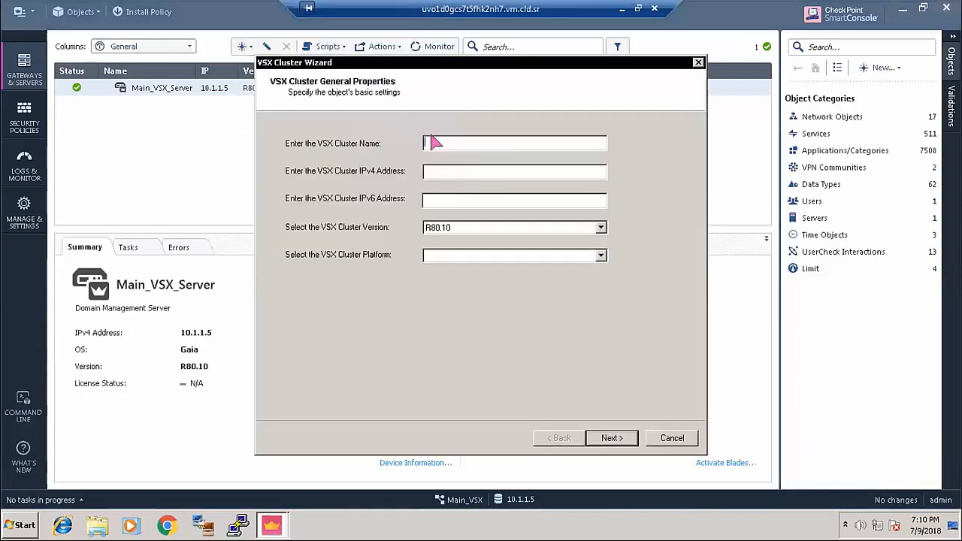
text(VSX_Cluster)
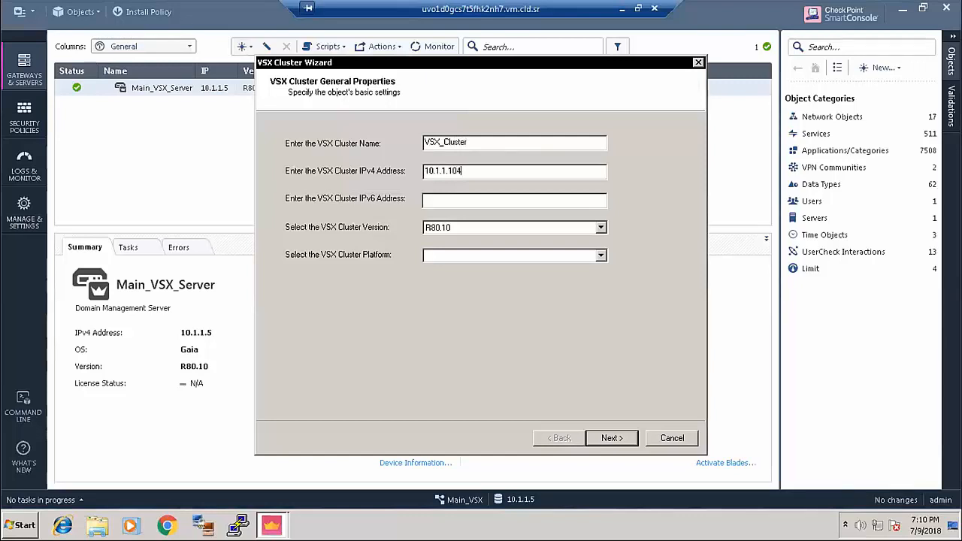
click(534, 255)
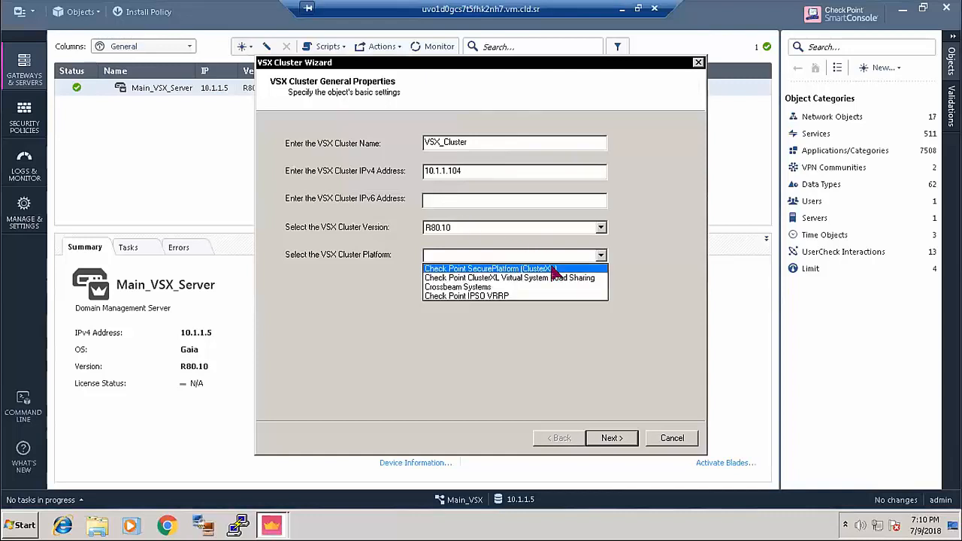
click(554, 269)
click(624, 437)
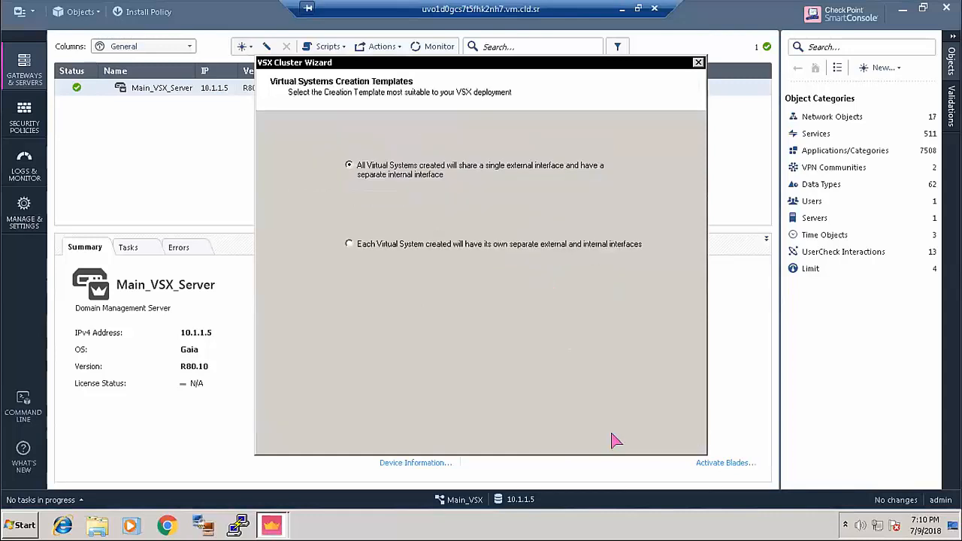
click(349, 323)
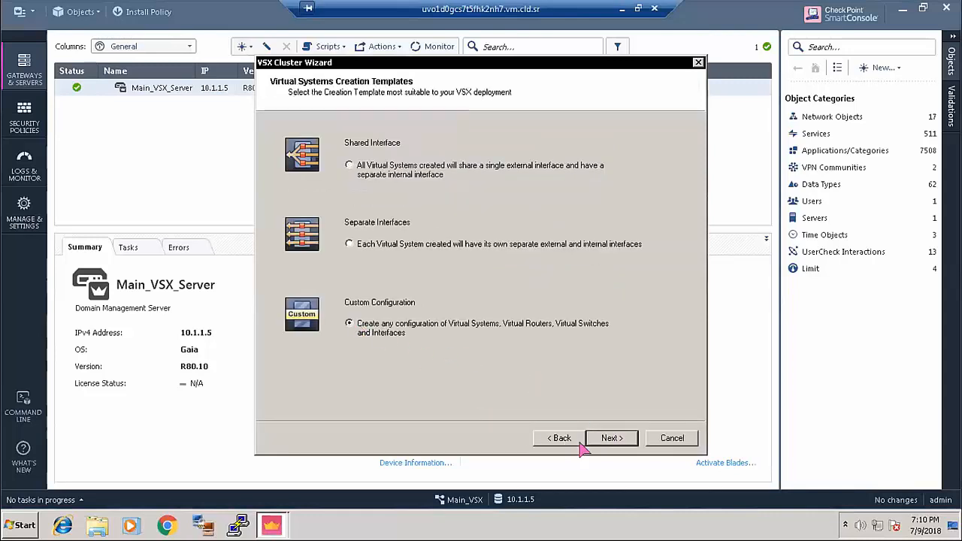
click(613, 439)
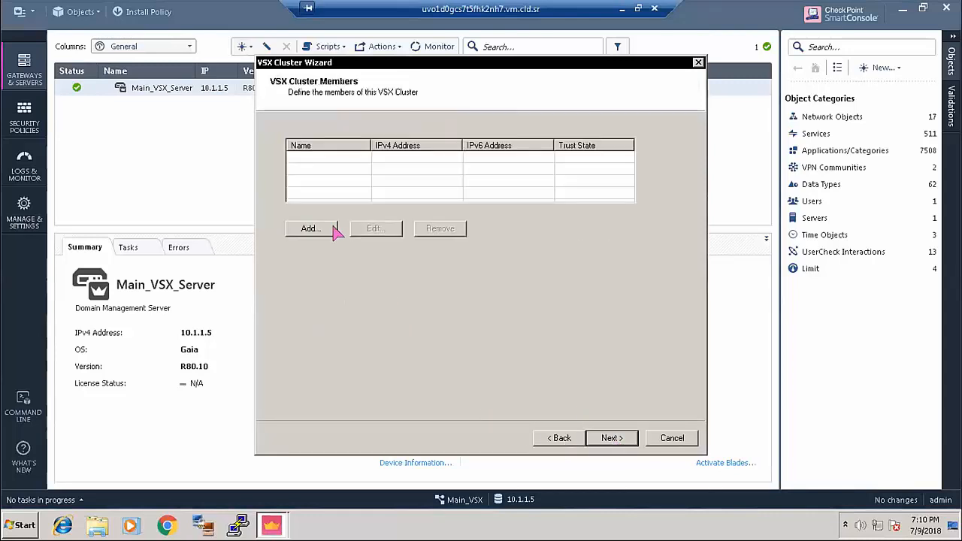
- Add cluster member ode1 at 10.1.1.101, entering its activation key and initializing trust
click(322, 230)
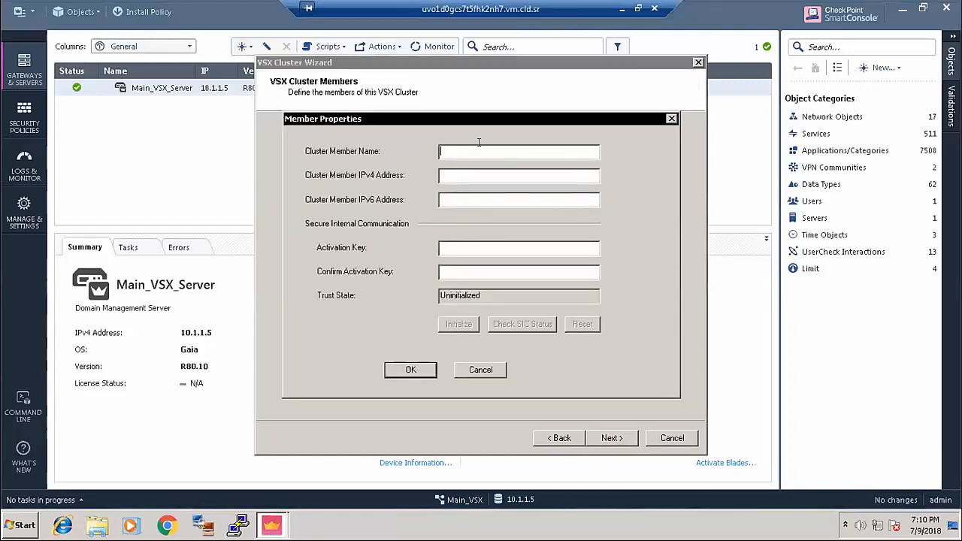
text(ode)
text(10.1.1.101)
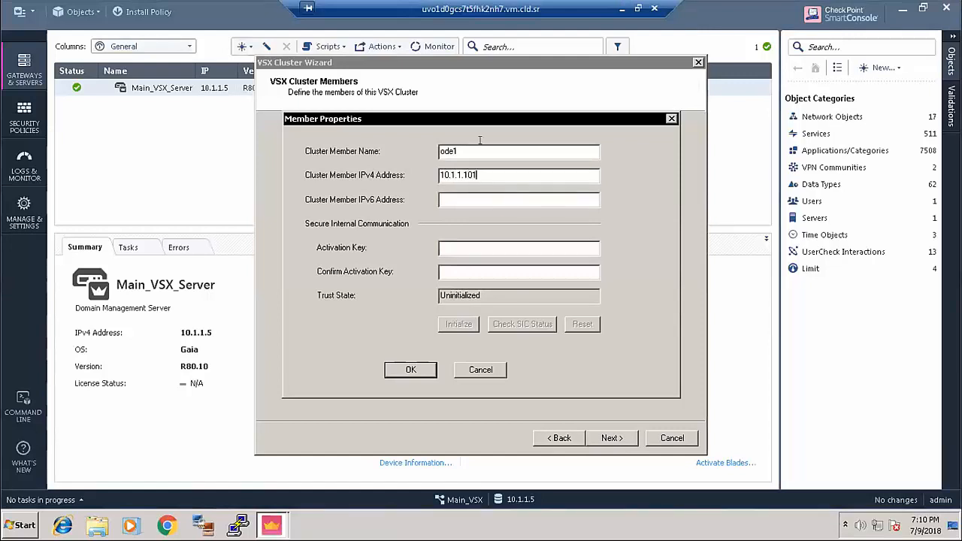
click(440, 247)
text(vpn123)
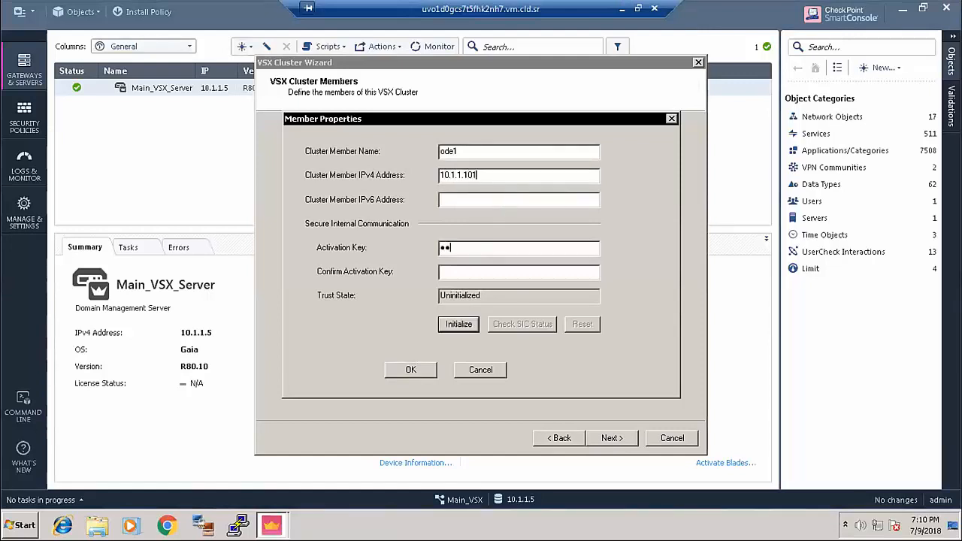
text(vpn123)
click(458, 324)
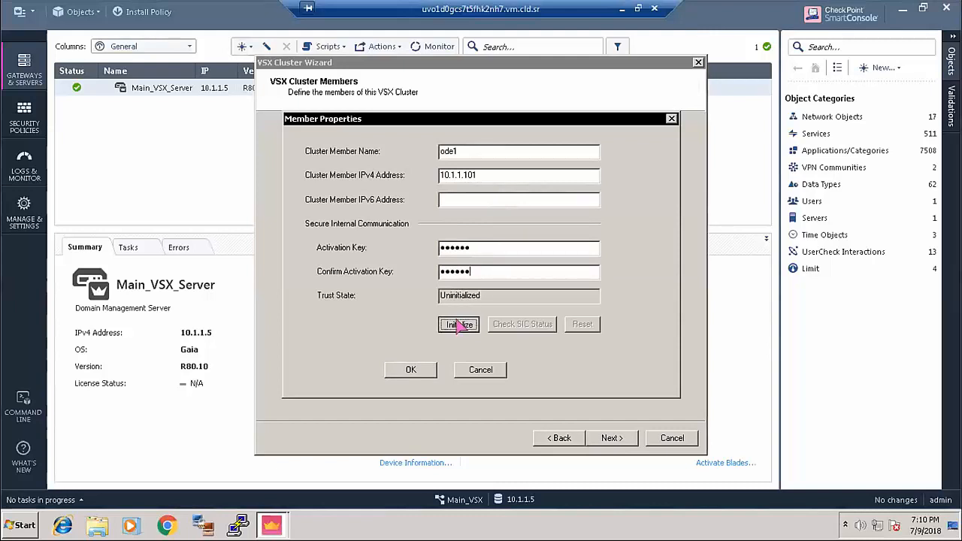
click(410, 371)
- Add a second member named Node2 with IP 10.1.1.102
click(310, 229)
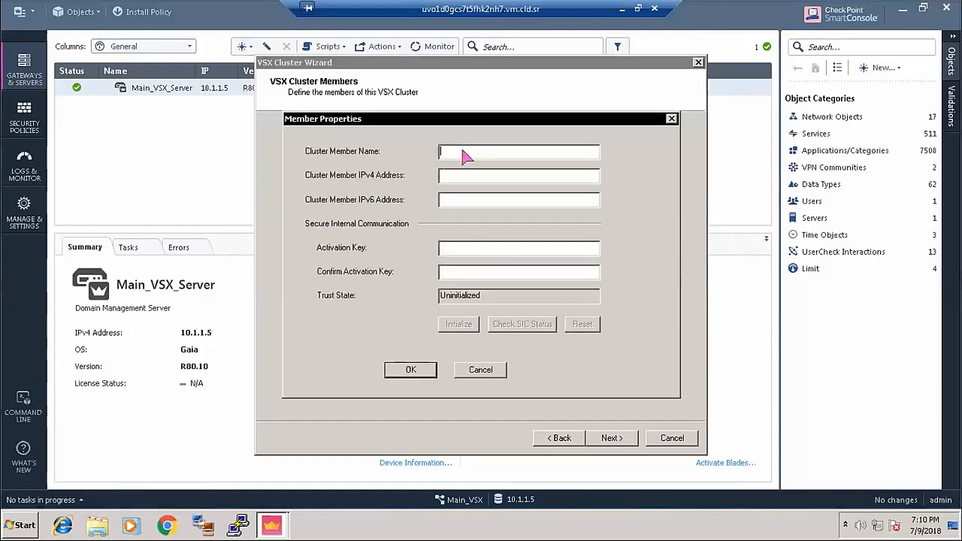
text(Node)
key(Tab)
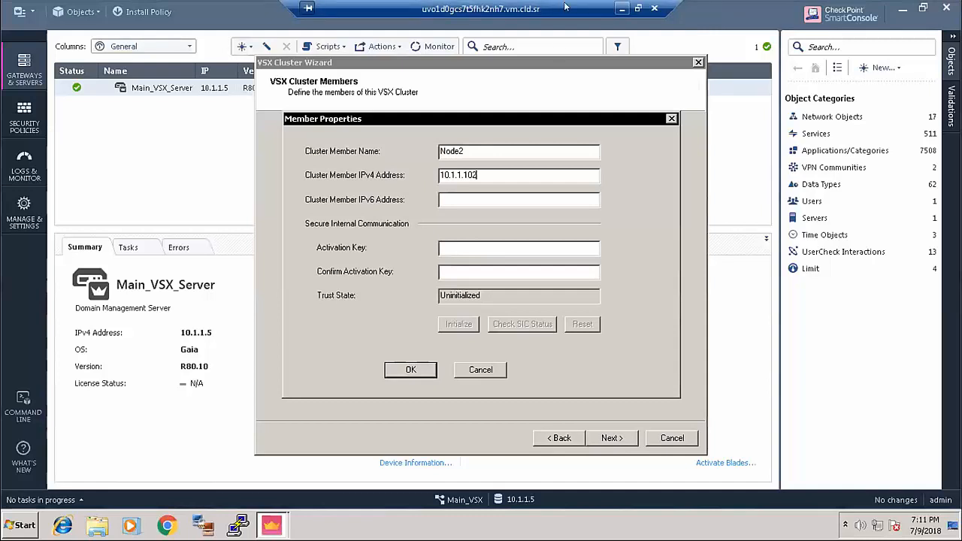
- Open the VSX training guide PDF from the environment's resources
click(622, 9)
click(26, 89)
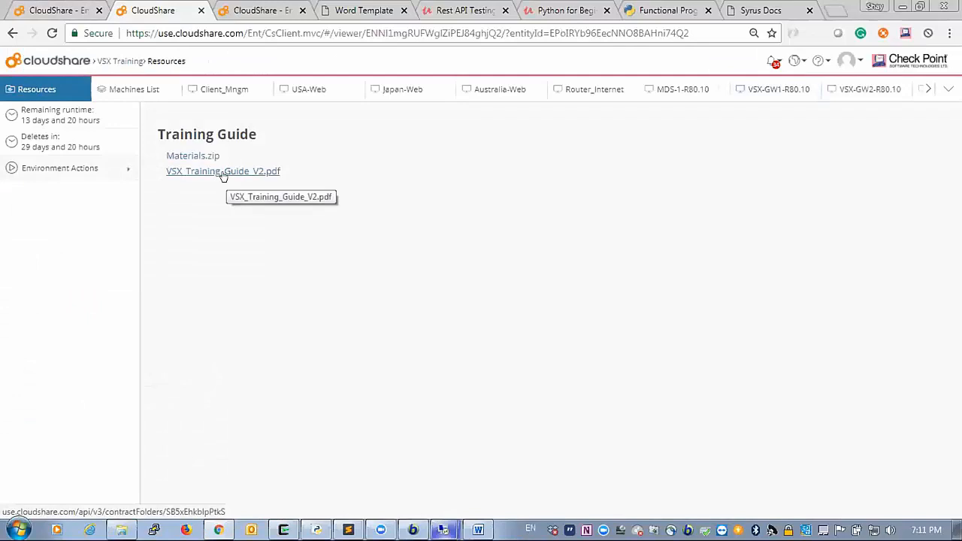
click(353, 9)
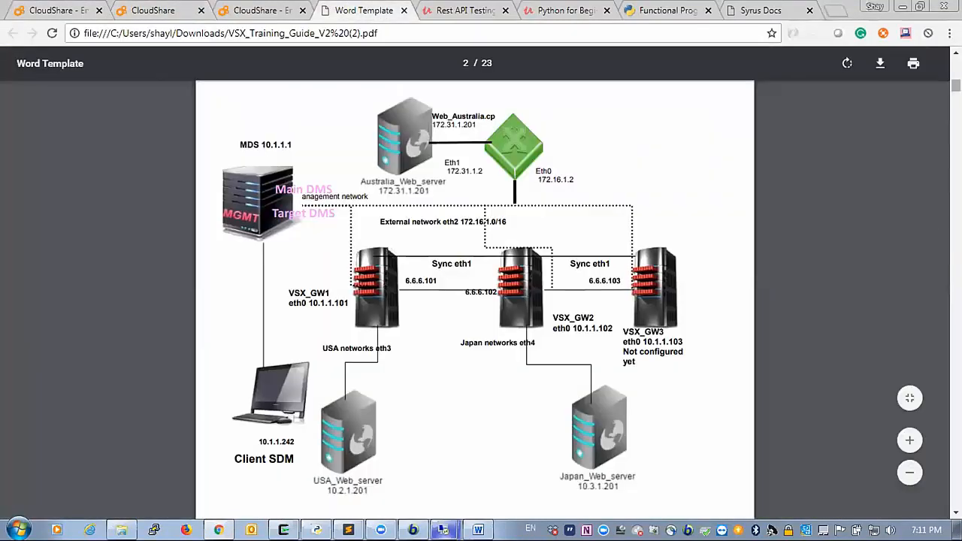
- Skim the guide, then return to the Client_Mngm desktop showing Node2's member properties
scroll(474, 301, down, 15)
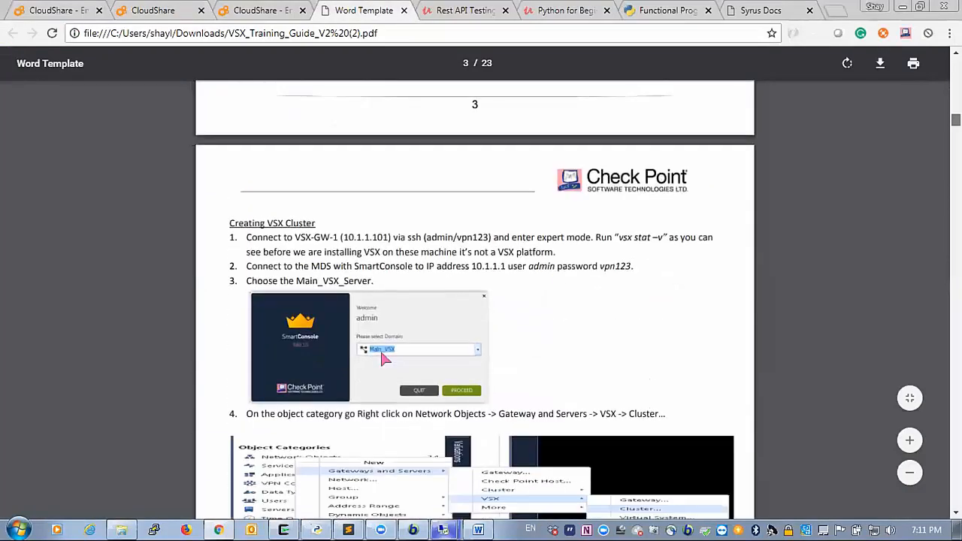
scroll(474, 301, down, 20)
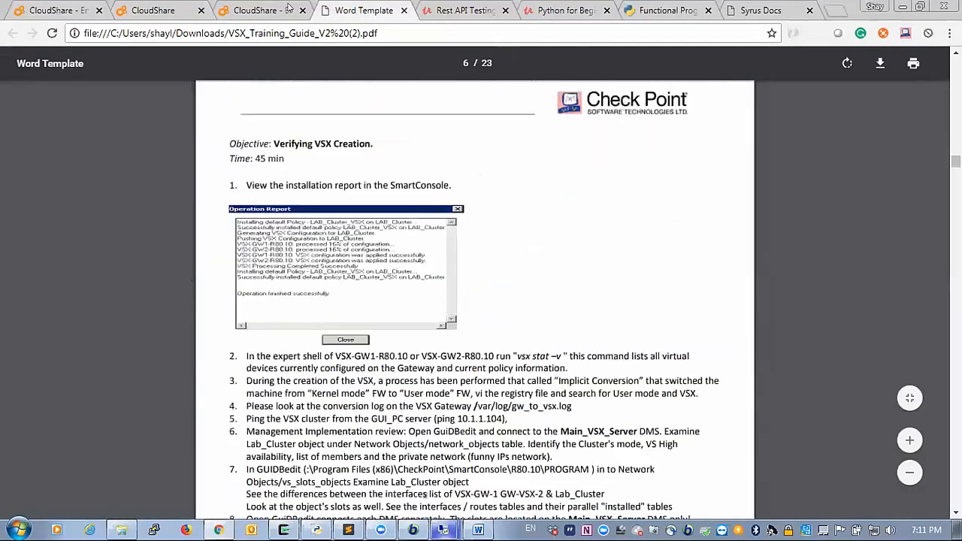
click(51, 9)
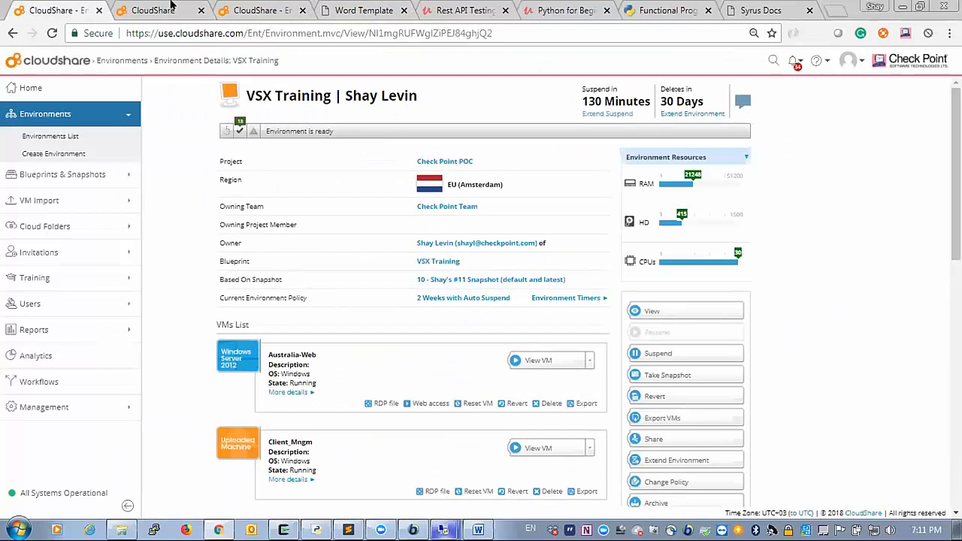
click(171, 6)
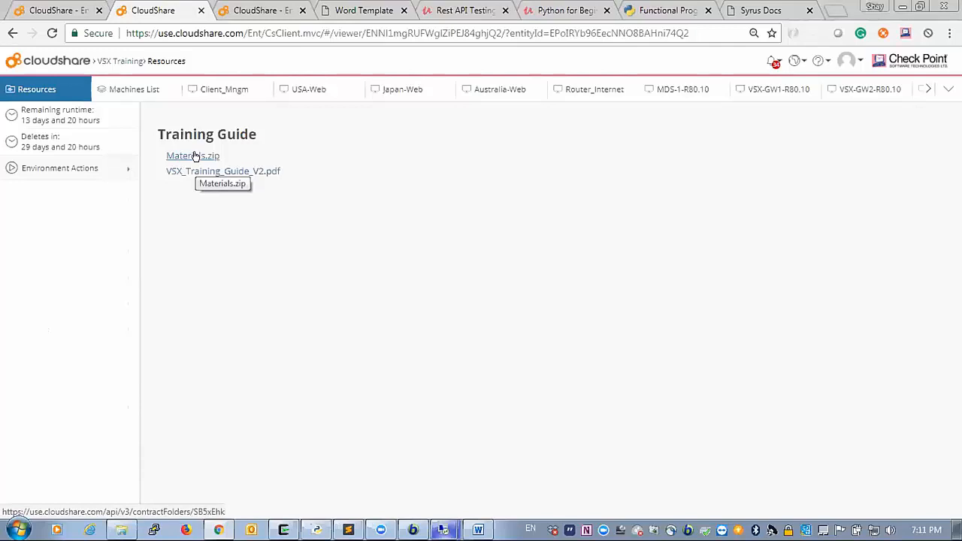
click(443, 530)
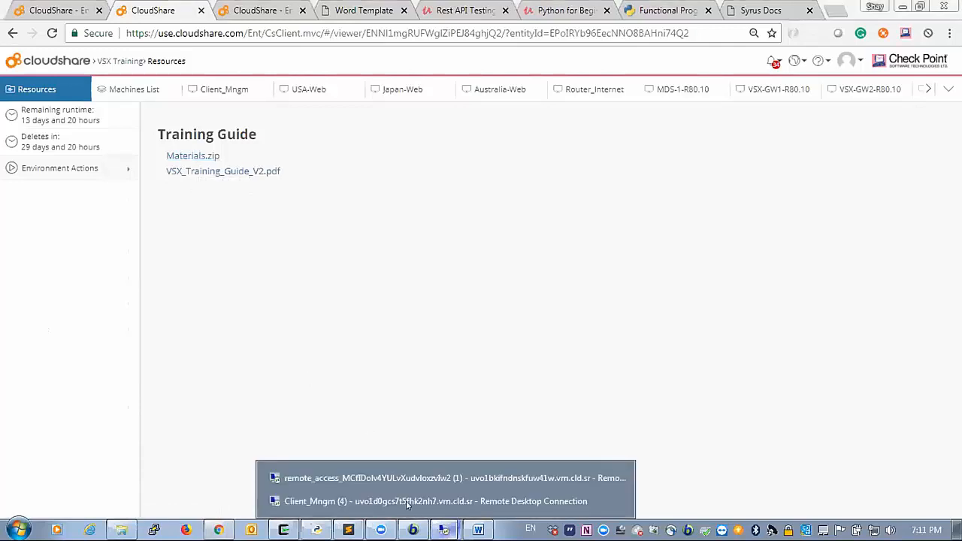
click(444, 501)
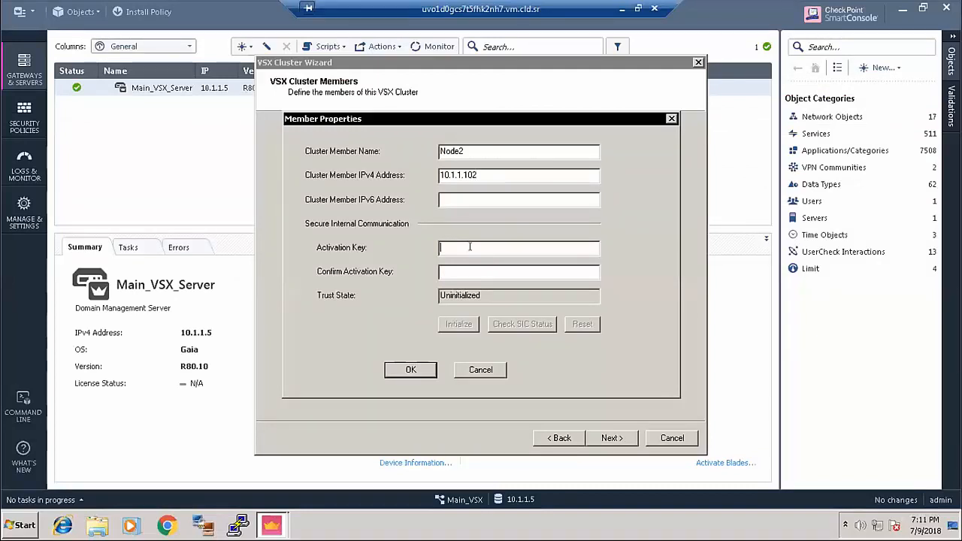
- Enter and confirm Node2's activation key, initialize trust, and save it
text(vpn123)
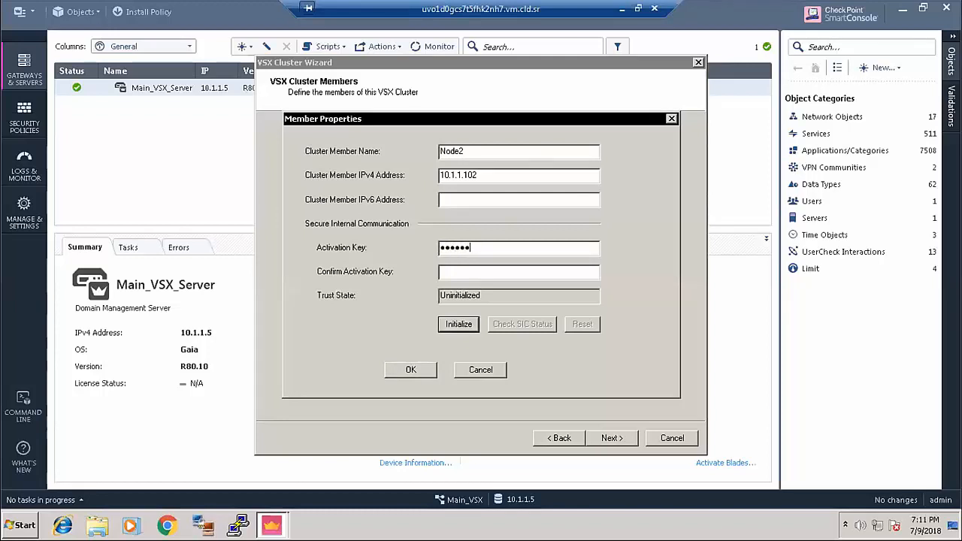
key(Tab)
text(vpn123)
click(459, 324)
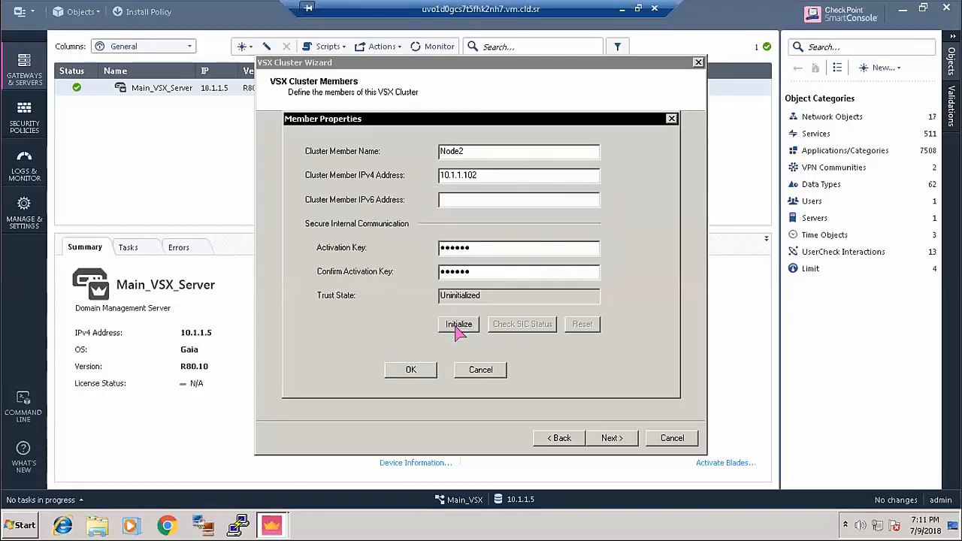
click(412, 369)
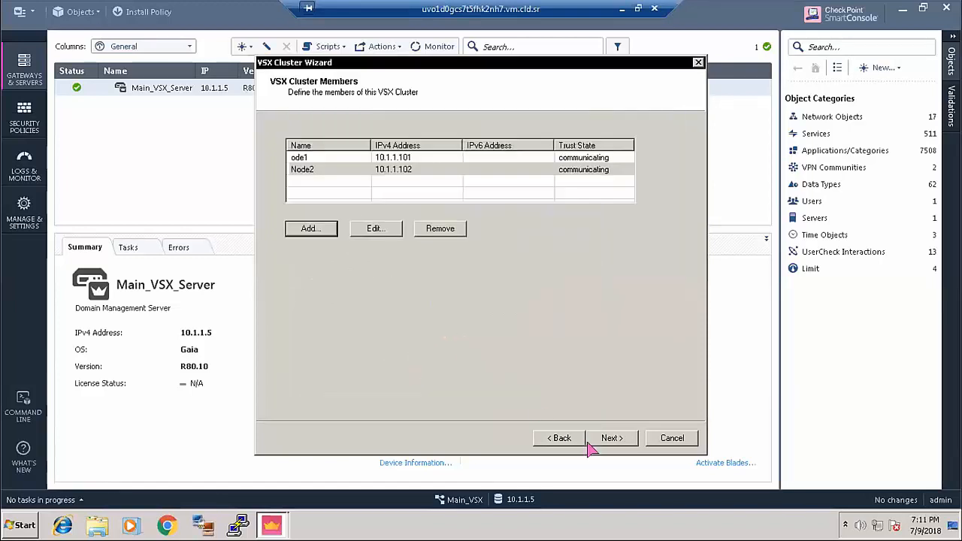
click(611, 439)
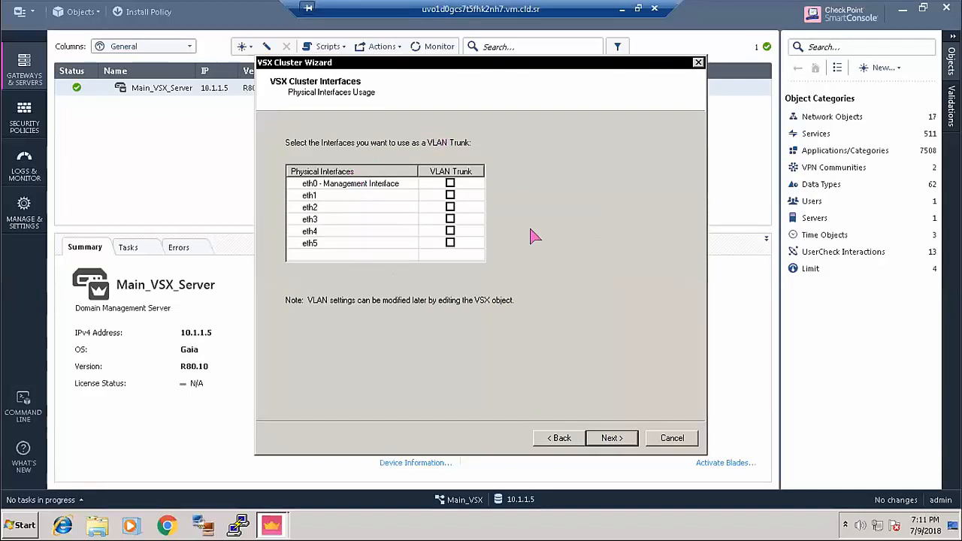
- Use eth1 for sync, with ode1 at 6.6.6.101 and Node2 at 6.6.6.102
click(612, 439)
click(341, 163)
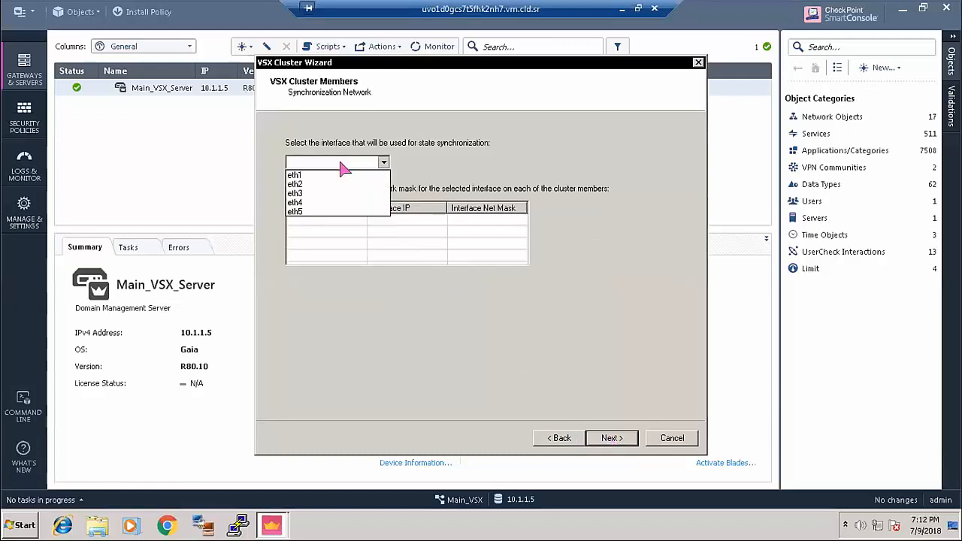
click(308, 175)
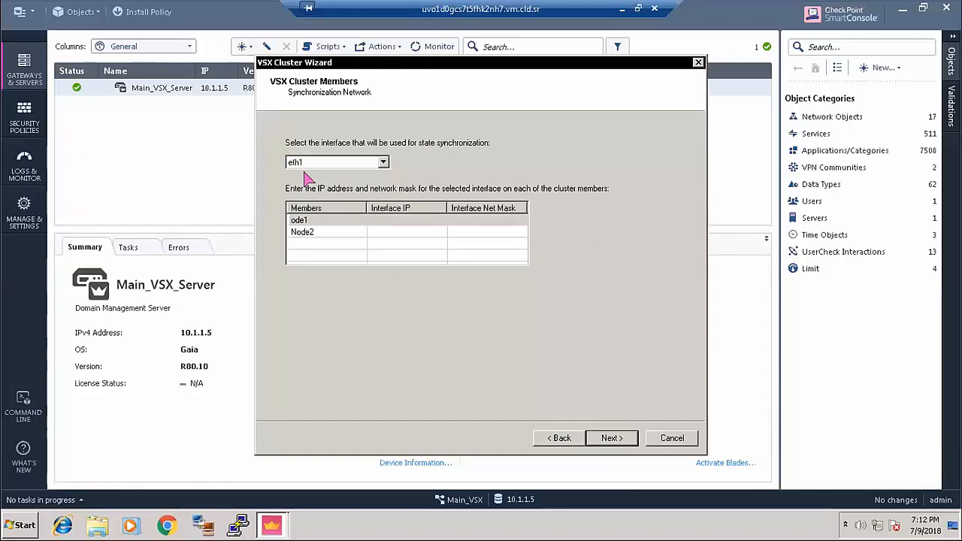
click(382, 220)
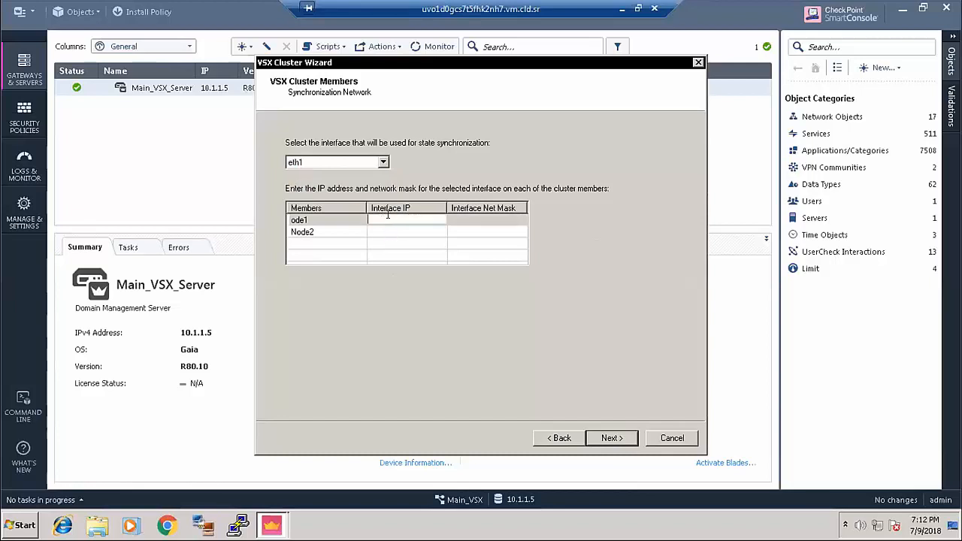
text(6.6.6.101)
key(Return)
click(392, 232)
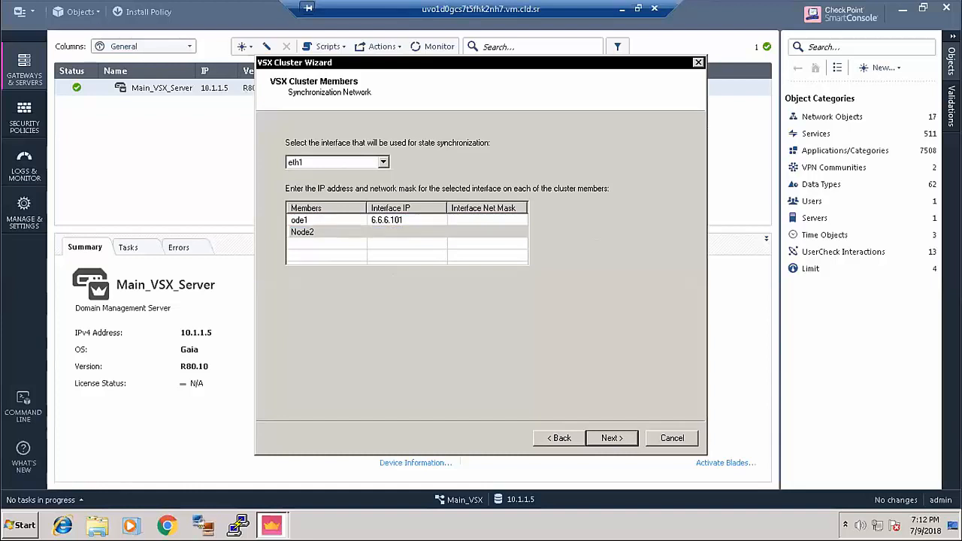
text(6.6.6.102)
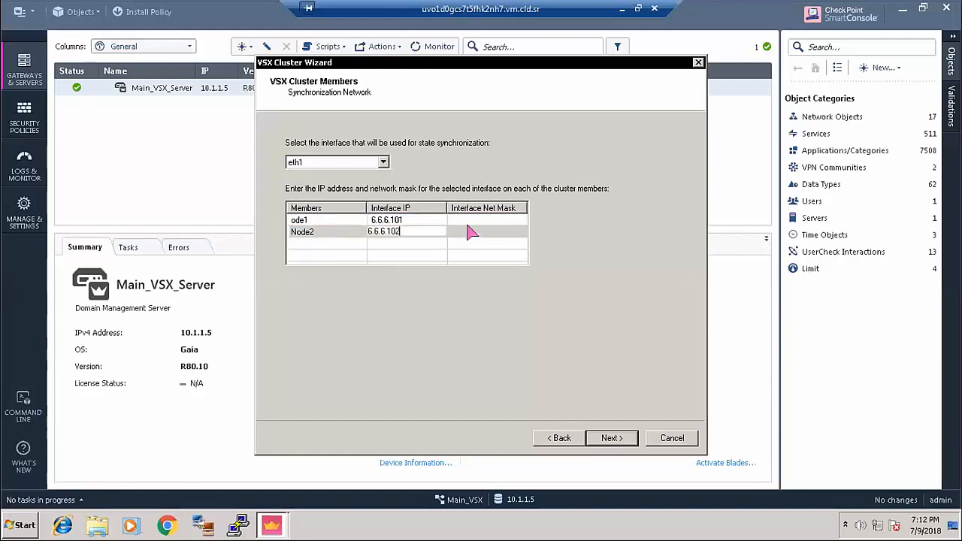
key(Return)
- Give both members' sync interfaces net mask 255.255.255.0
click(467, 219)
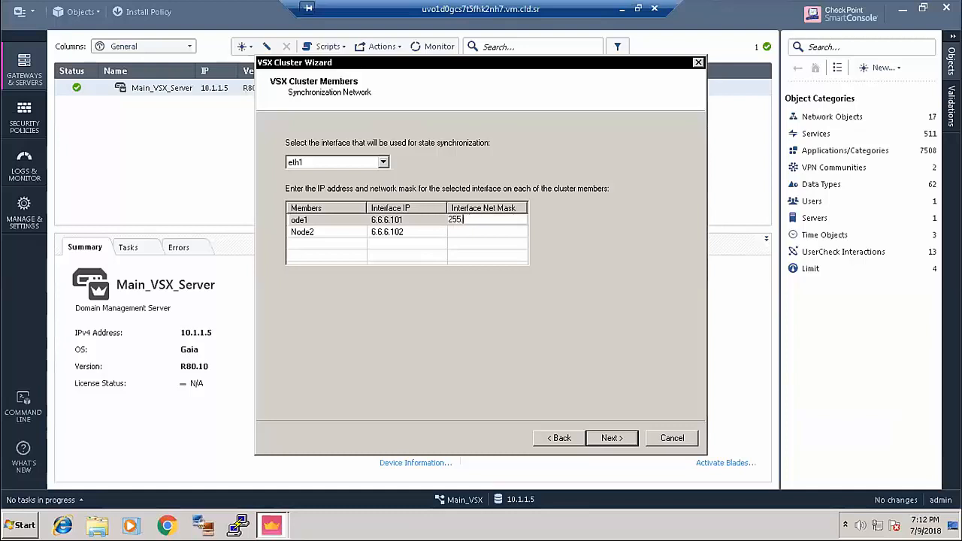
text(255.255.255.0)
click(466, 228)
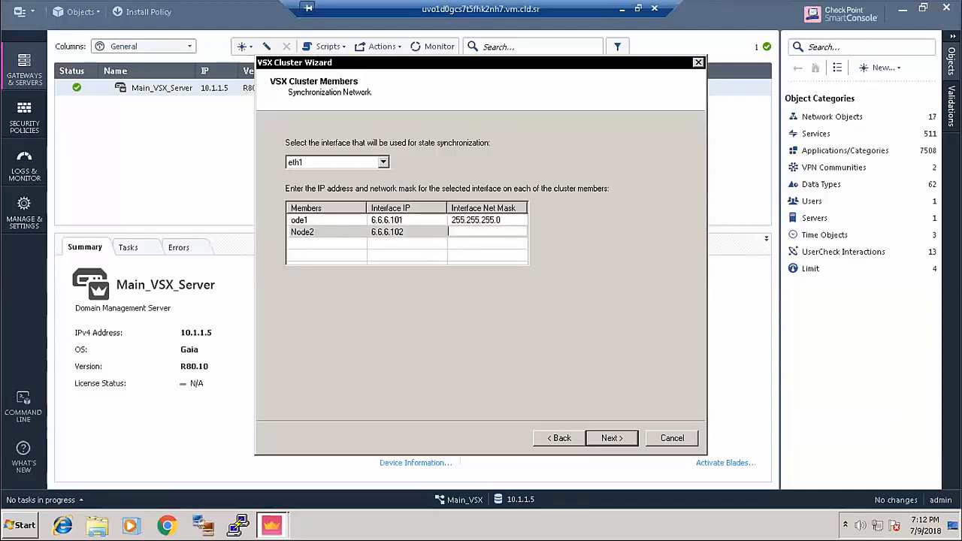
text(255.255.255.0)
key(Return)
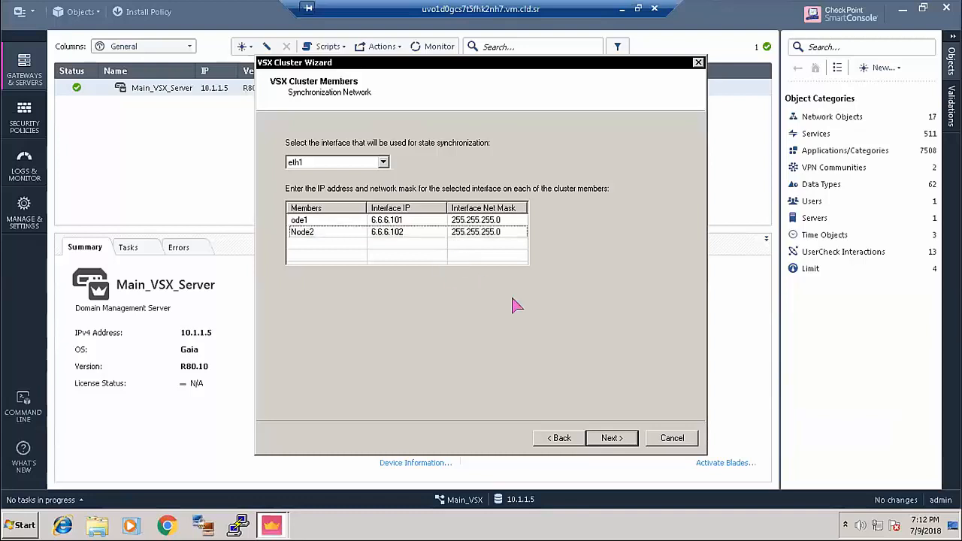
click(612, 438)
- Enable the ssh, echo-request, echo-request6 and https management access rules for the cluster
click(612, 438)
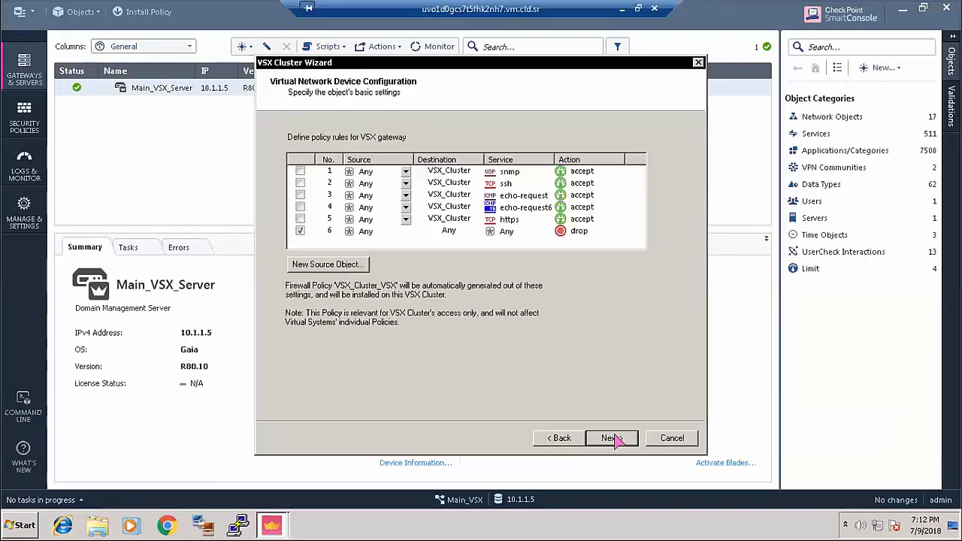
click(300, 183)
click(300, 195)
click(299, 207)
click(300, 219)
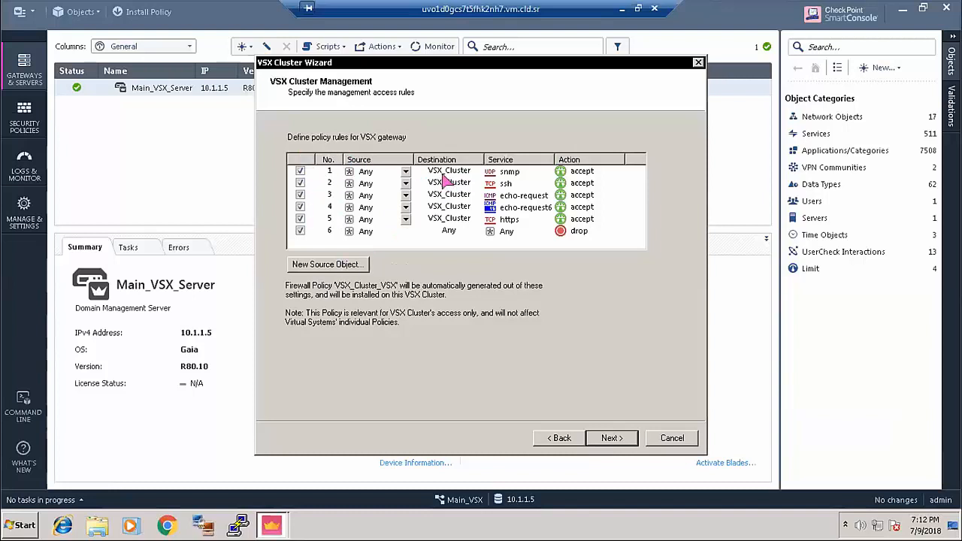
- Accept the Source 'Any' warning, finish the wizard, and minimize the remote desktop
click(615, 440)
click(613, 440)
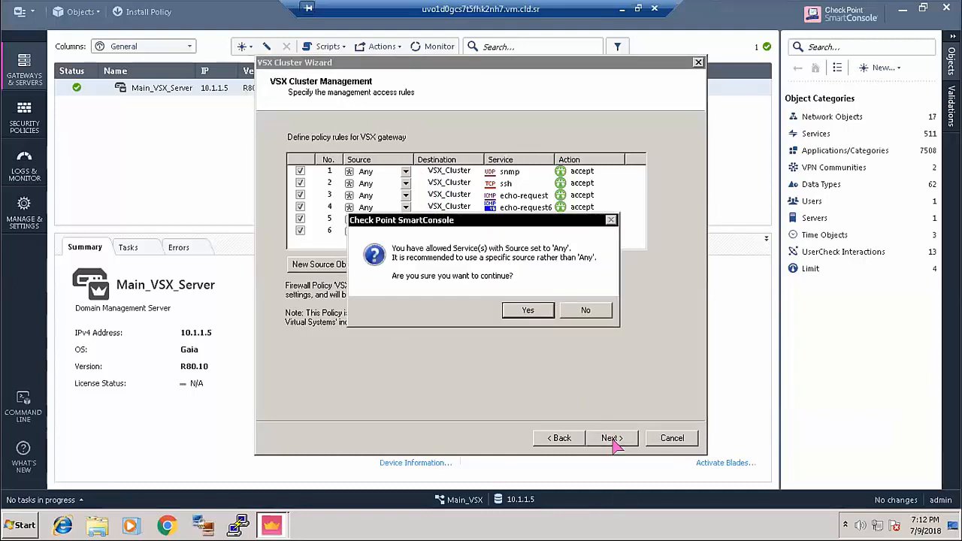
click(530, 311)
click(626, 438)
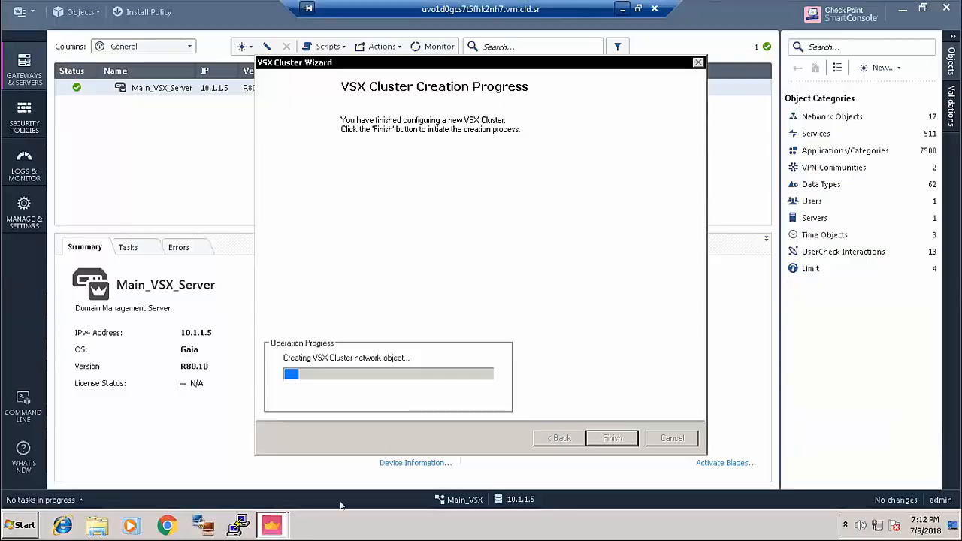
click(621, 9)
- Return to the Main_VSX session and launch SmartUpdate via Manage licenses and packages
mouse_move(443, 530)
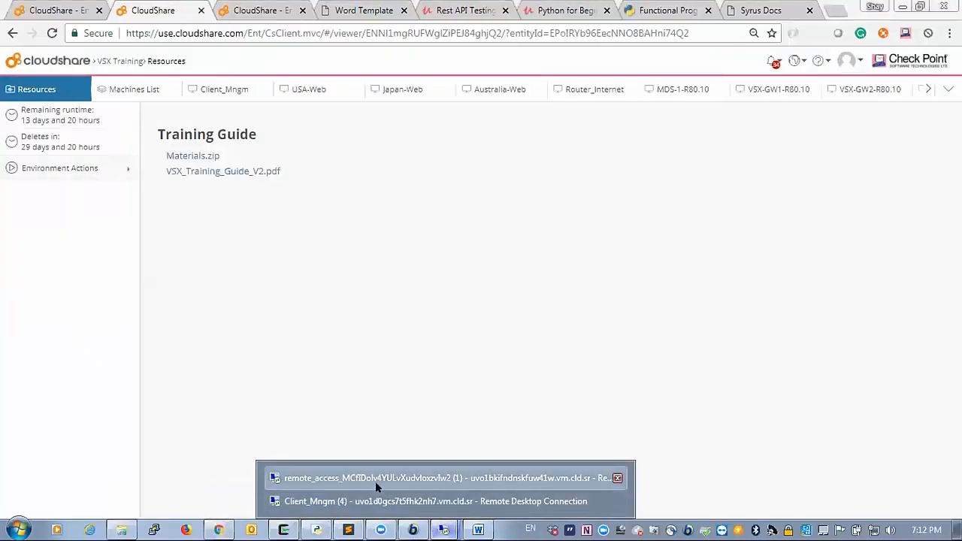
click(375, 481)
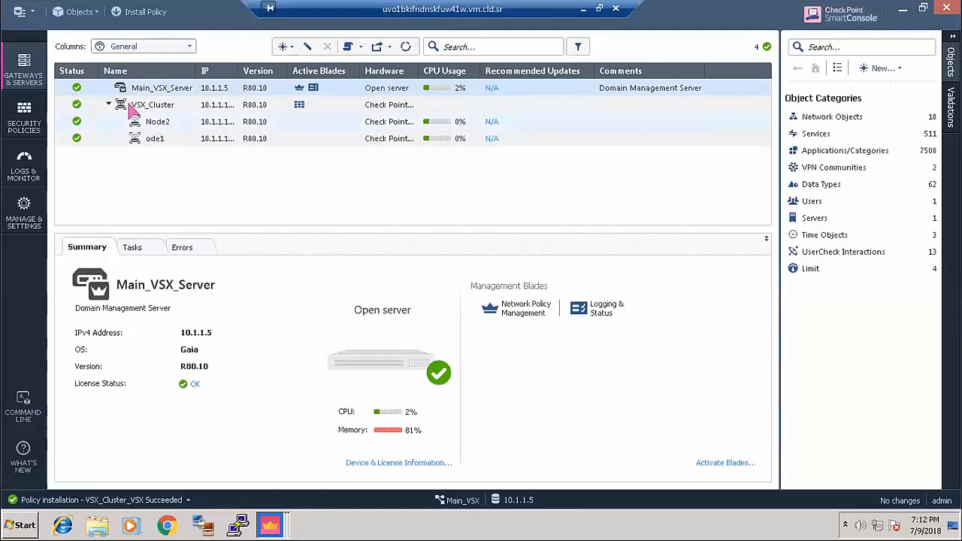
click(20, 13)
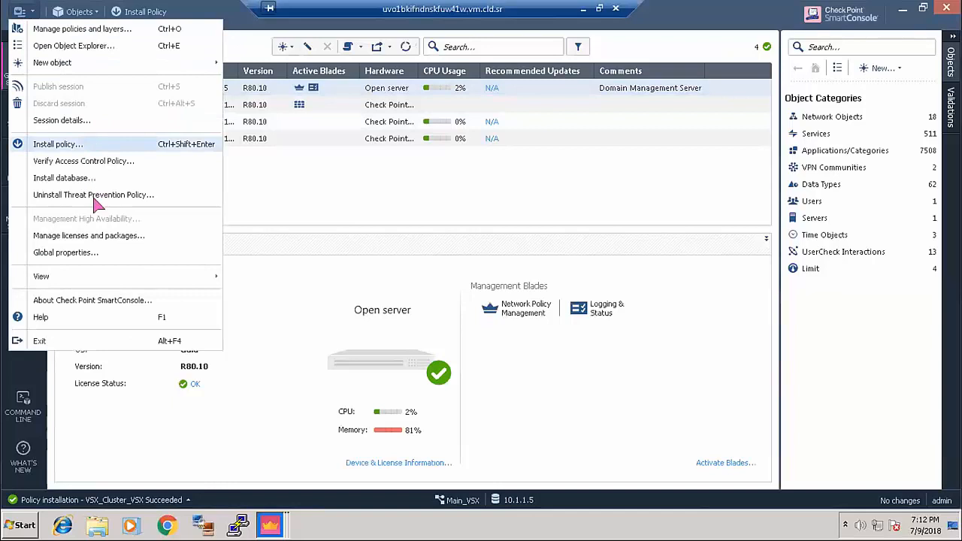
click(96, 236)
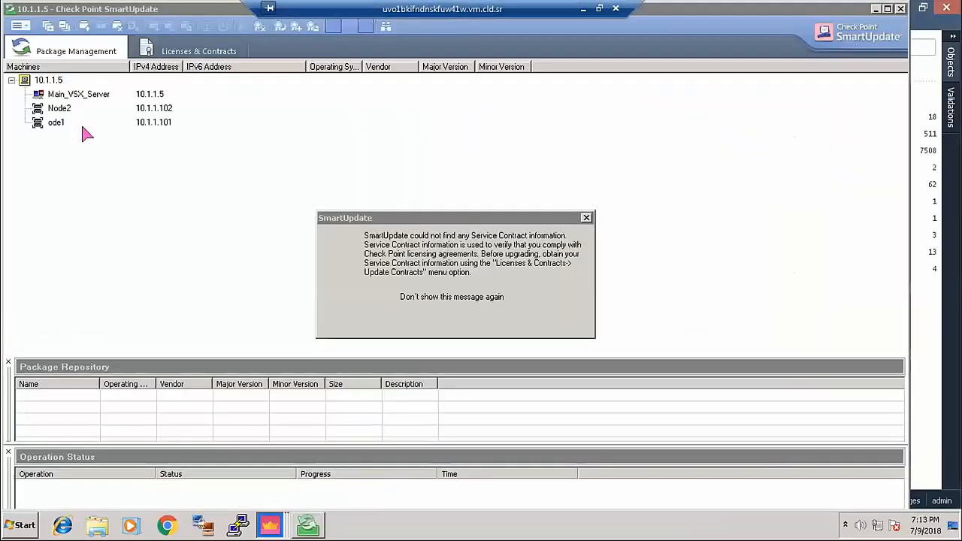
- Dismiss the contract warning, show Licenses & Contracts, and cancel an Add License From File
click(451, 318)
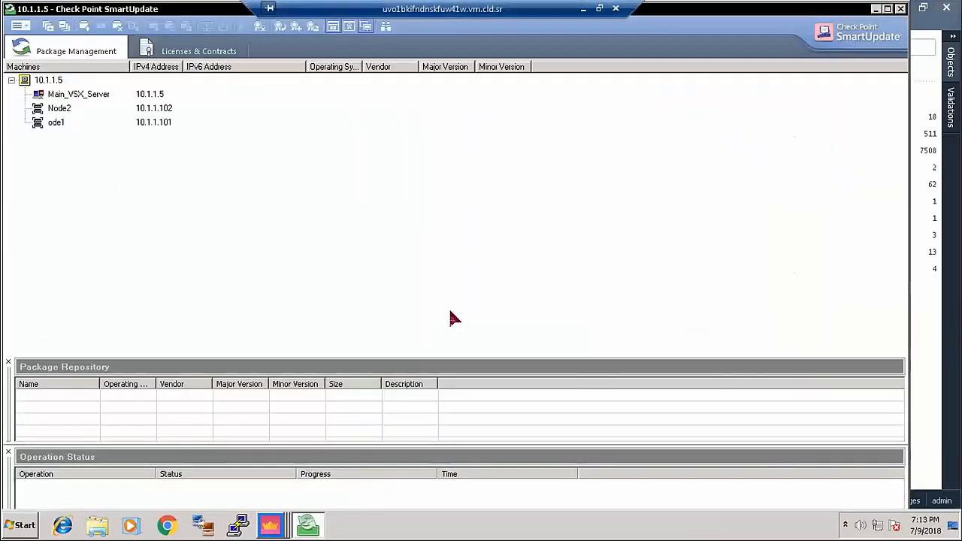
click(182, 54)
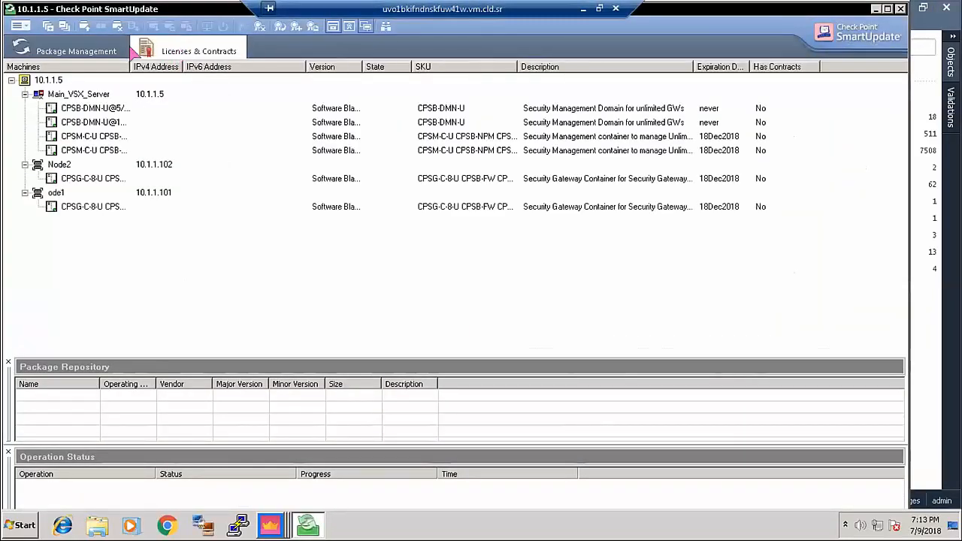
click(18, 27)
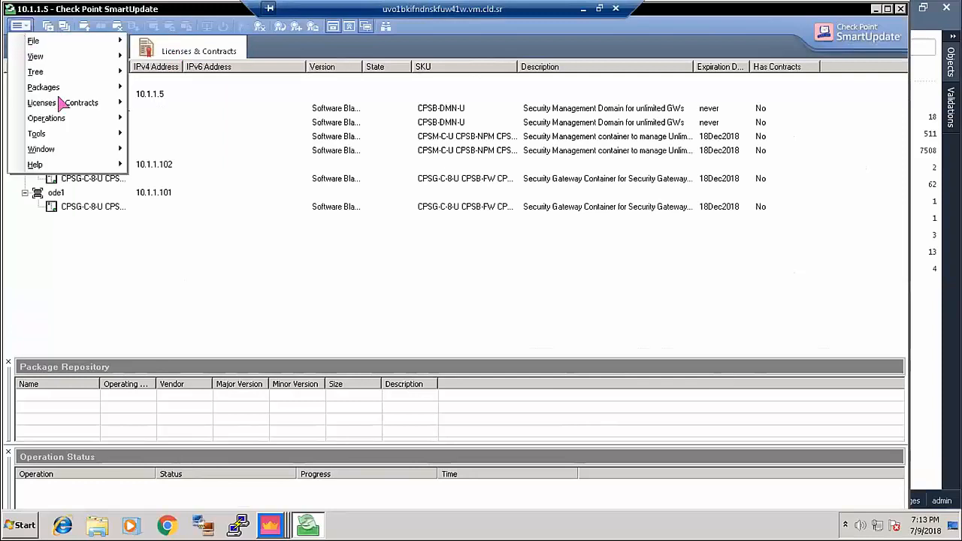
mouse_move(64, 104)
mouse_move(192, 188)
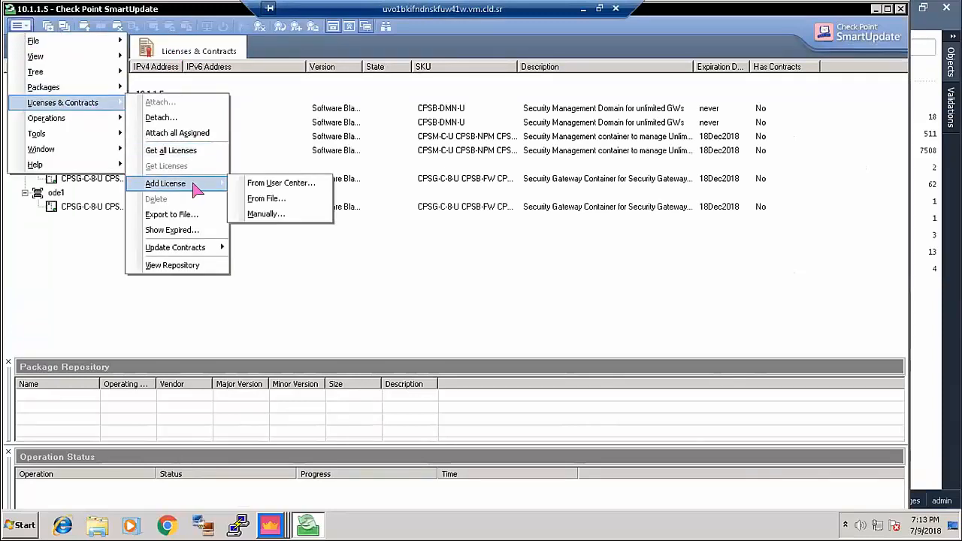
click(258, 195)
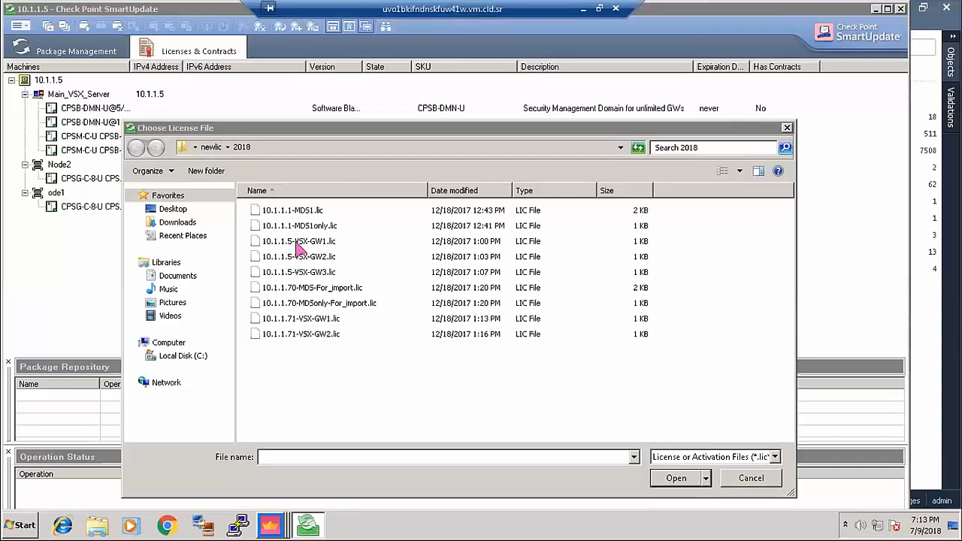
drag(255, 130, 295, 136)
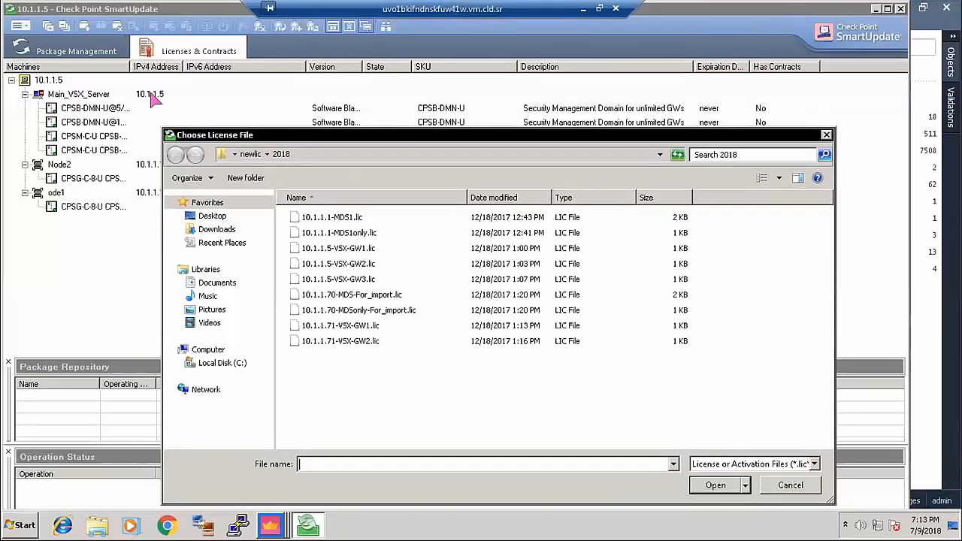
click(826, 135)
- Inspect Node2's license actions without changes, then close SmartUpdate
right_click(69, 165)
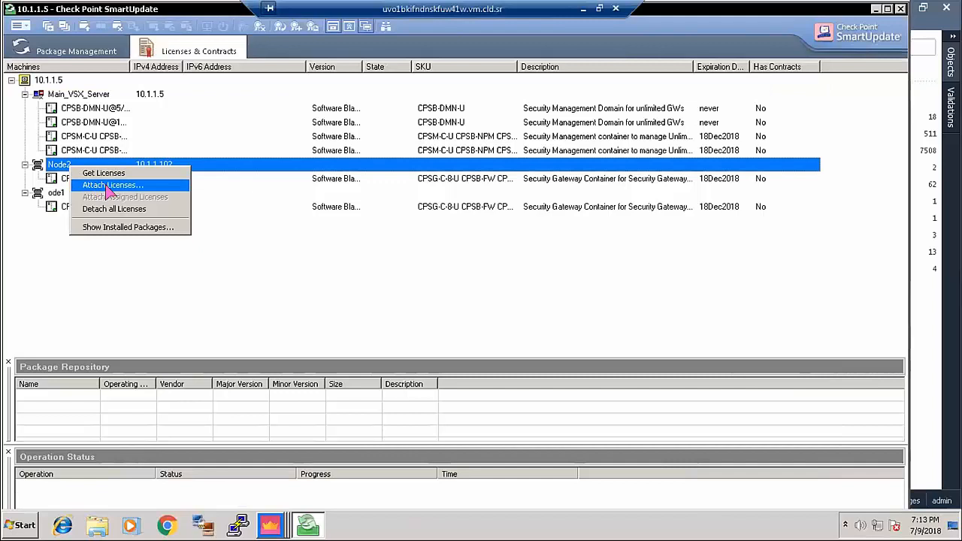
click(903, 8)
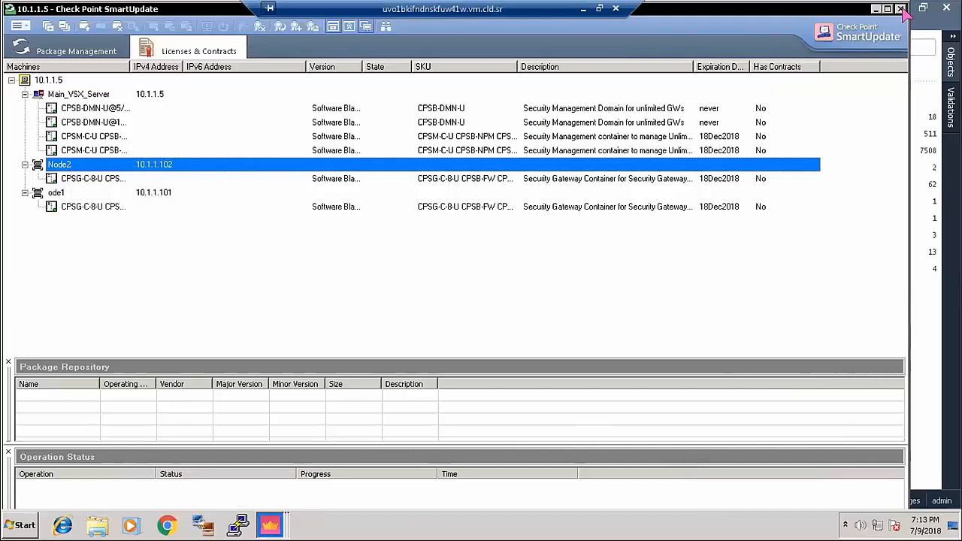
click(902, 9)
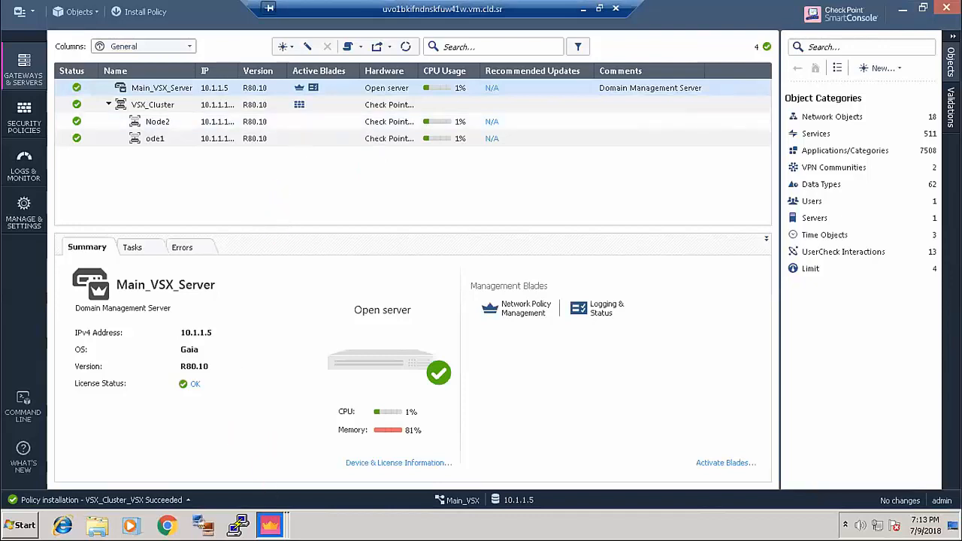
- Minimize the Main_VSX, USA_Target, multi-domain and remaining console windows to reveal the desktop
click(270, 525)
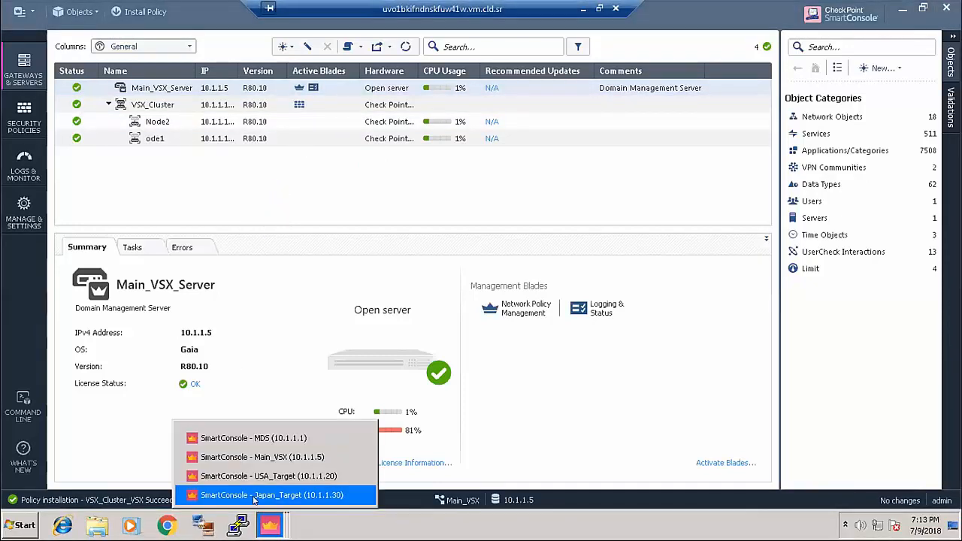
click(286, 458)
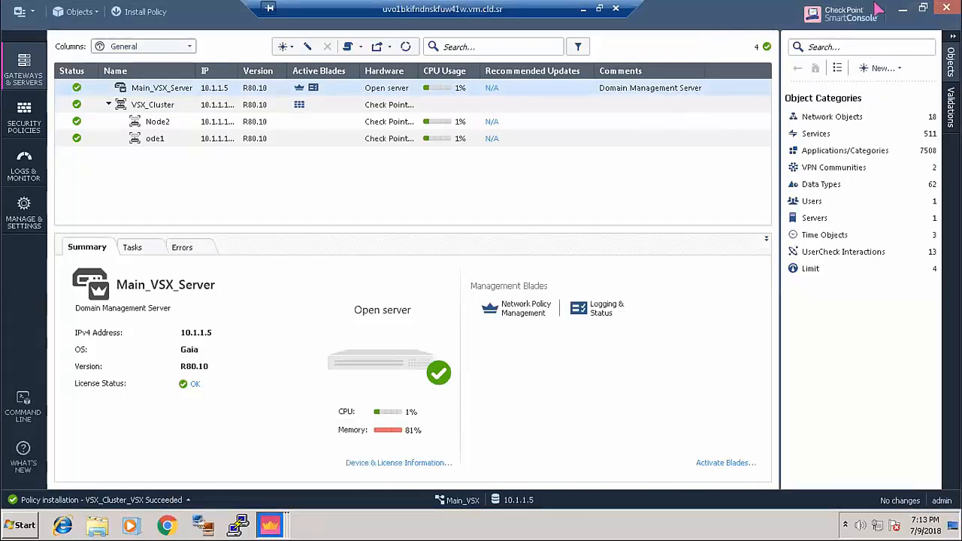
click(902, 9)
click(903, 9)
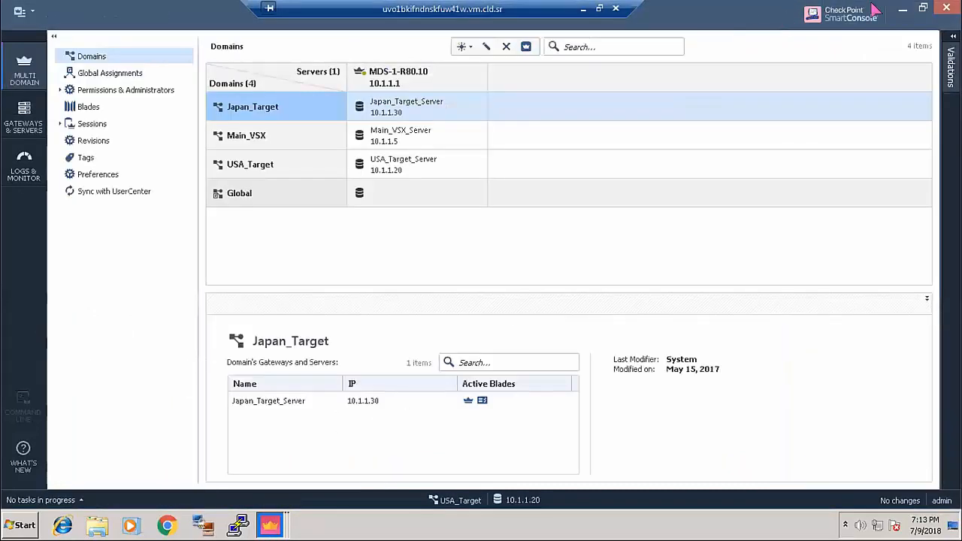
click(902, 9)
click(902, 9)
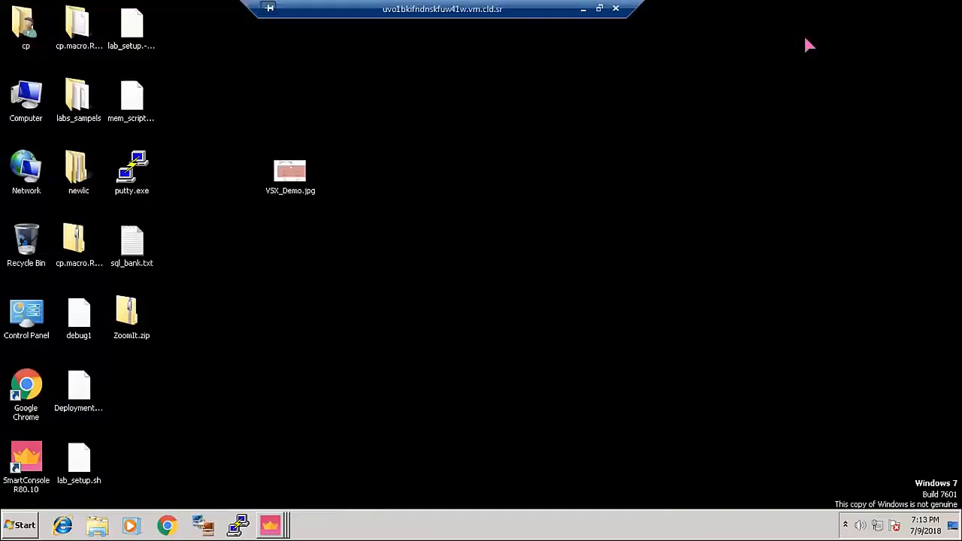
- Open the VSX_Demo.jpg network diagram from the desktop in Windows Photo Viewer
click(299, 176)
double_click(299, 176)
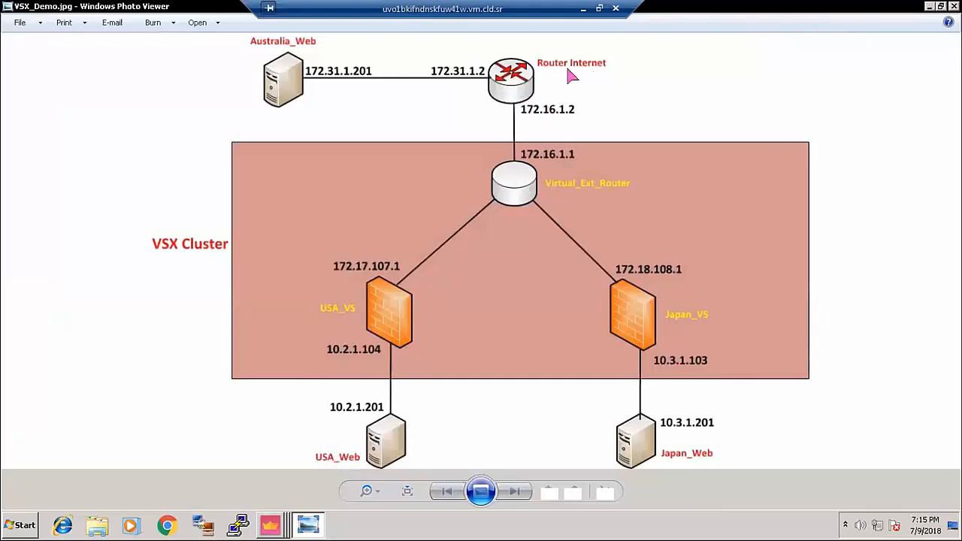
click(270, 526)
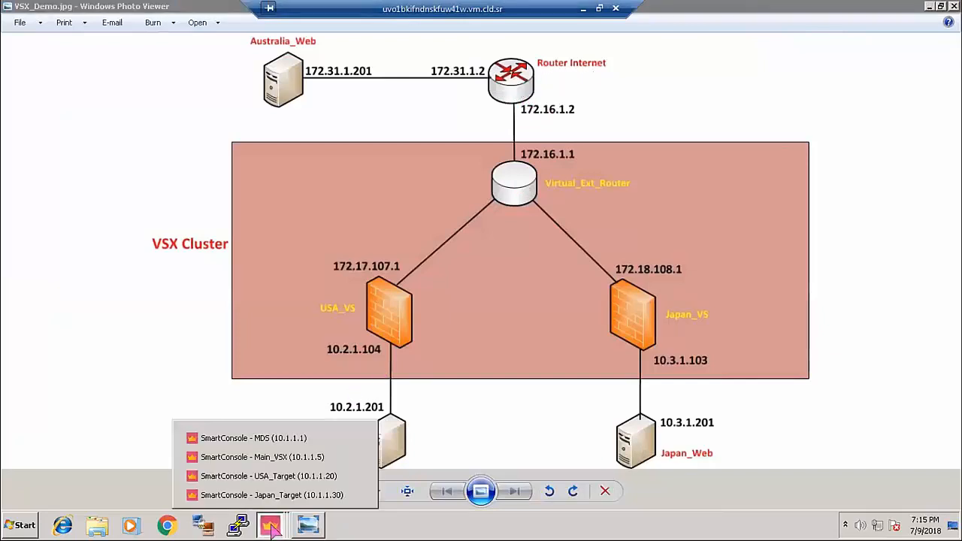
- Start a new virtual router in Main_VSX hosted on VSX_Cluster
click(254, 457)
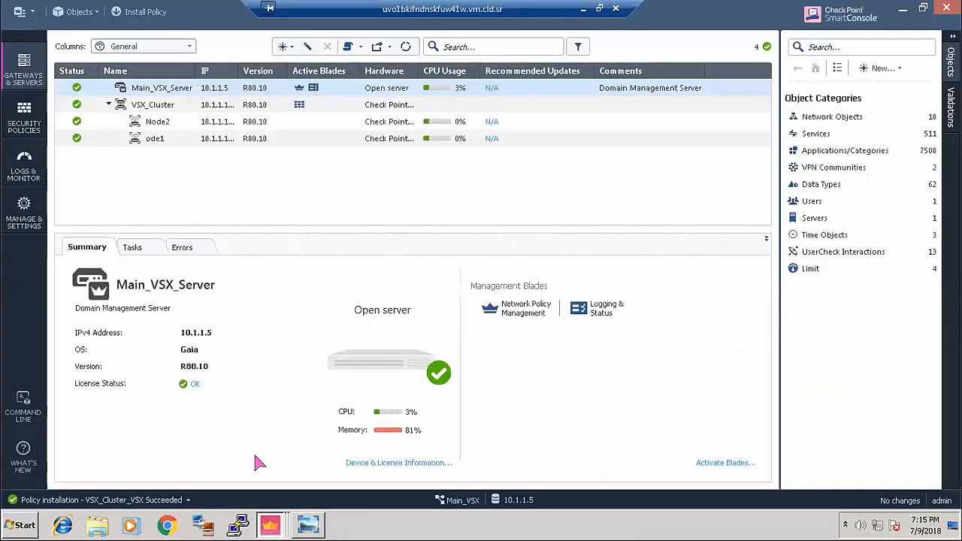
click(284, 47)
mouse_move(326, 103)
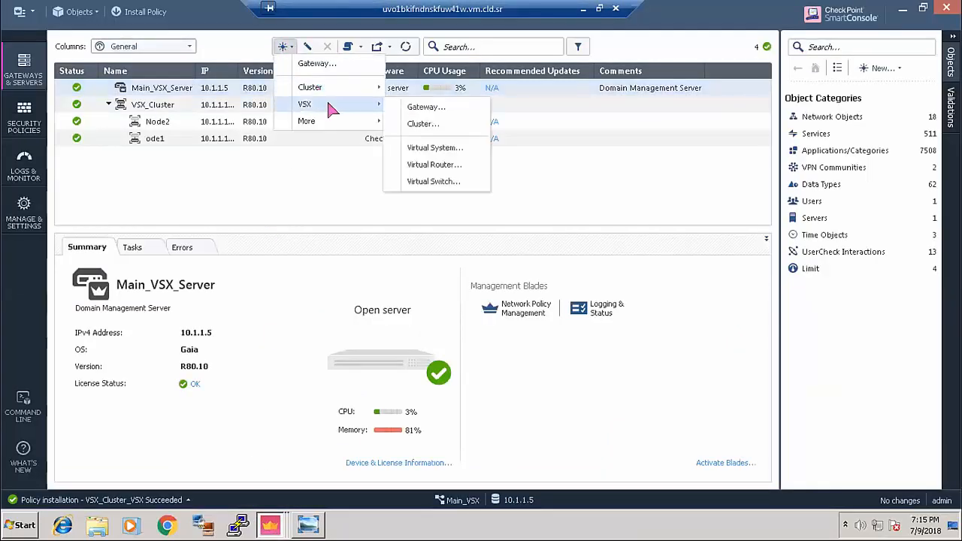
click(435, 164)
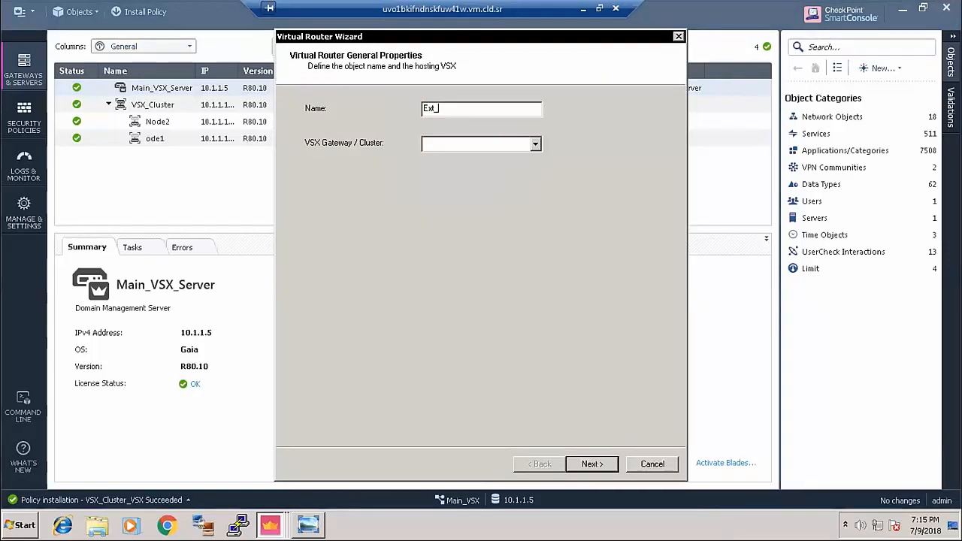
click(458, 146)
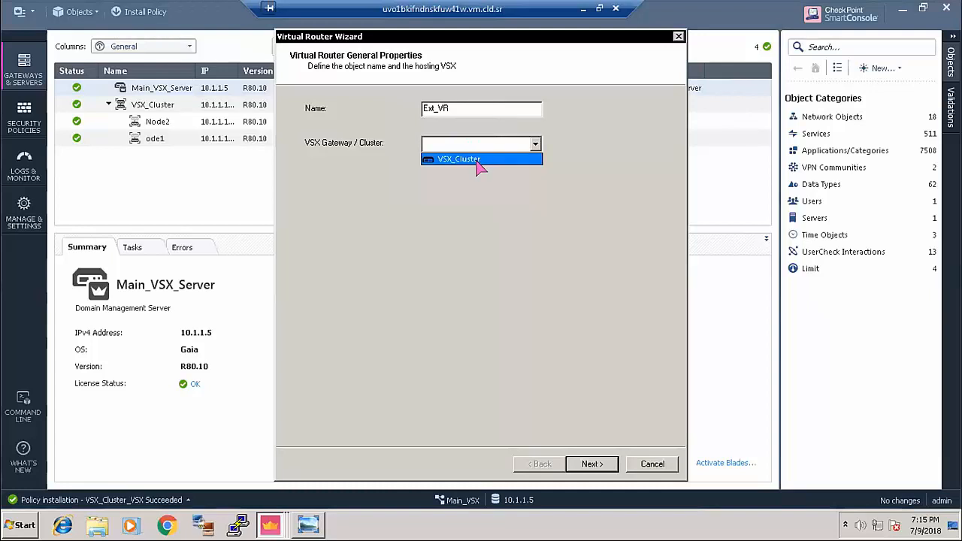
click(480, 162)
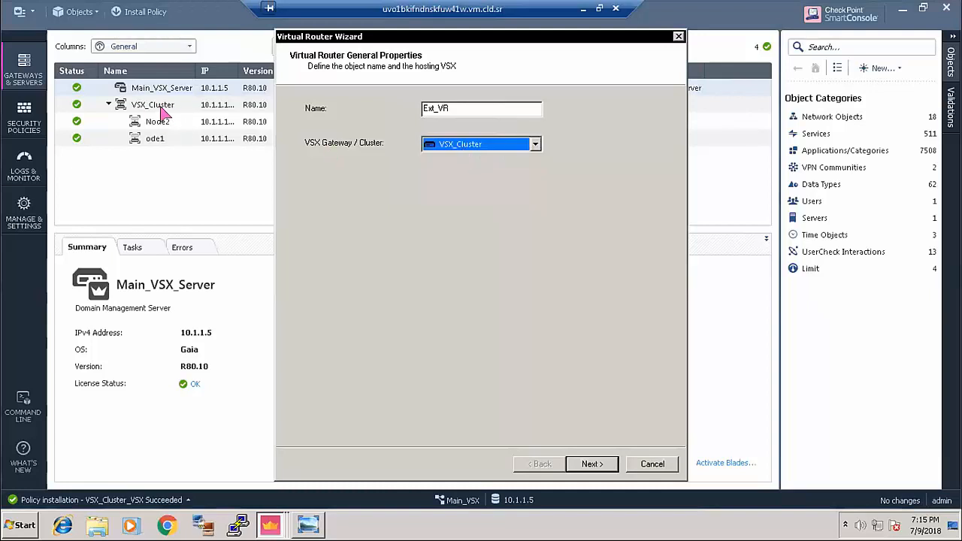
click(598, 464)
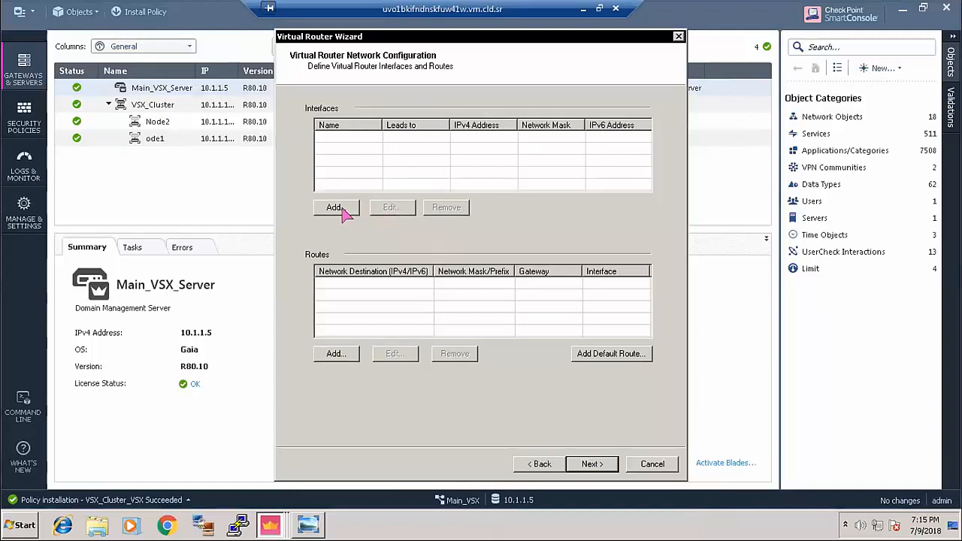
- Add router interface eth2 with IP 172.16.1.1 and mask 255.255.255.0
click(337, 208)
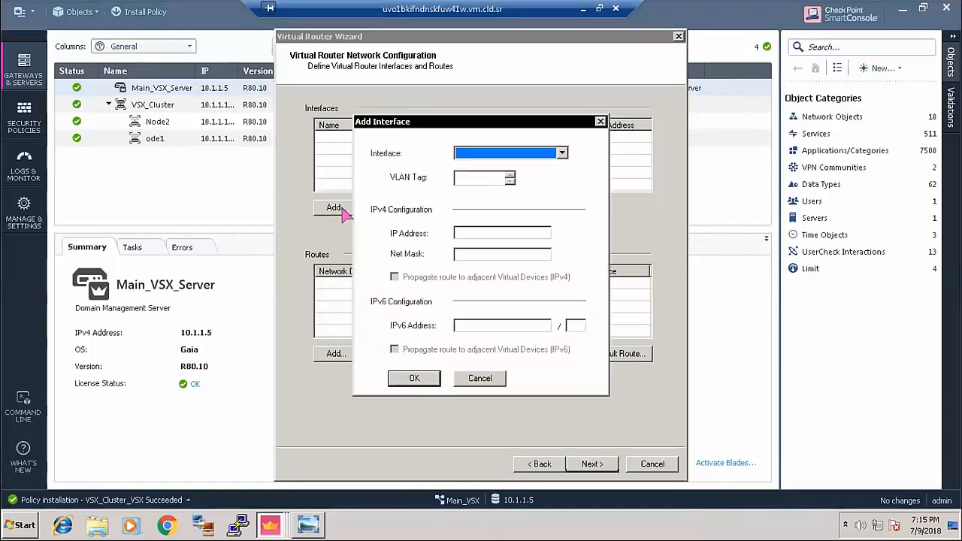
click(477, 153)
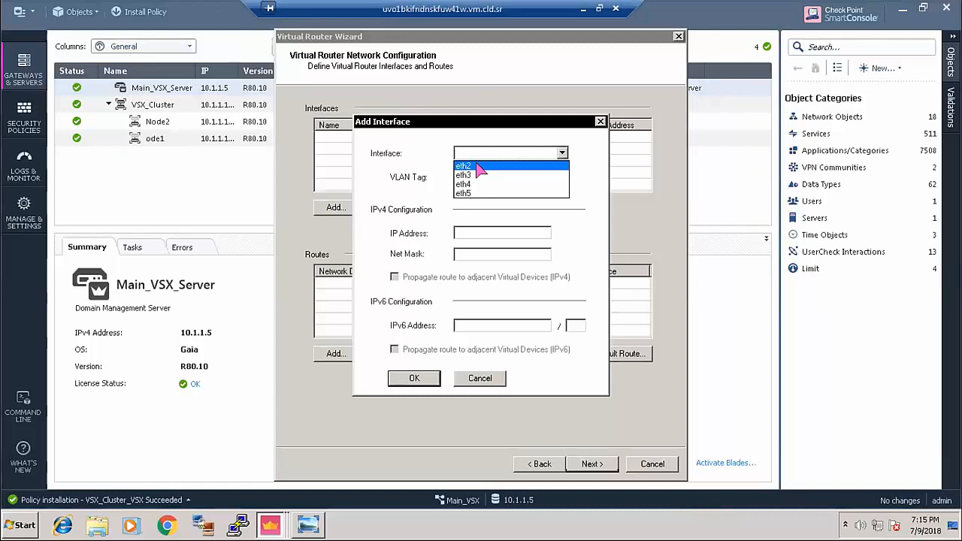
click(477, 166)
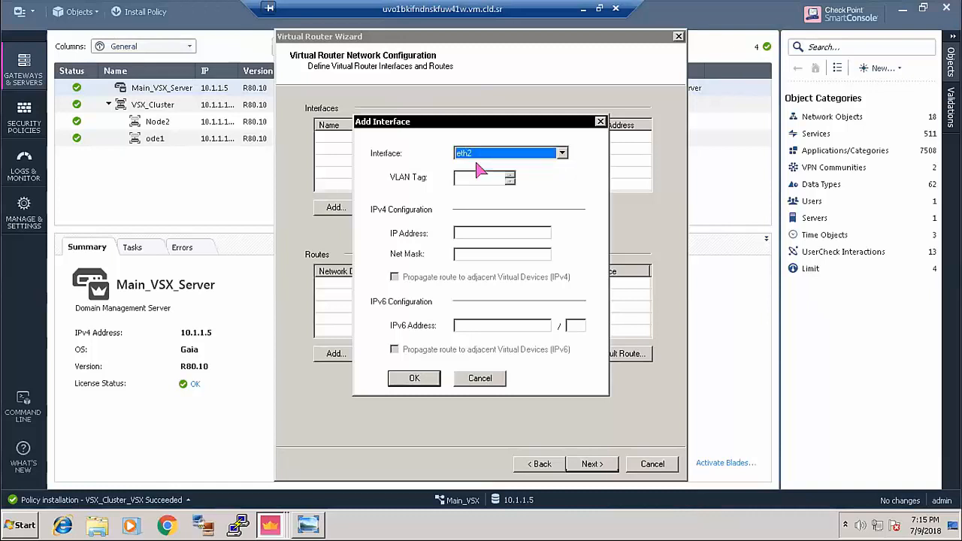
click(466, 231)
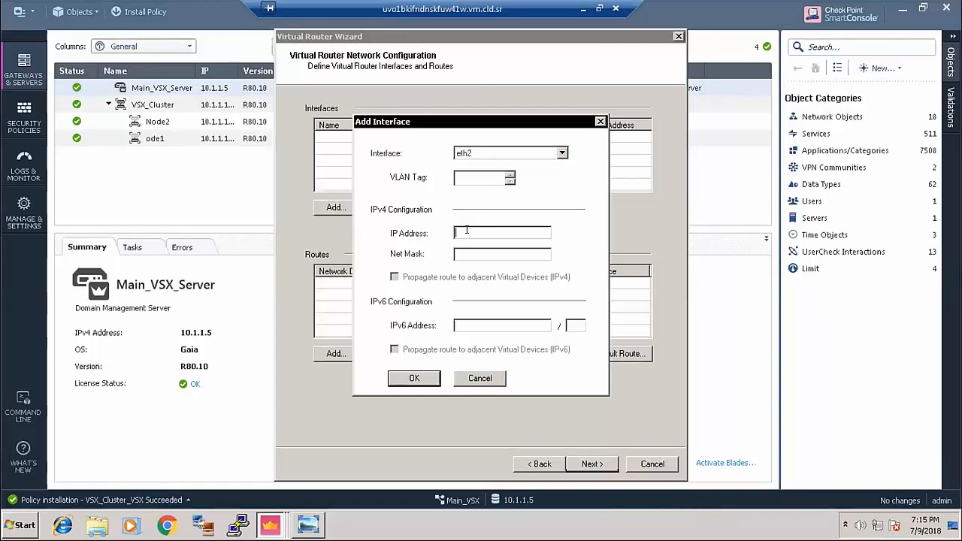
text(17)
text(255.255.255.0)
click(413, 377)
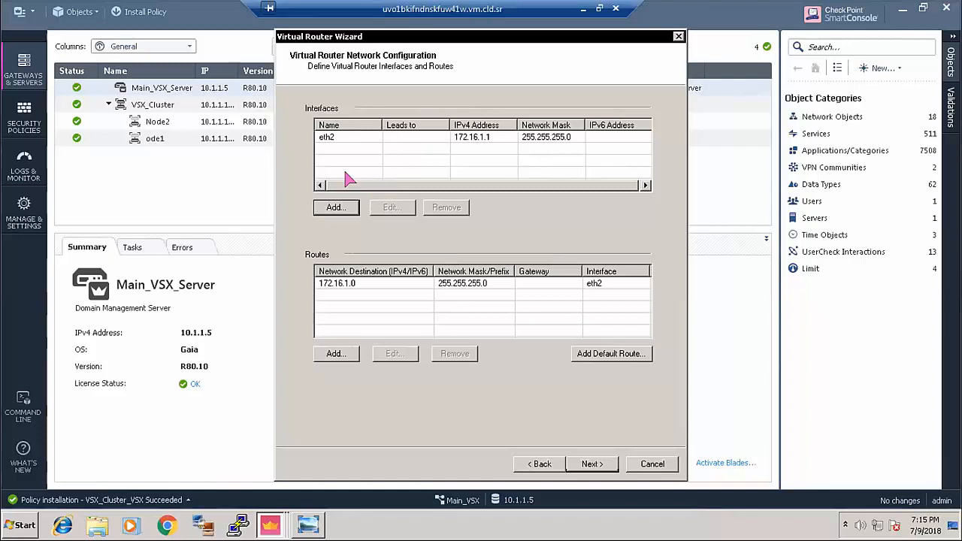
- Add a 0.0.0.0 default route via 172.16.1.2 and finish creating Ext_VR
click(613, 354)
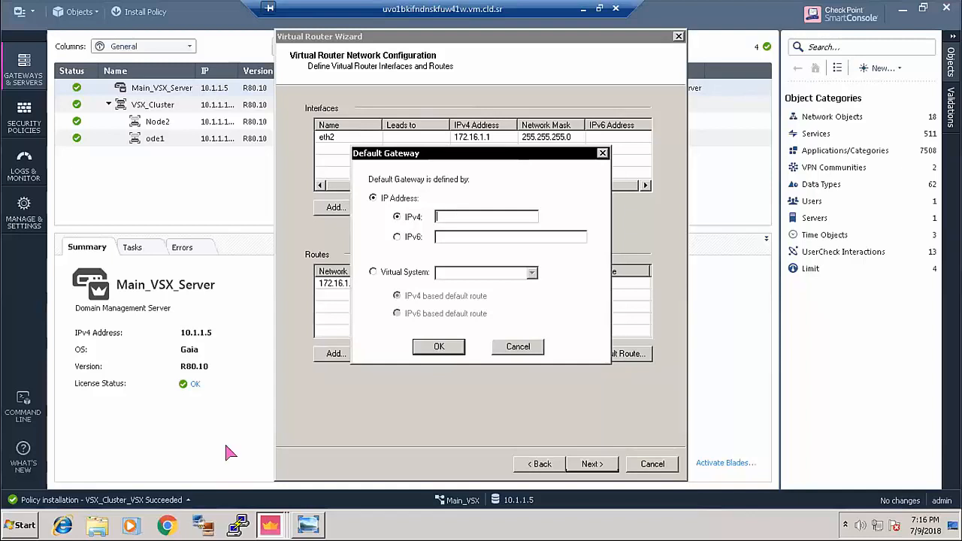
click(308, 525)
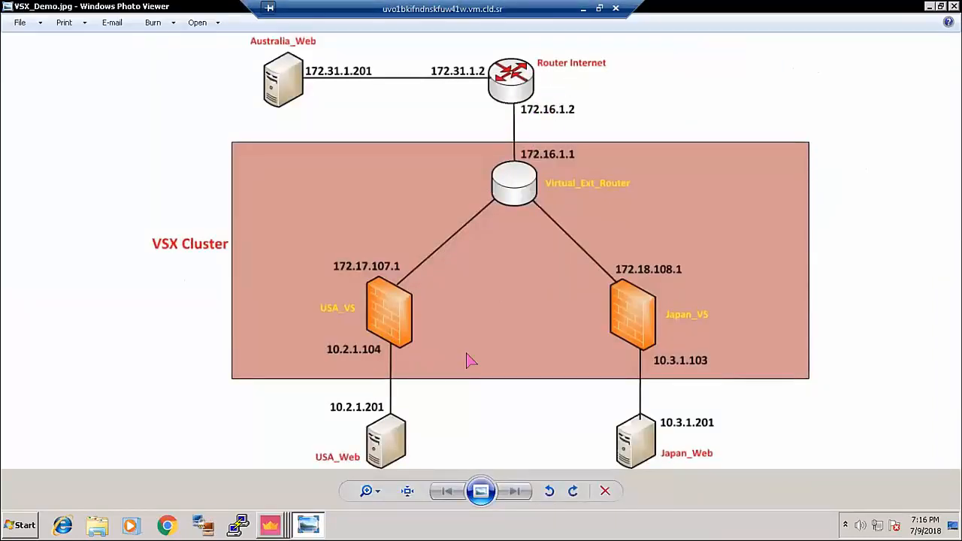
click(270, 524)
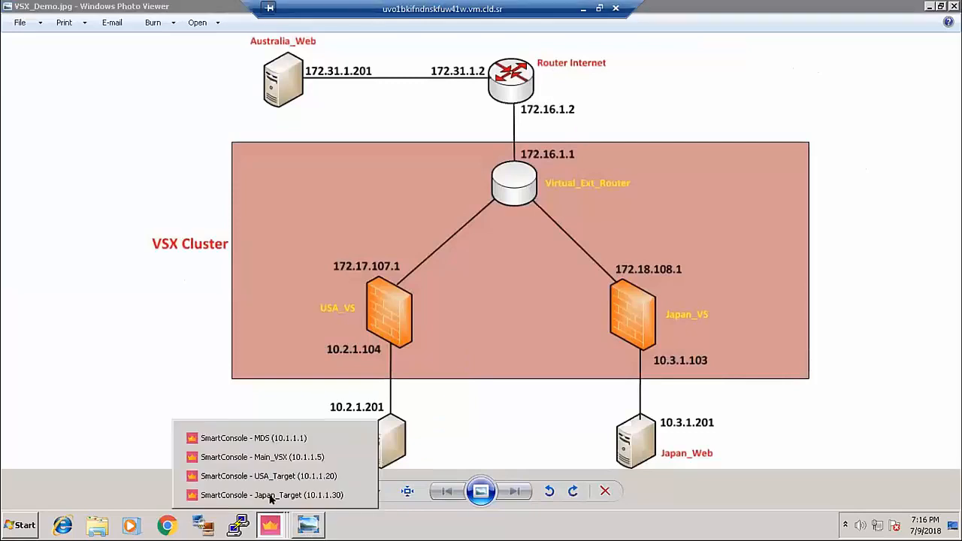
click(251, 457)
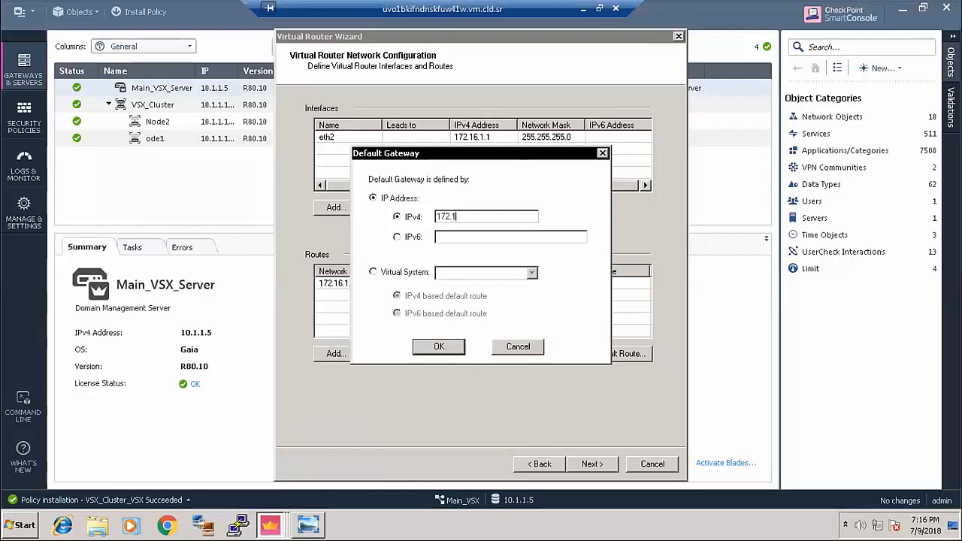
text(.1.2)
click(442, 346)
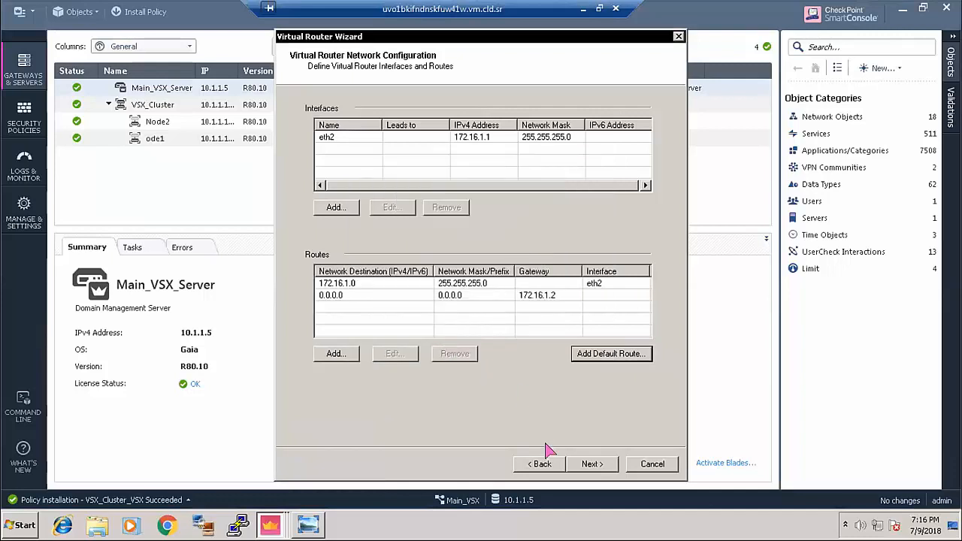
click(585, 465)
click(589, 463)
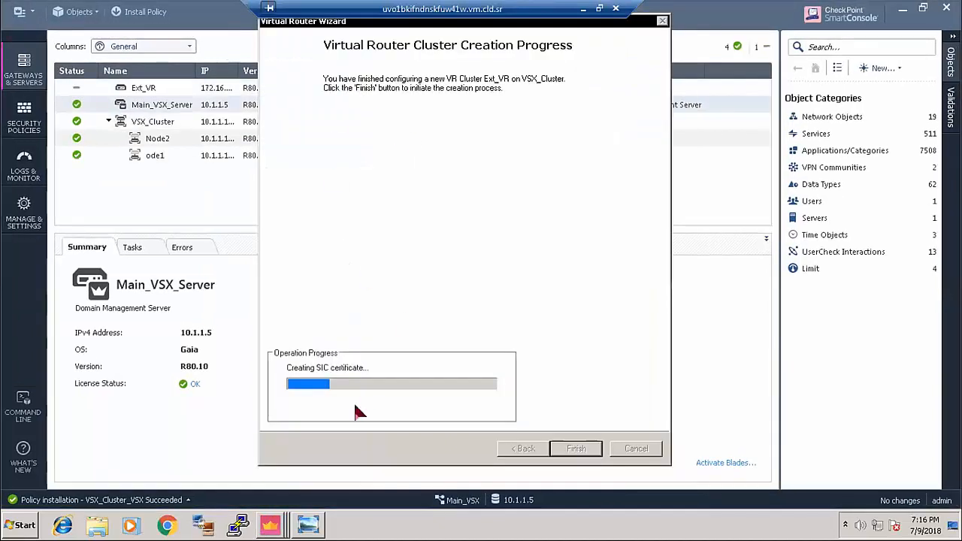
- Check the diagram, return to Main_VSX, and reposition the wizard while Ext_VR creation completes
click(309, 525)
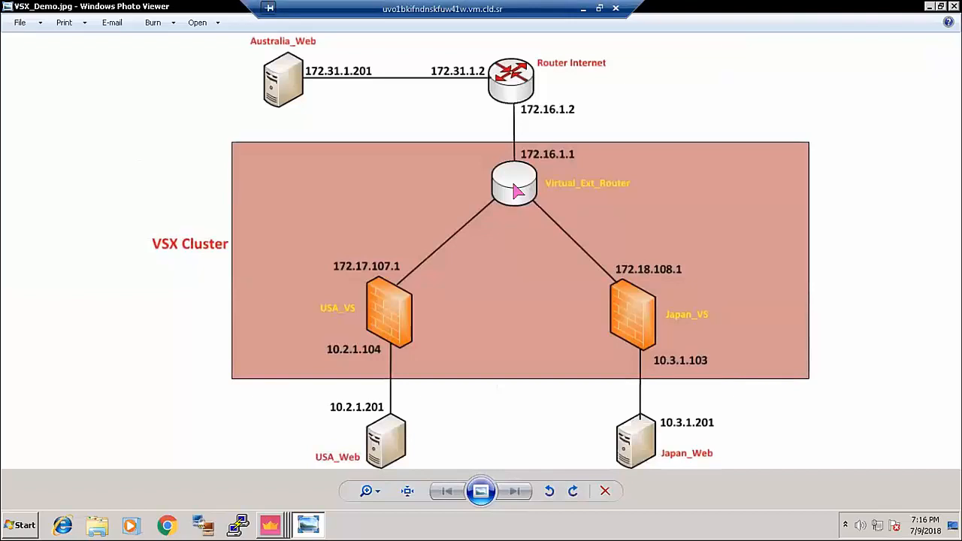
click(270, 524)
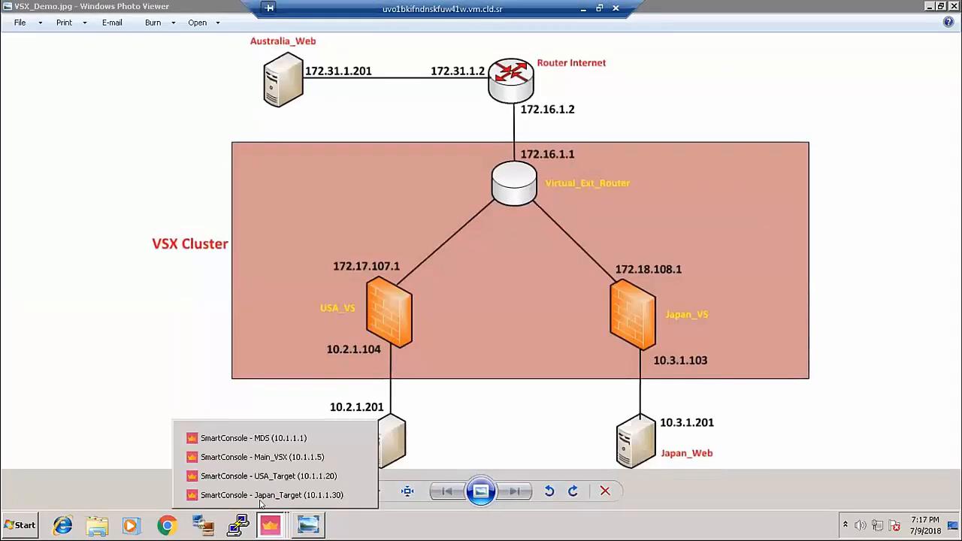
click(252, 457)
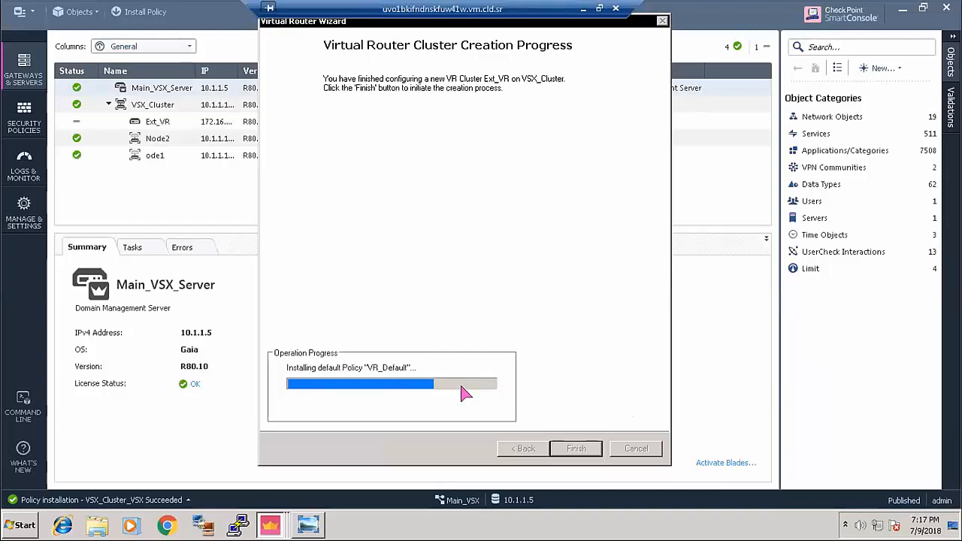
mouse_move(332, 21)
mouse_down()
mouse_move(303, 35)
mouse_move(342, 31)
mouse_up()
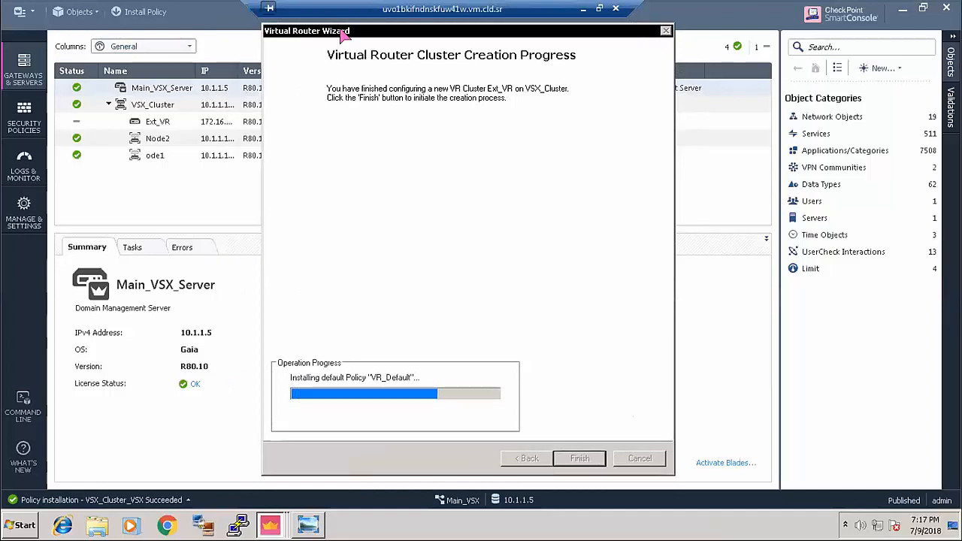
mouse_move(455, 31)
mouse_down()
mouse_move(412, 36)
mouse_move(445, 34)
mouse_up()
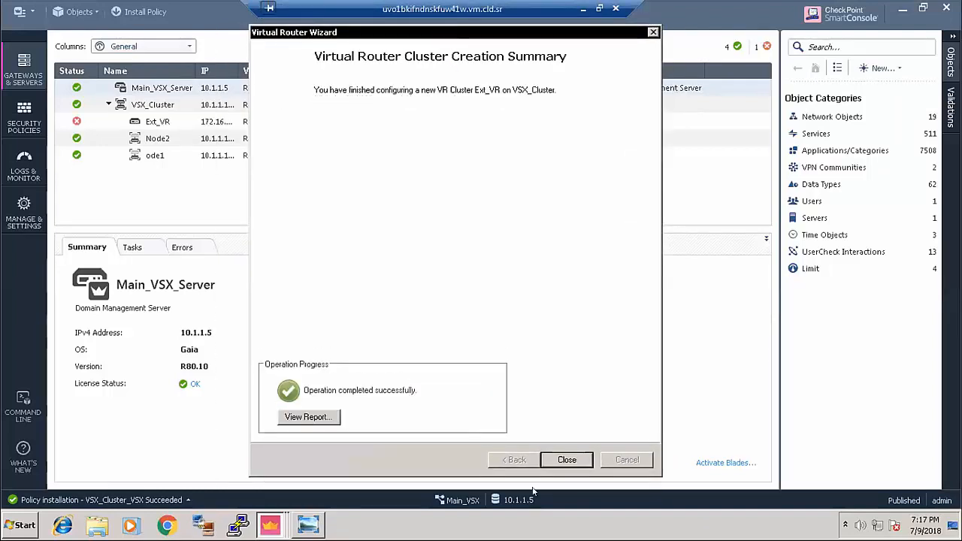
- Close the wizard, view Ext_VR's 172.16.1.1 and VR_Default policy details, then minimize the session
click(567, 460)
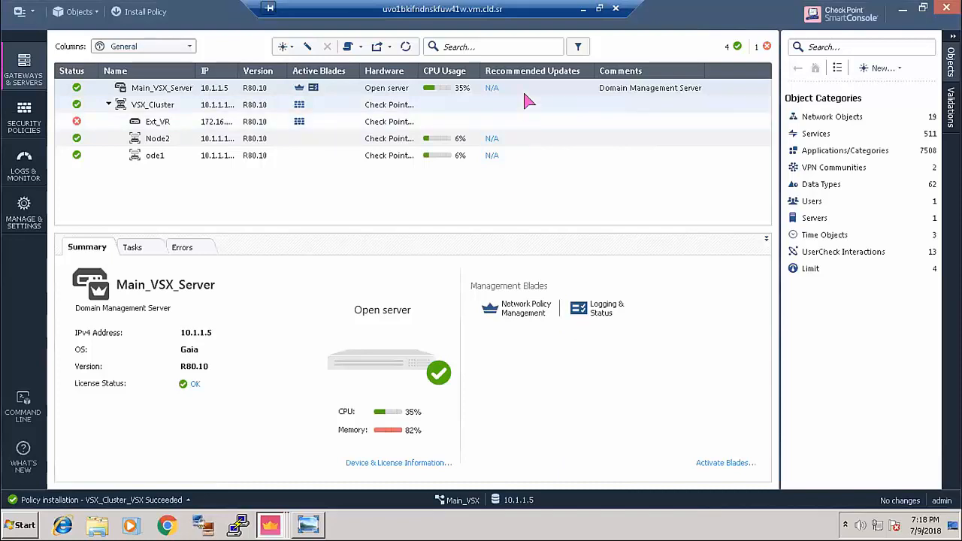
click(151, 121)
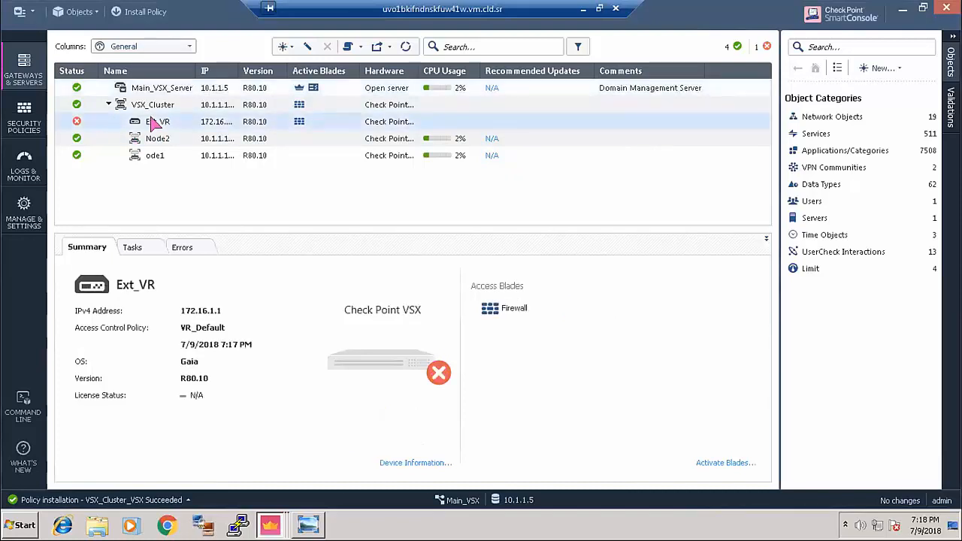
click(581, 8)
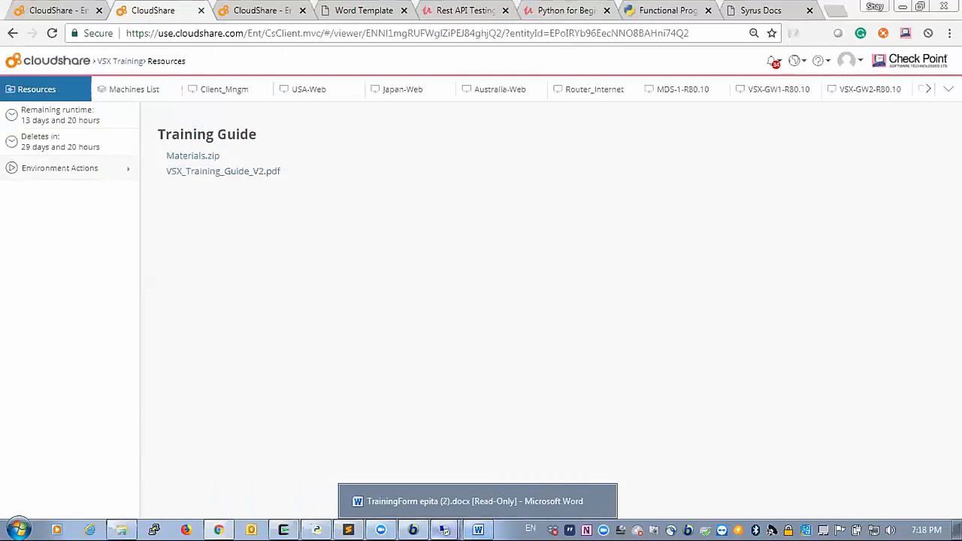
- Dismiss the leftover creation summary, restore Main_VSX, and return to CloudShare
click(444, 530)
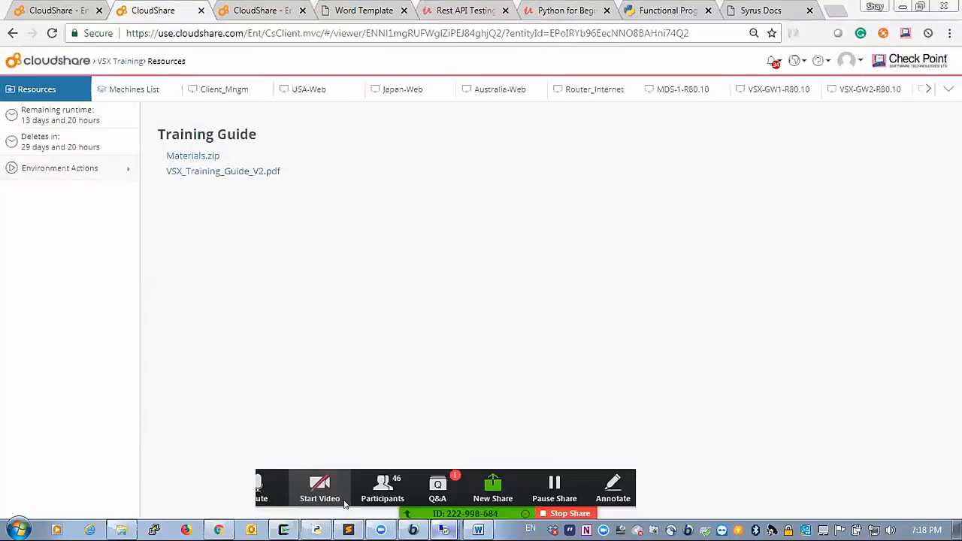
click(345, 504)
click(613, 439)
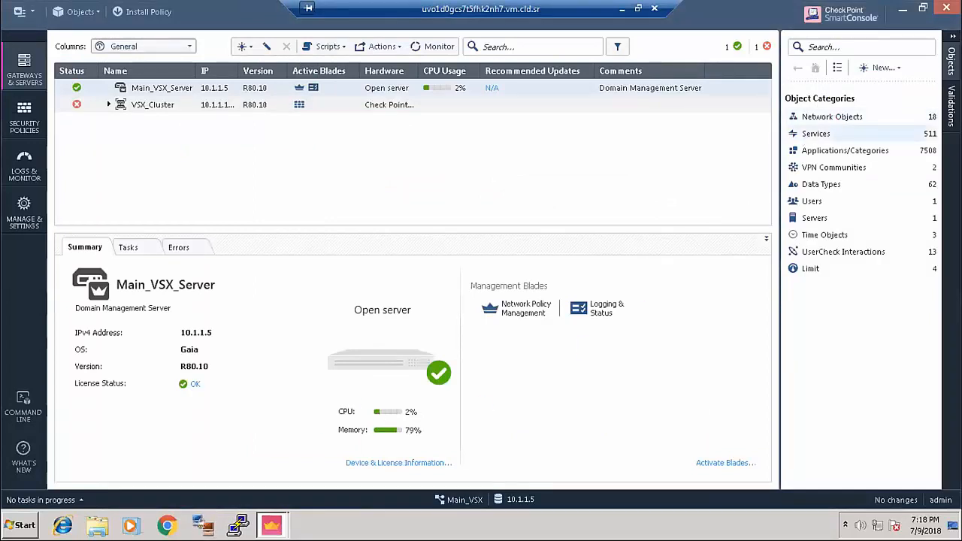
click(899, 7)
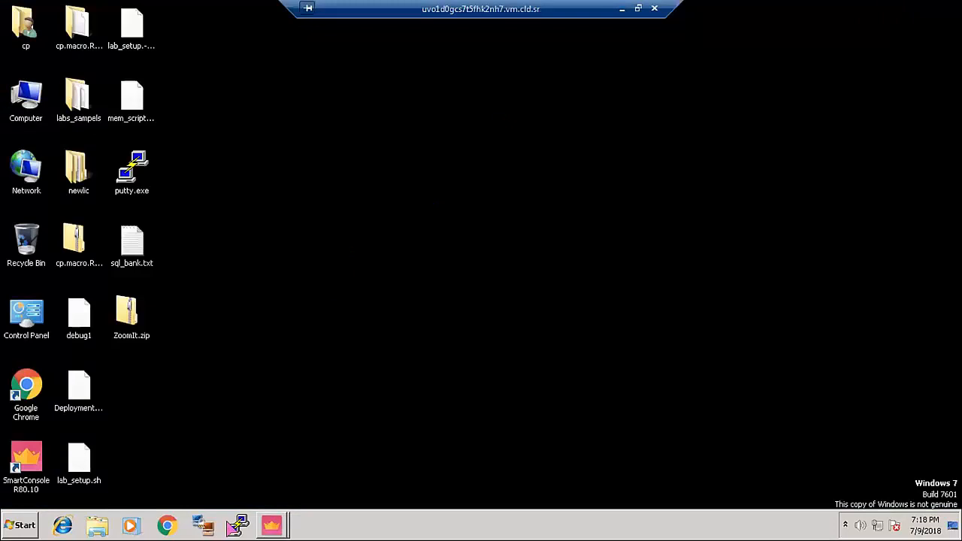
click(272, 525)
click(252, 496)
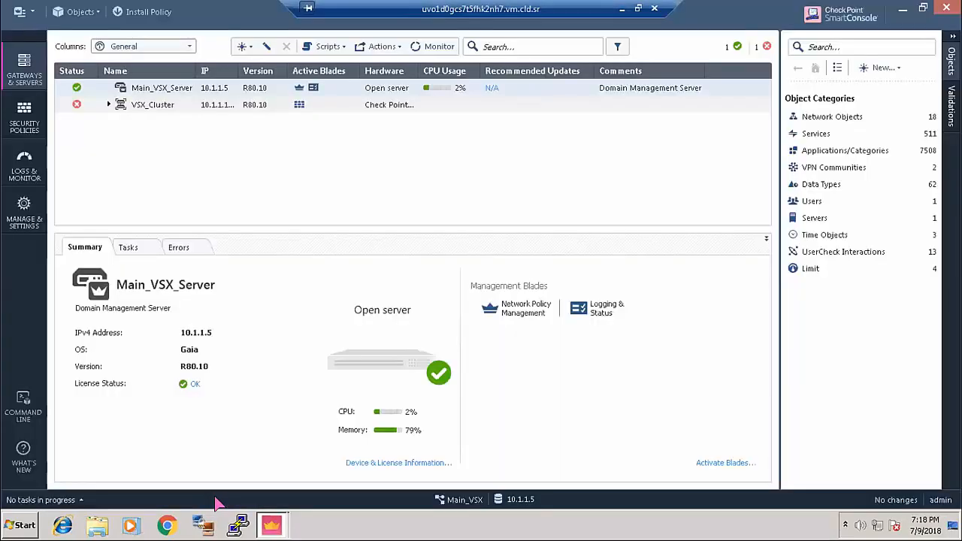
click(619, 8)
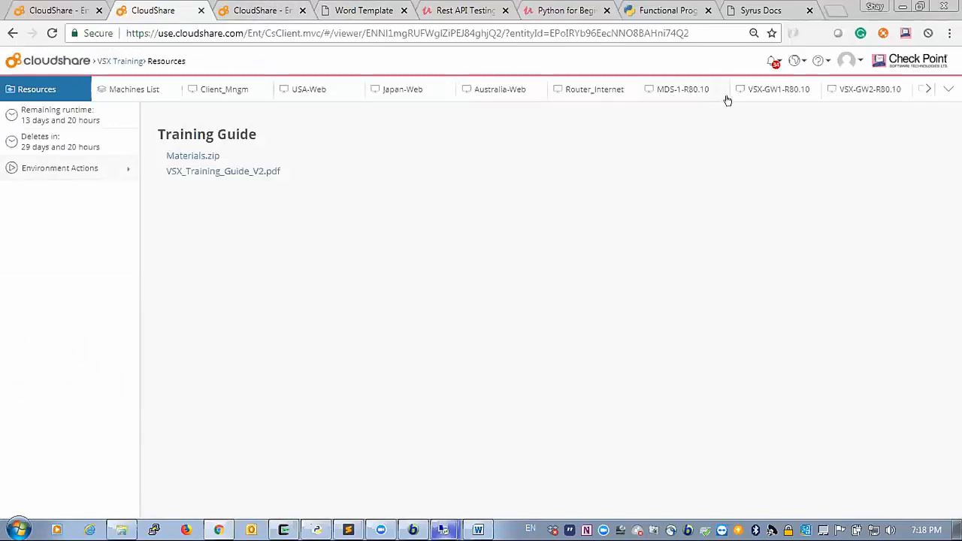
- Log in to the Router_Internet console, ping 172.16.1.1, stop it, and run arp
click(590, 90)
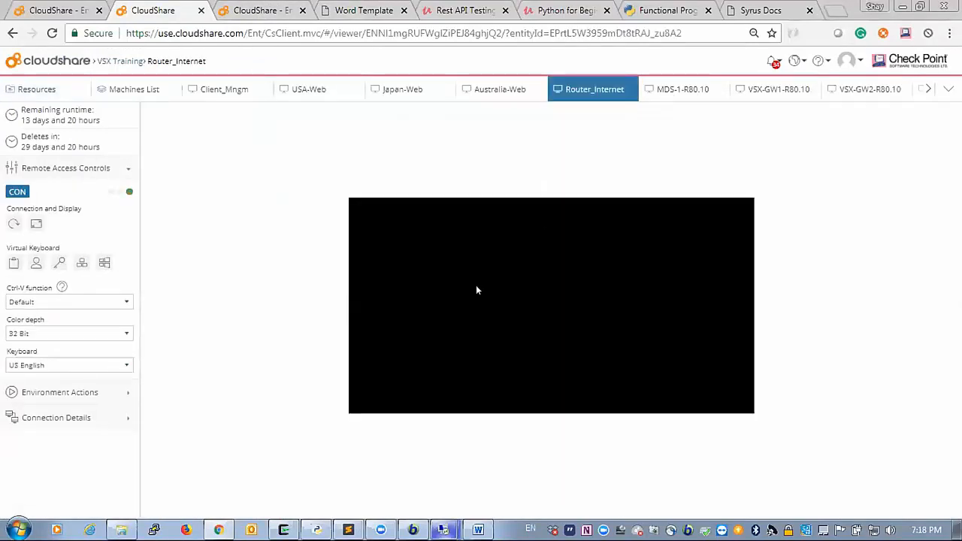
text(admin)
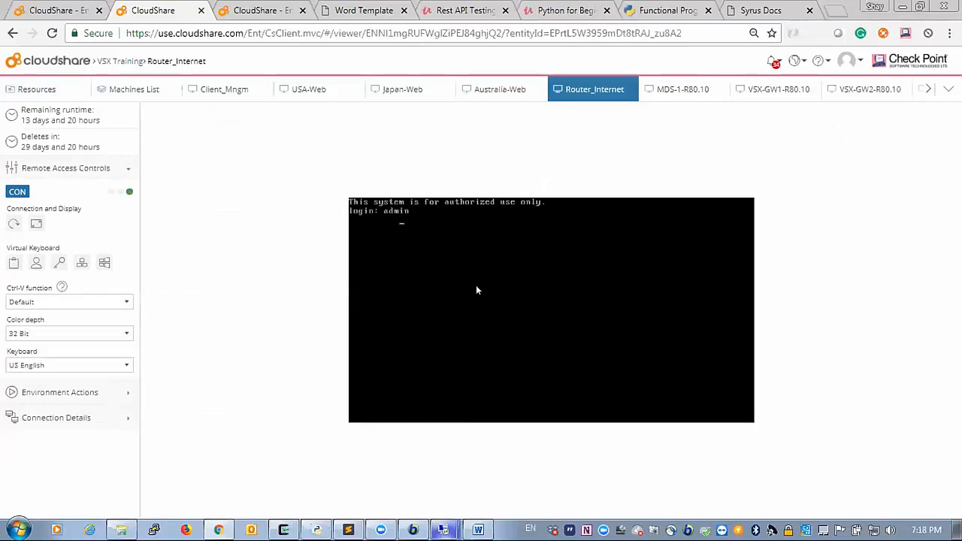
key(Return)
text(ping 172)
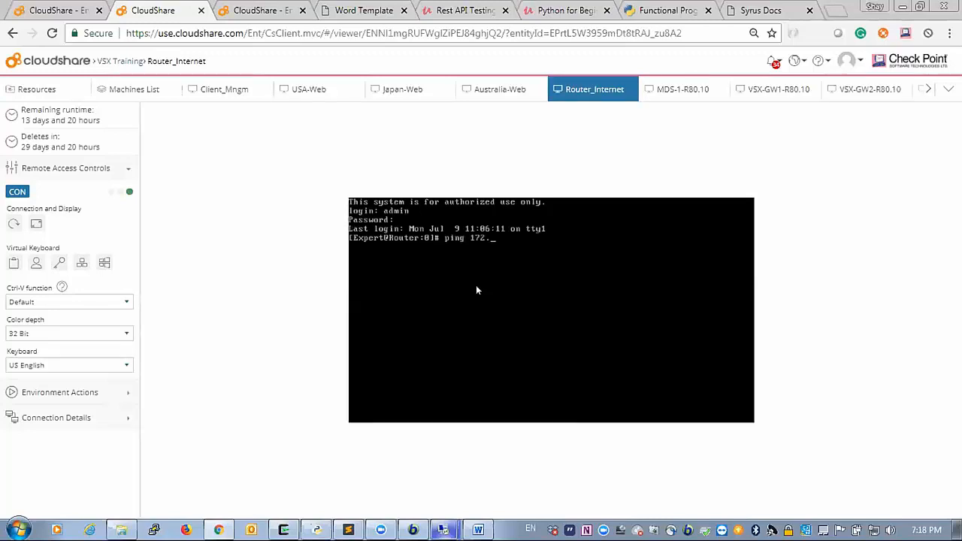
text(.16.1.1)
key(Return)
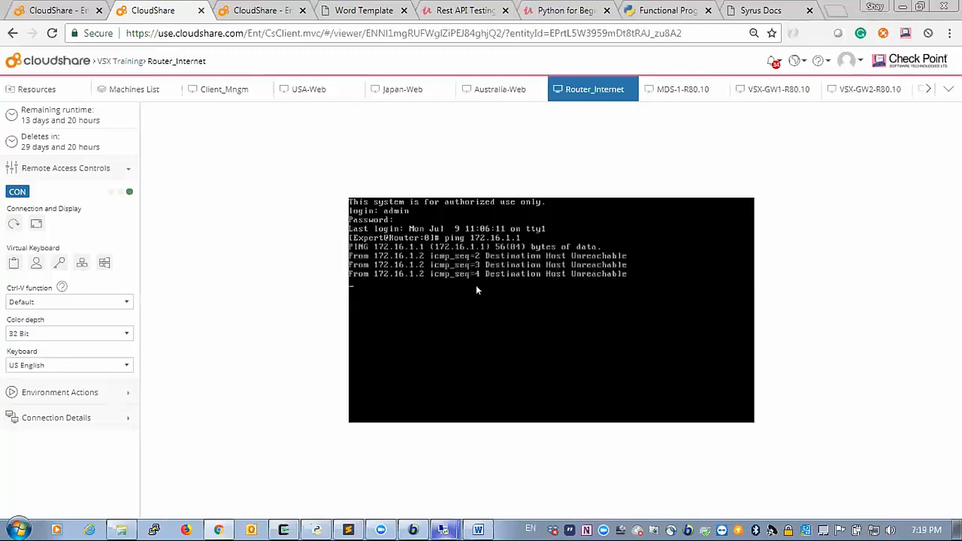
key(ctrl+c)
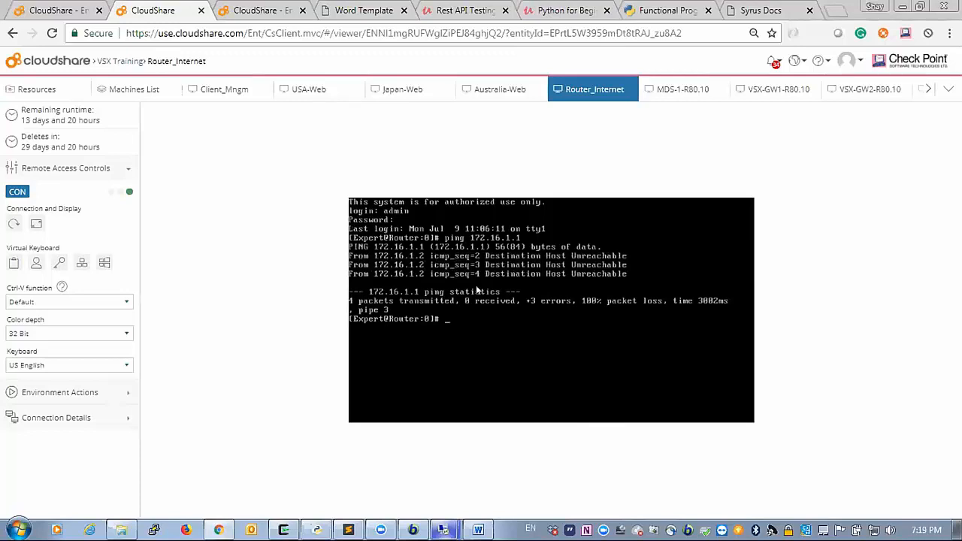
text(arp)
key(Return)
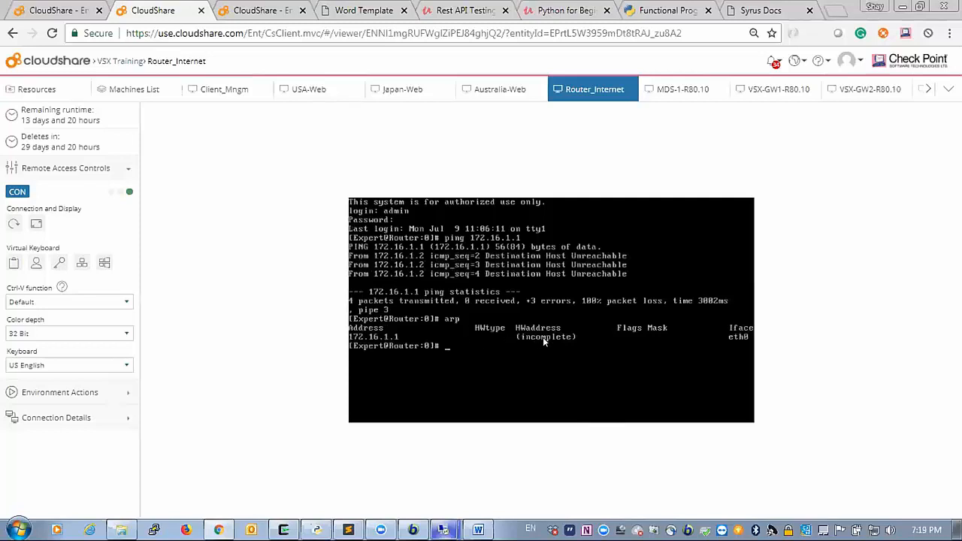
- On the Client_Mngm desktop, expand VSX_Cluster to show its Node1 and Node2 members, then minimize the session
mouse_move(444, 529)
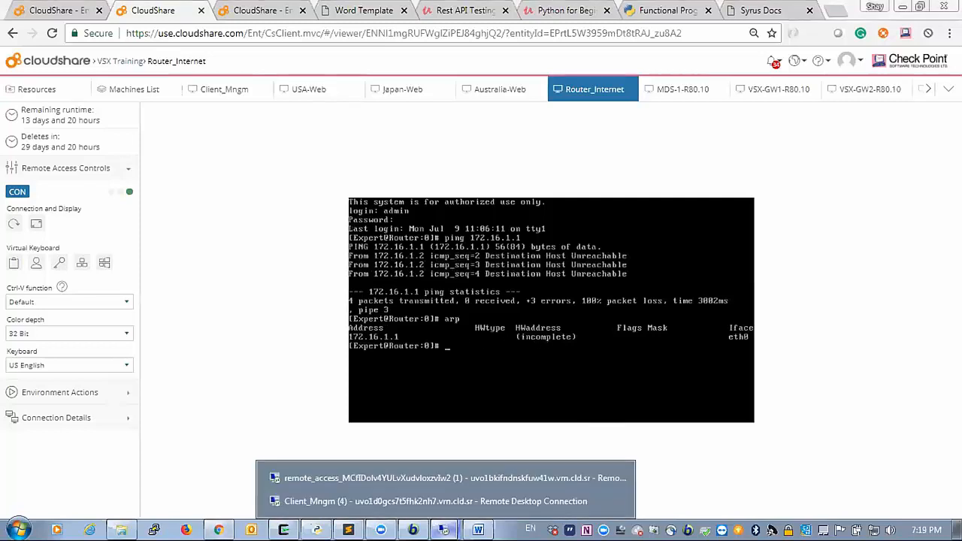
click(401, 502)
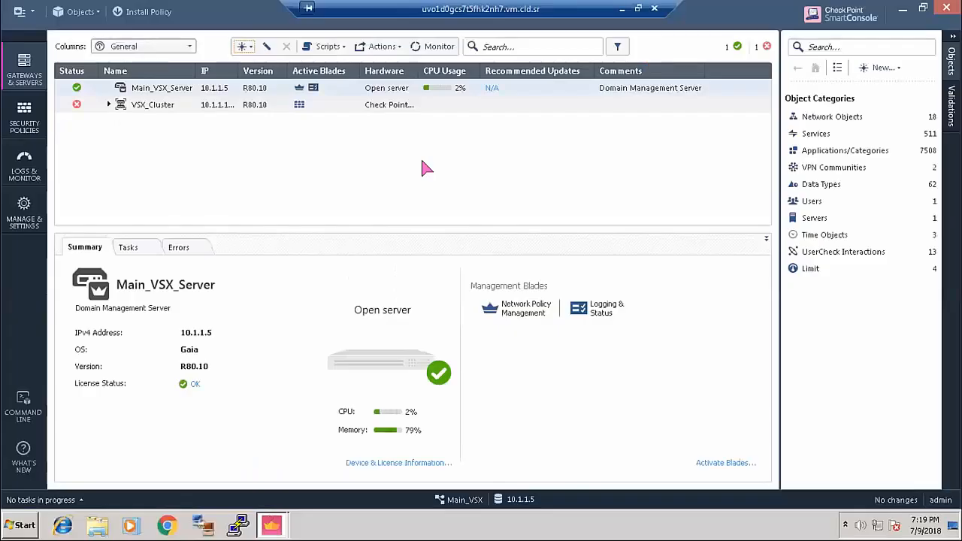
click(271, 524)
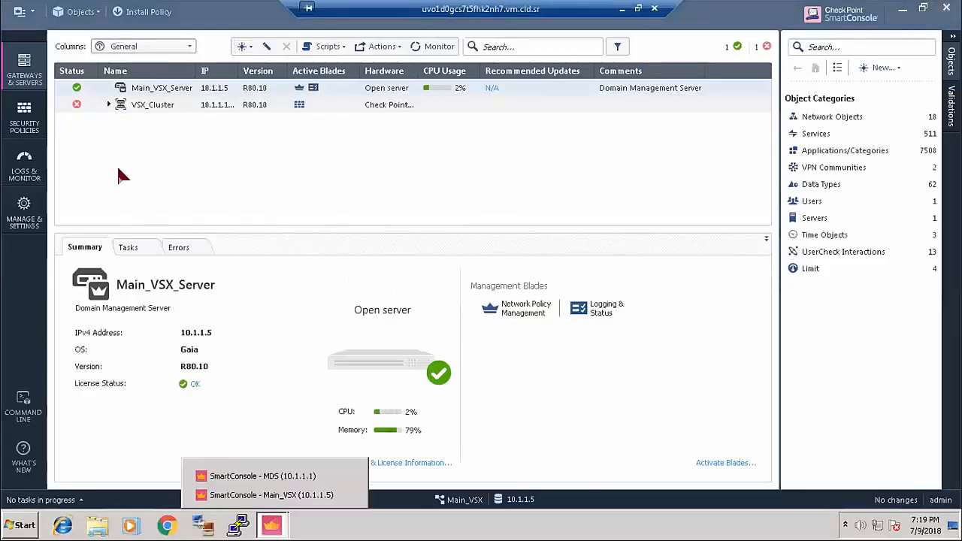
click(109, 104)
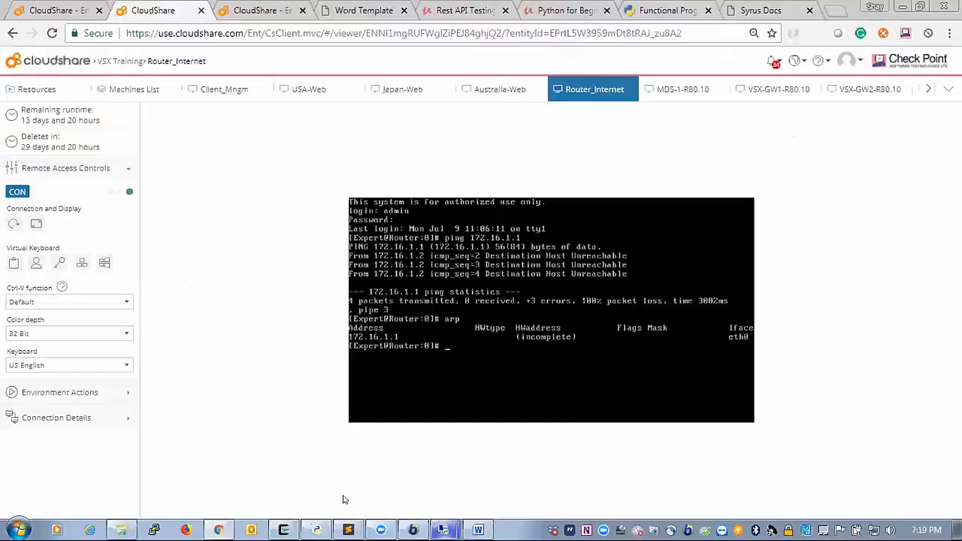
click(452, 531)
click(402, 502)
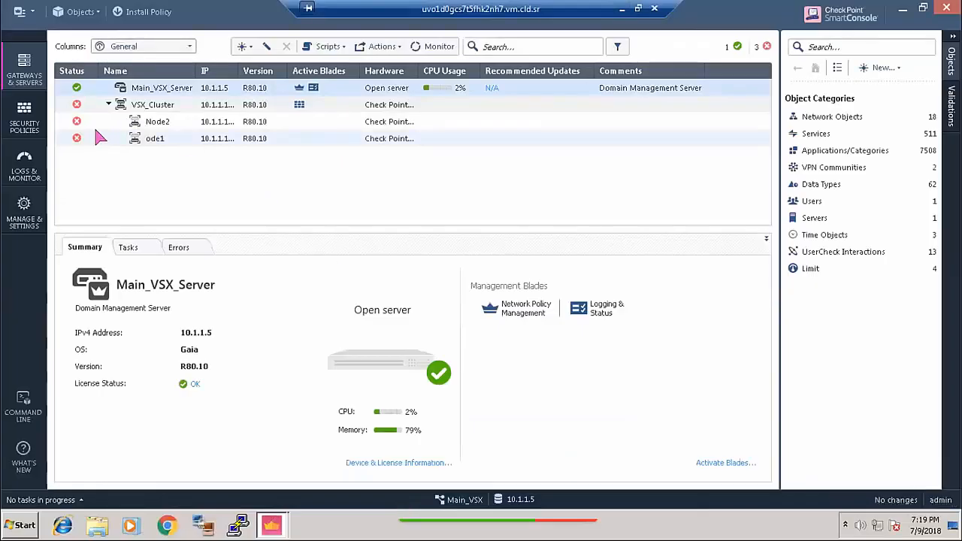
click(622, 9)
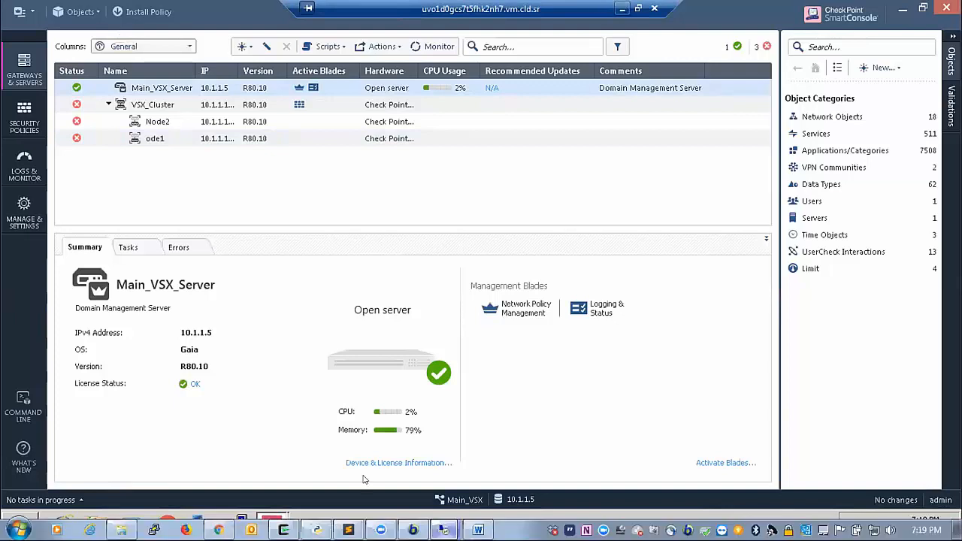
click(444, 531)
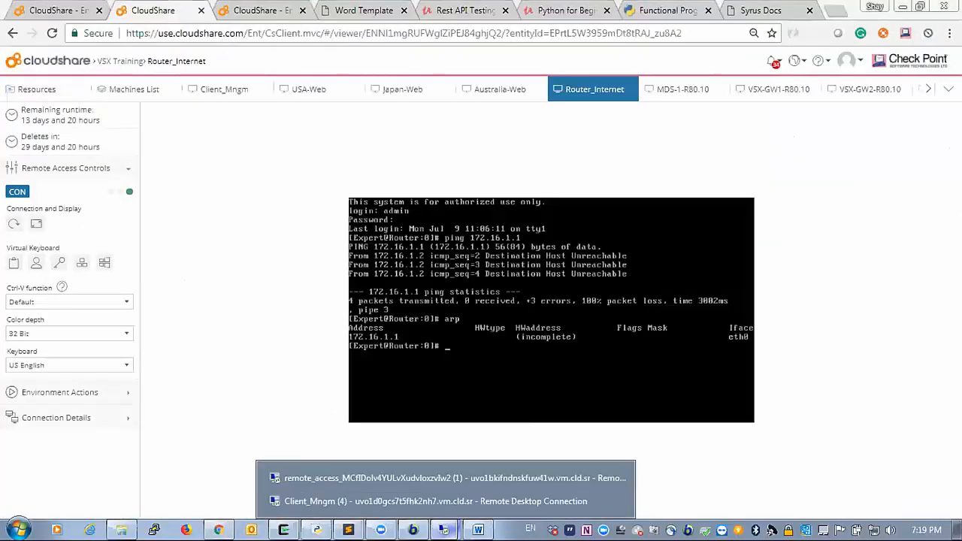
- Move Ext_VR's 172.16.1.1 interface from eth2 to eth3 and push the update to VSX_Cluster
click(423, 479)
double_click(160, 121)
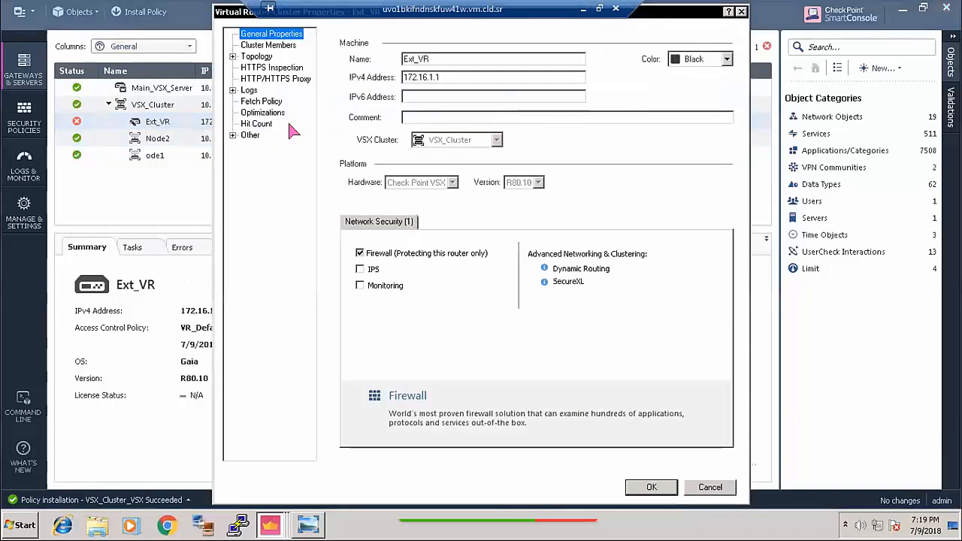
click(256, 56)
double_click(399, 75)
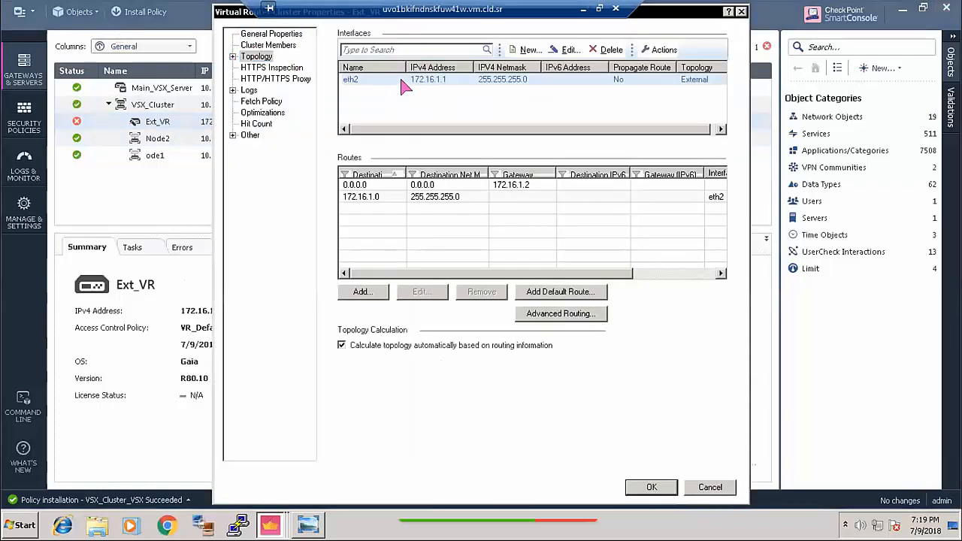
click(481, 77)
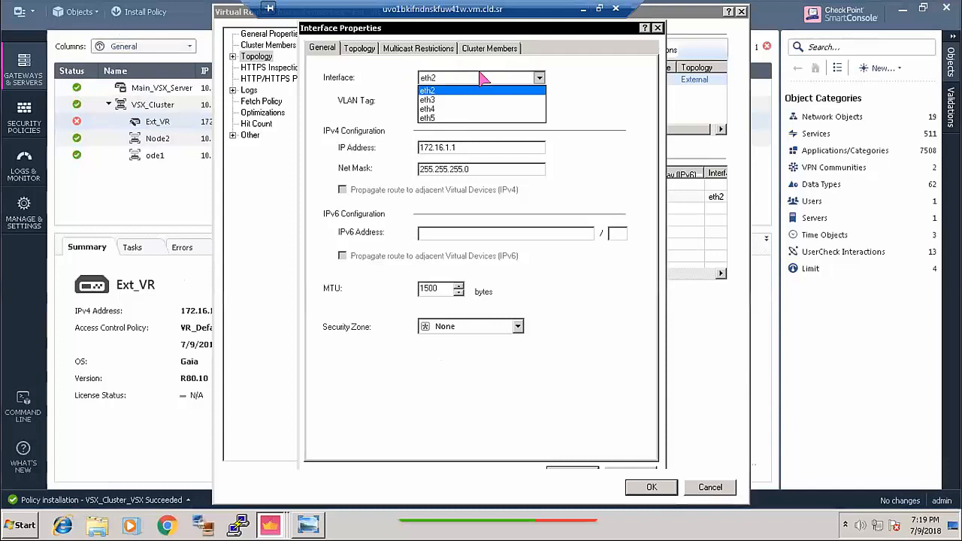
click(437, 91)
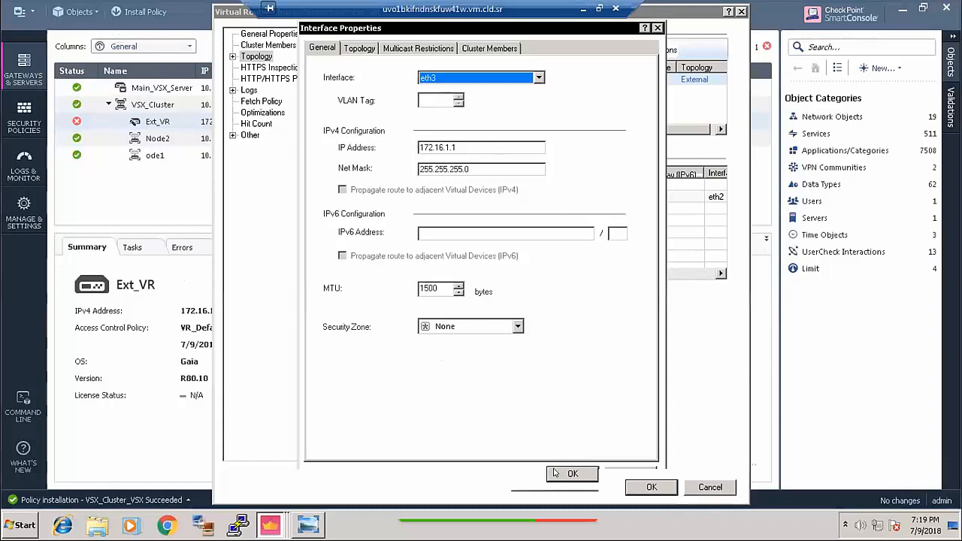
click(556, 473)
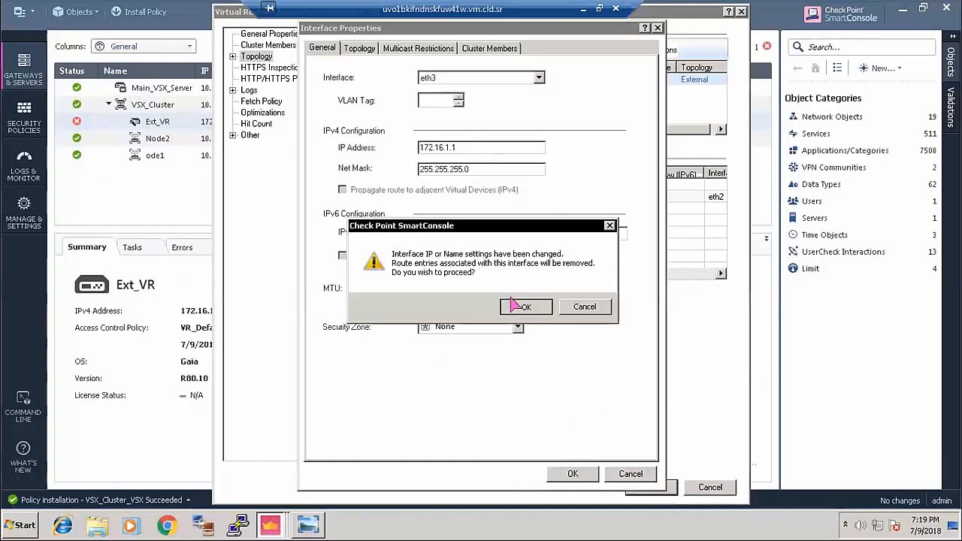
click(517, 304)
click(651, 487)
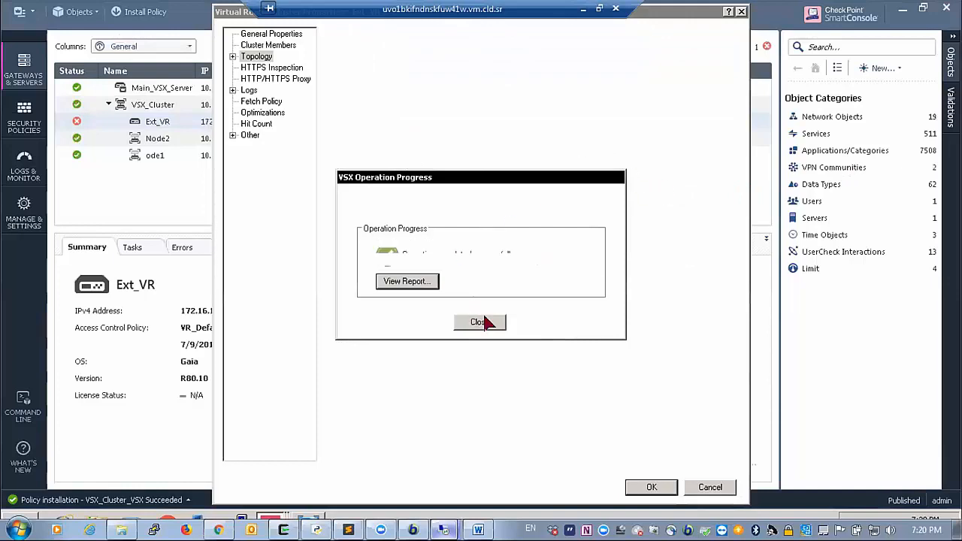
click(479, 322)
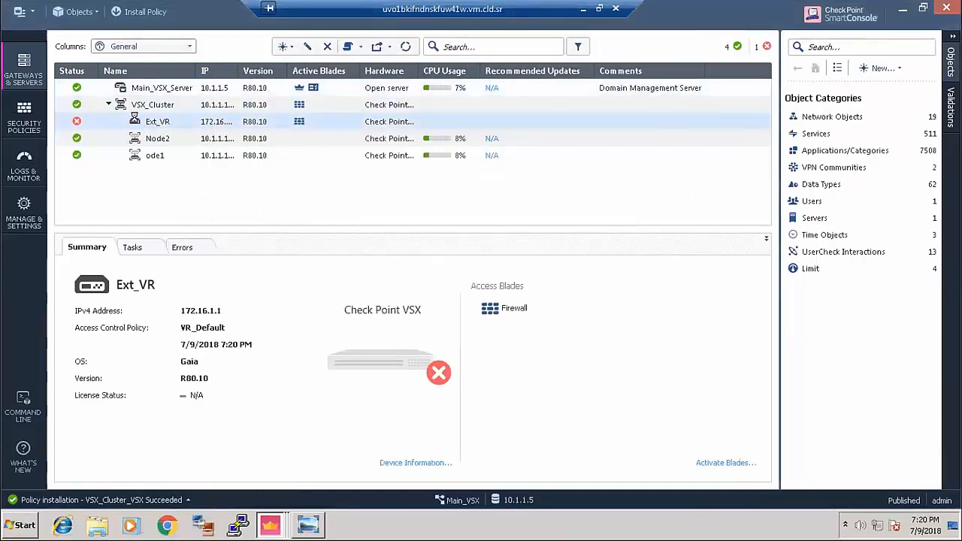
- Switch Ext_VR's 172.16.1.1 interface from eth3 back to eth2 and apply it to VSX_Cluster
click(260, 57)
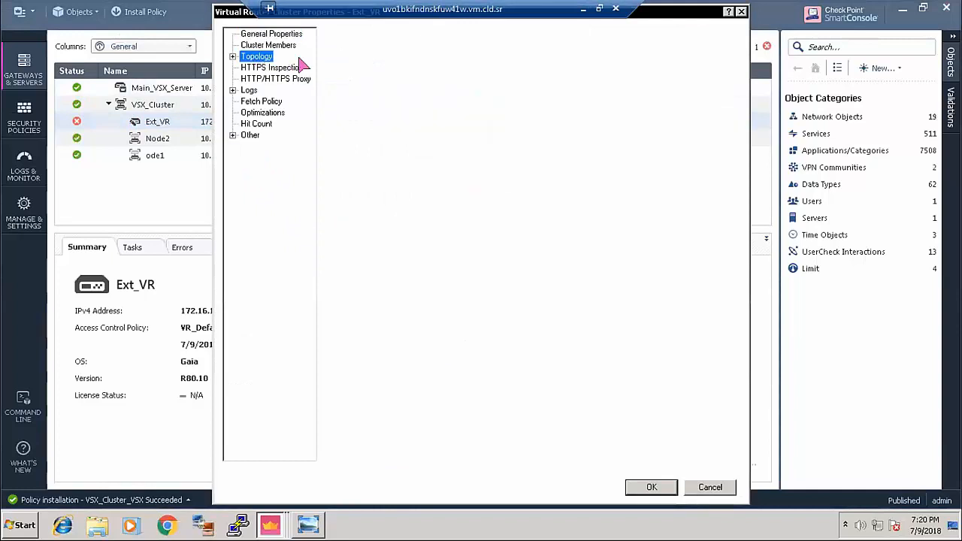
click(423, 79)
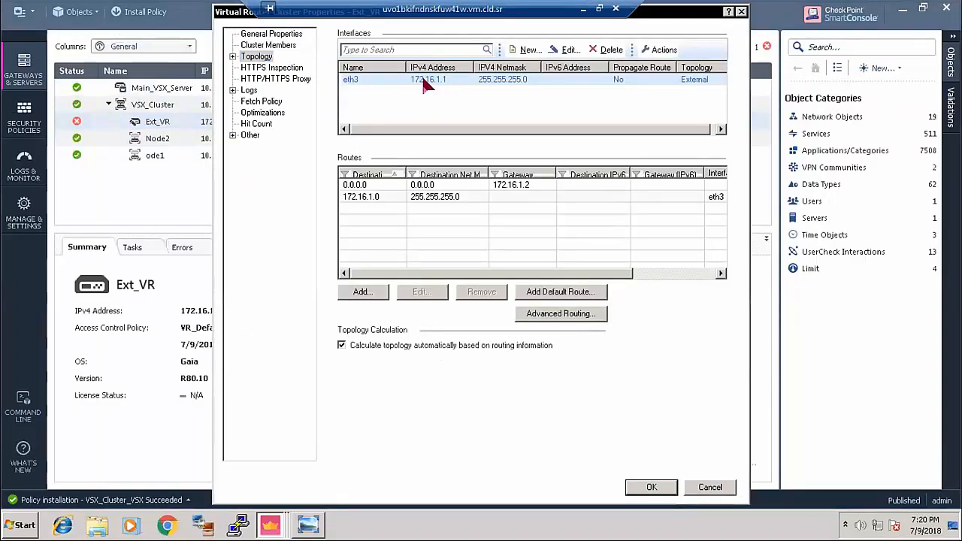
double_click(423, 81)
click(436, 80)
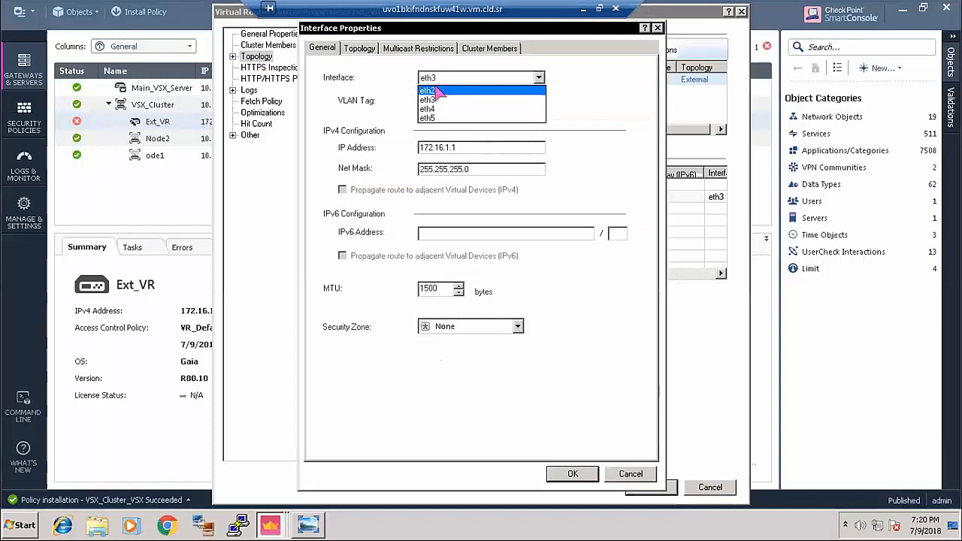
click(438, 90)
click(573, 472)
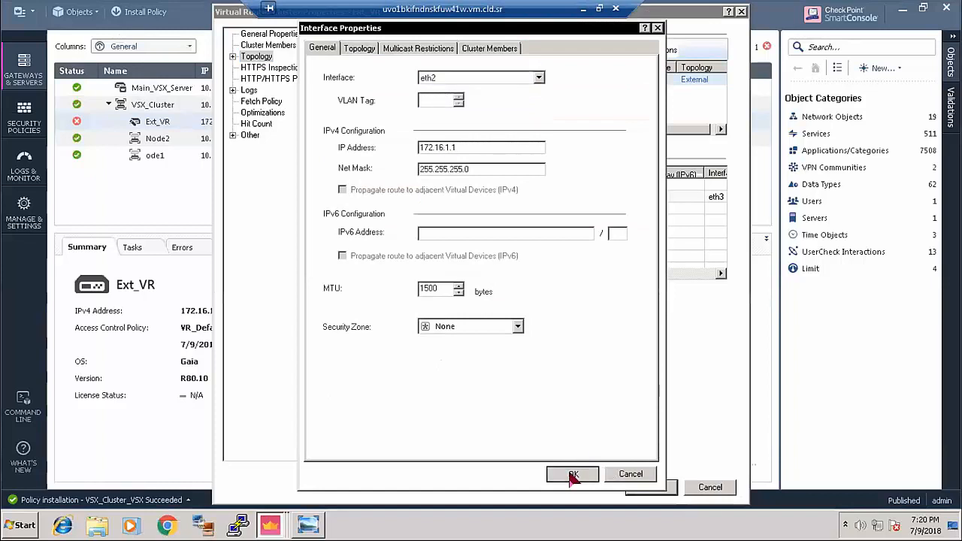
click(524, 310)
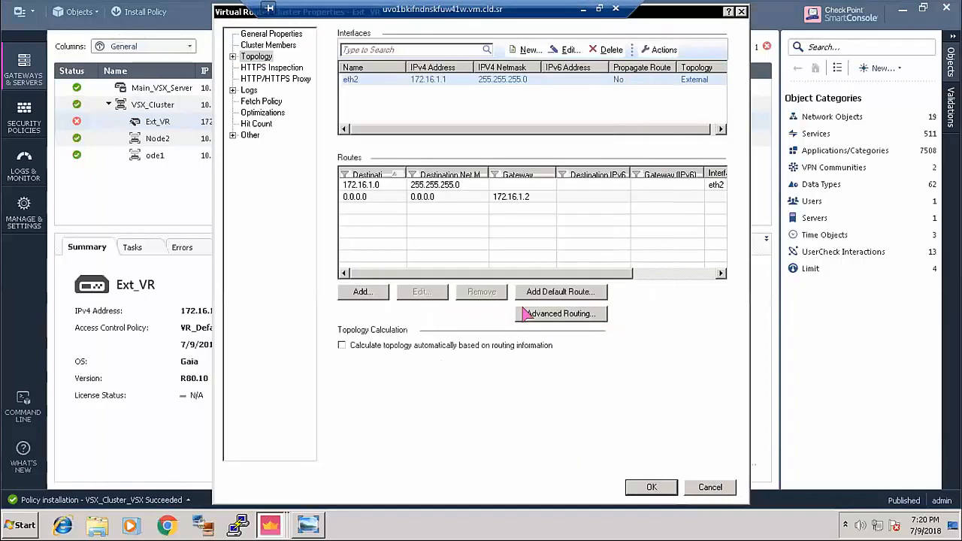
click(650, 487)
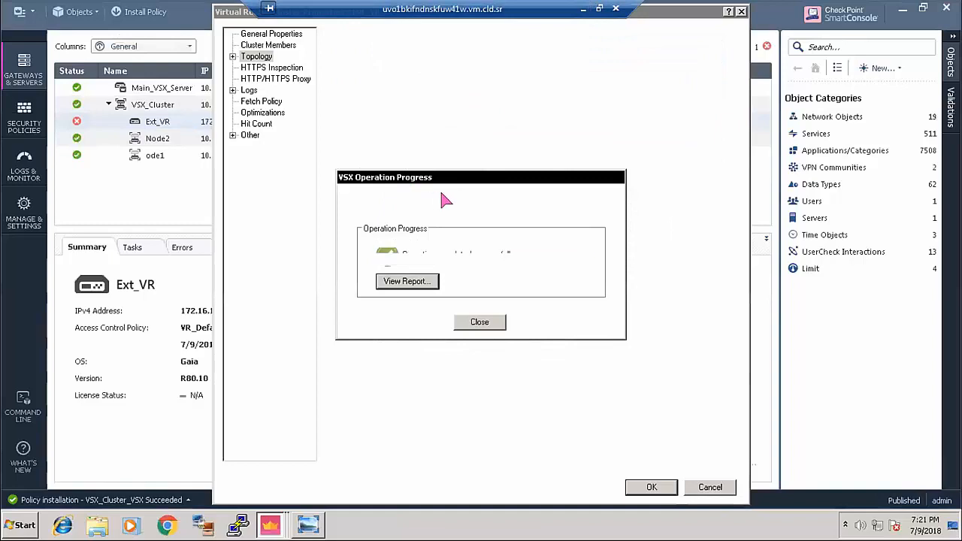
click(484, 324)
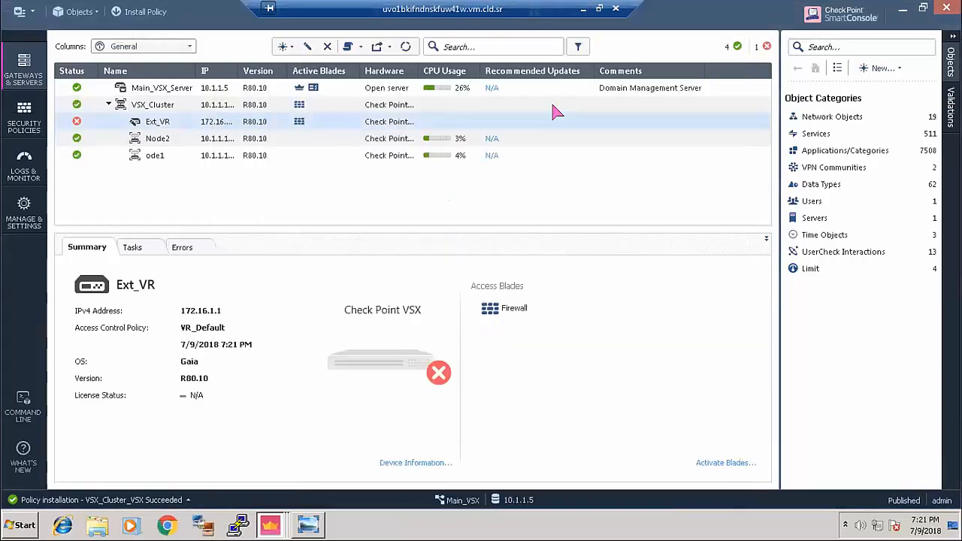
- In the Router_Internet console, re-run the ping to 172.16.1.1, stop it, and re-run arp
click(580, 9)
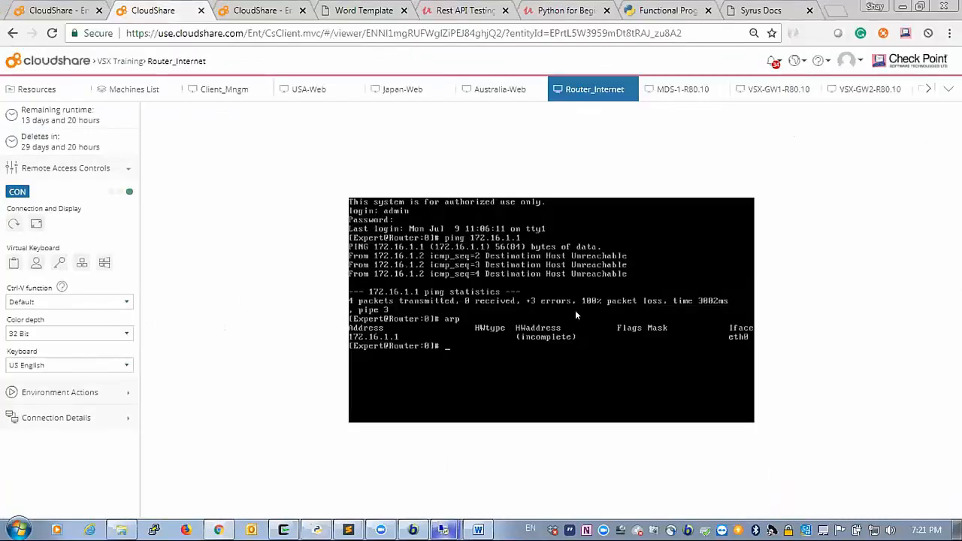
key(Up)
key(Up)
key(Return)
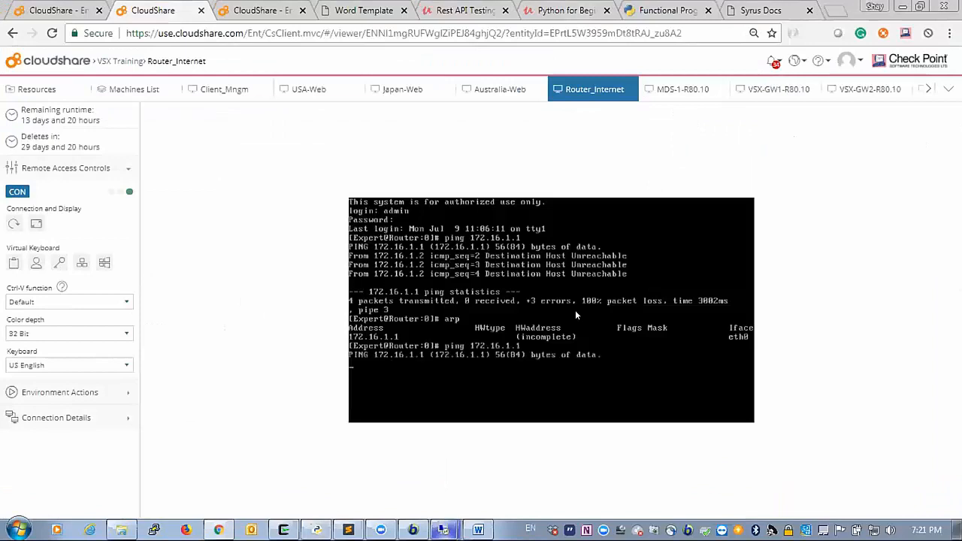
key(ctrl+c)
key(Up)
key(Up)
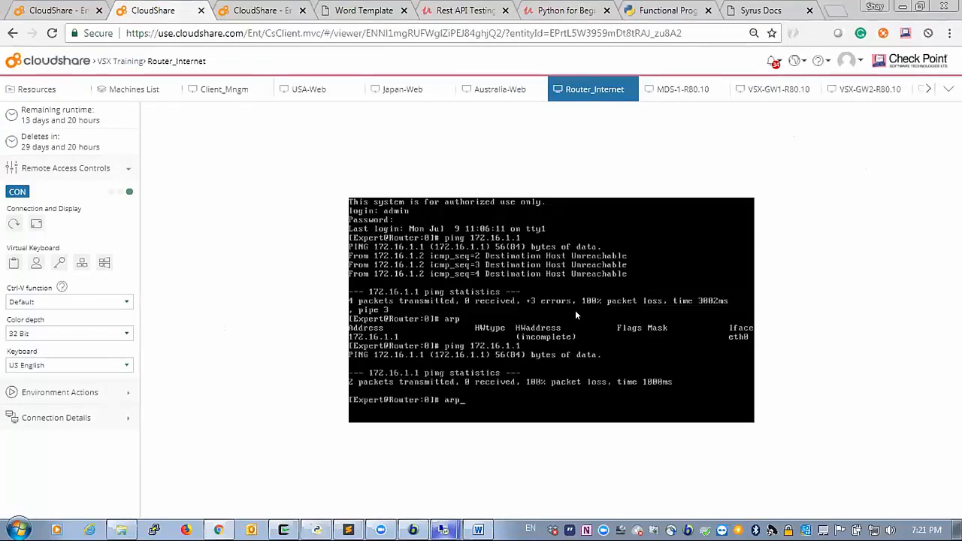
key(Return)
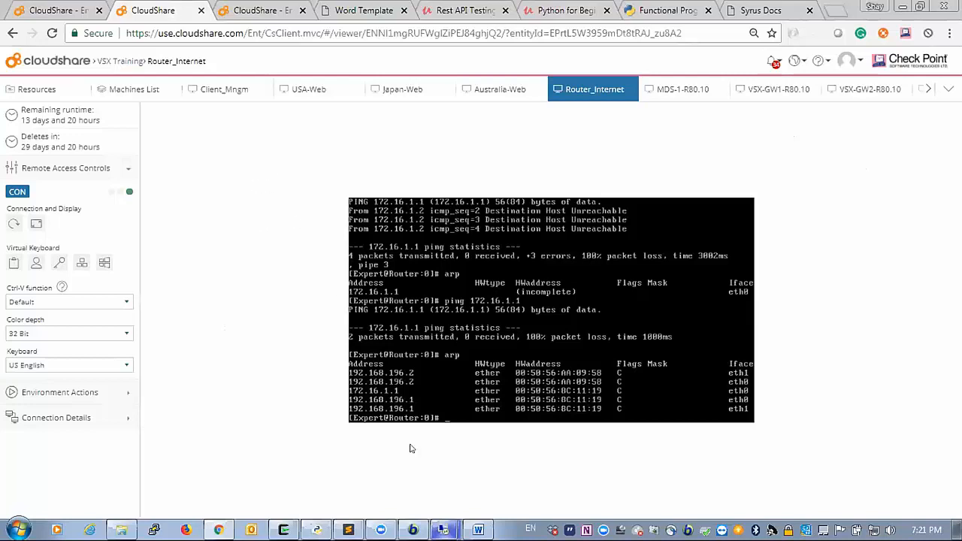
- Restore the Client_Mngm remote desktop and display the VSX_Demo.jpg diagram in Photo Viewer
mouse_move(444, 530)
click(410, 503)
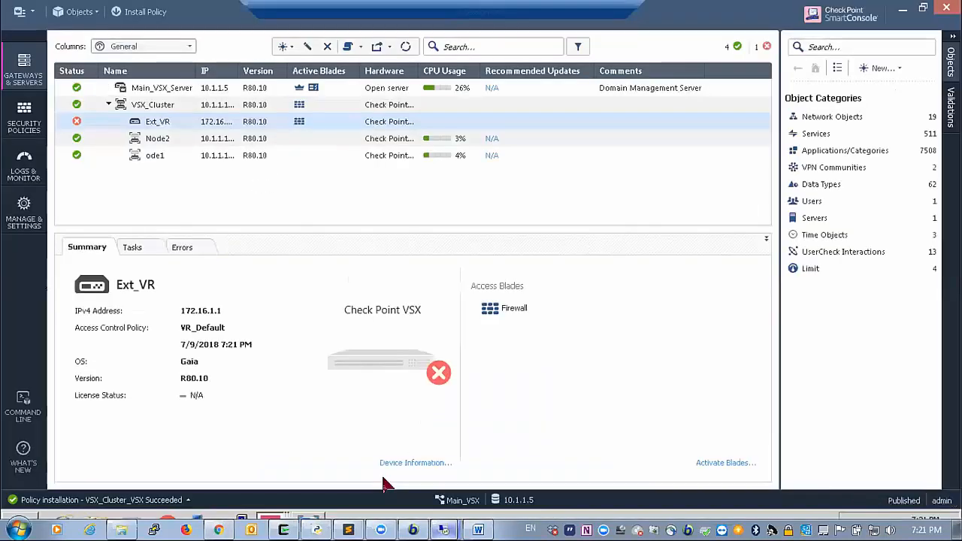
click(310, 526)
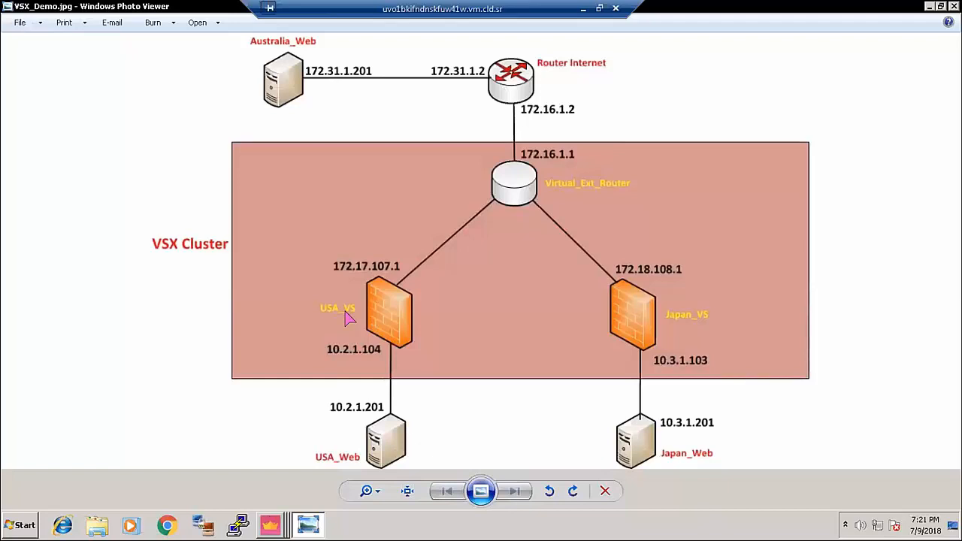
- Check USA_Target's domain actions in the MDS SmartConsole, then return to the USA_Target domain window
click(270, 524)
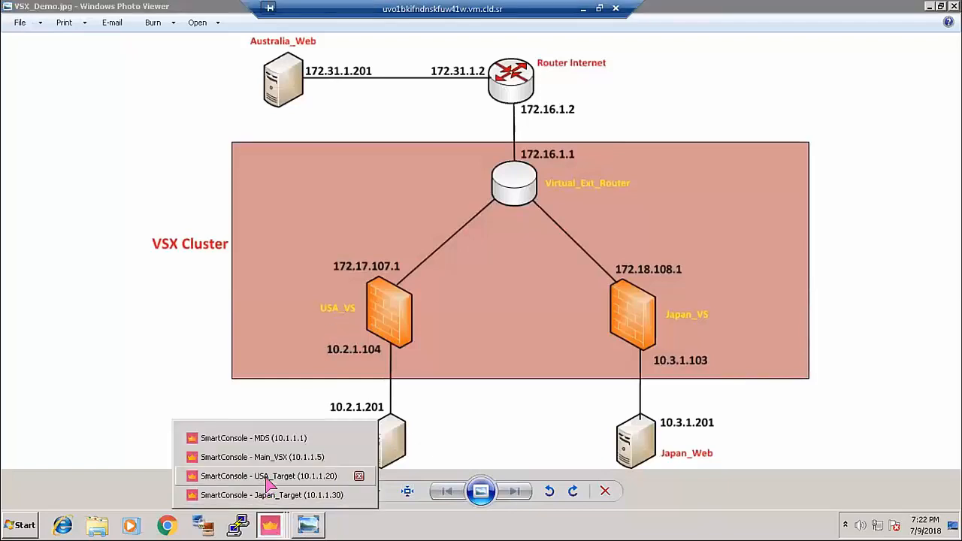
click(269, 480)
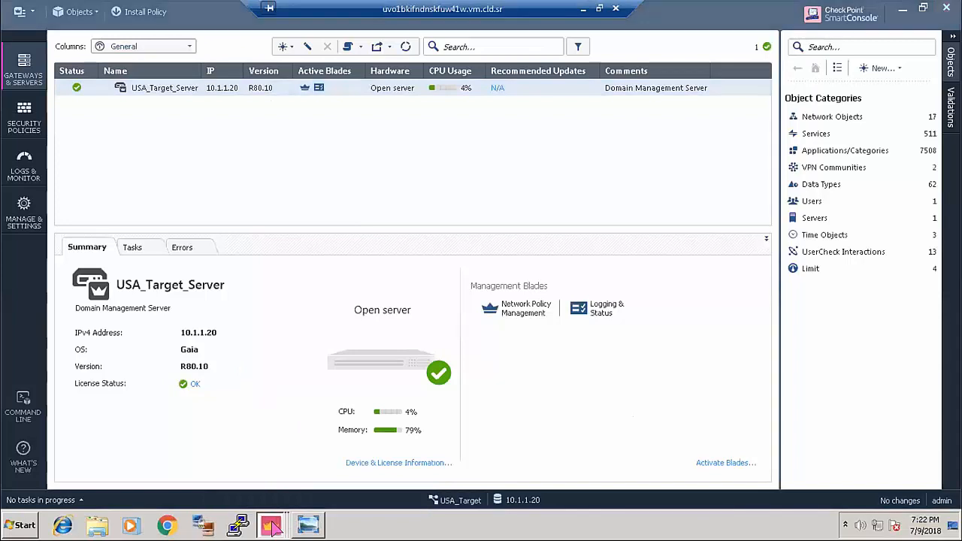
click(270, 524)
click(248, 438)
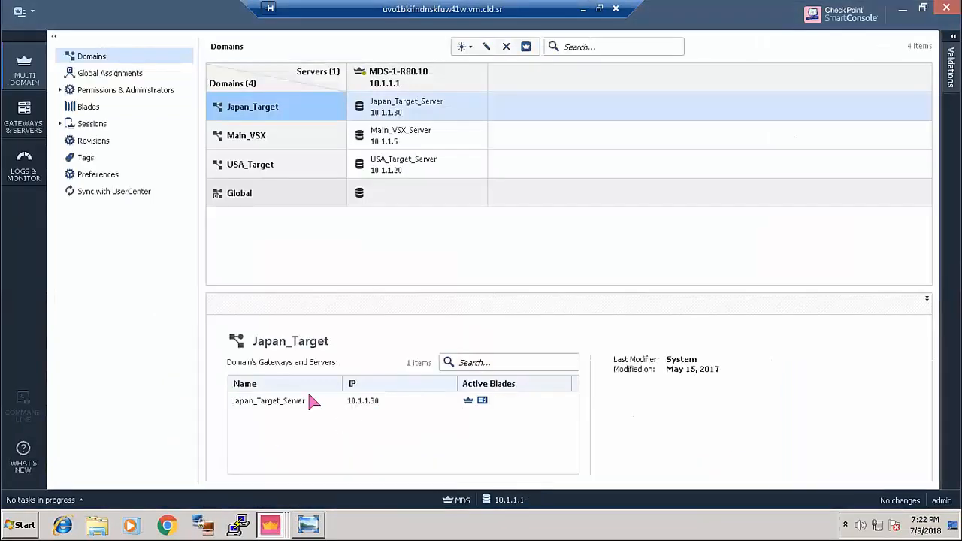
right_click(244, 165)
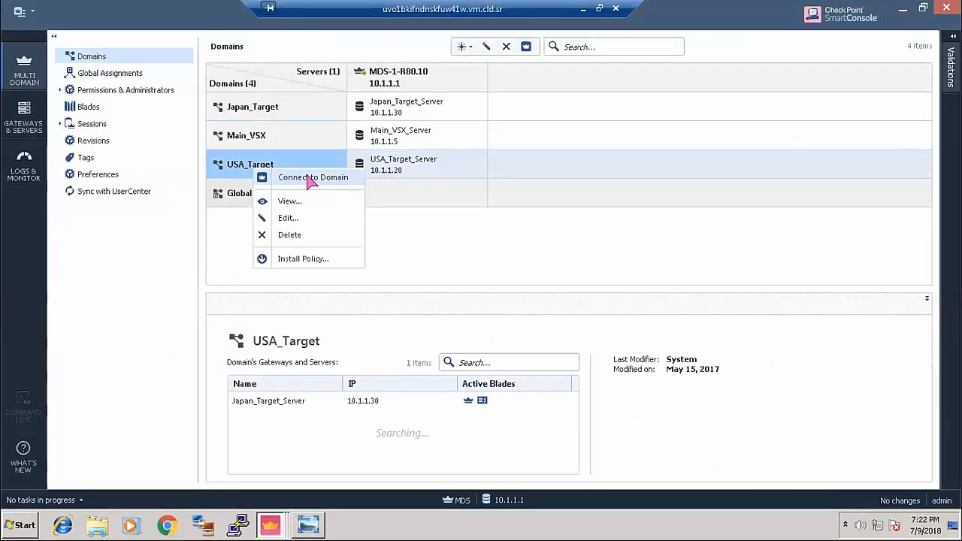
click(271, 524)
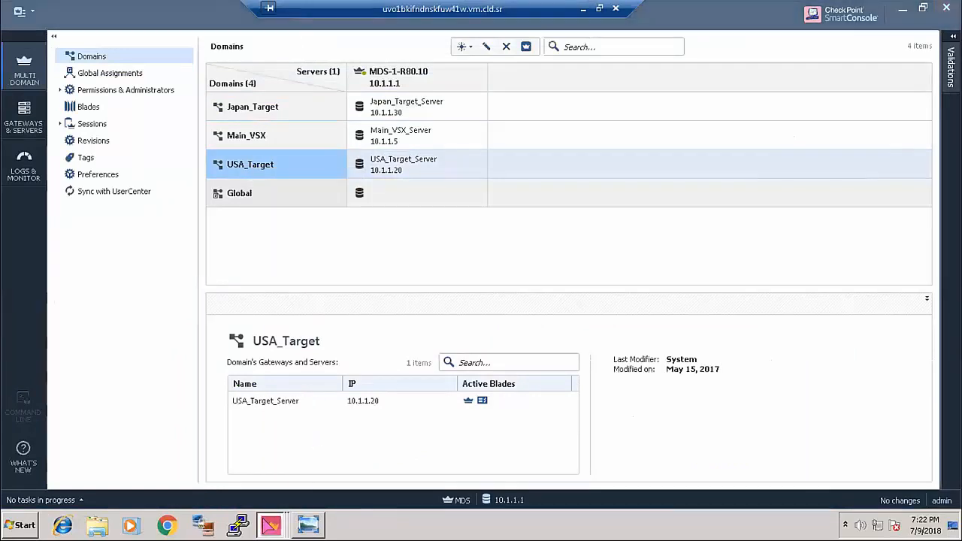
click(264, 477)
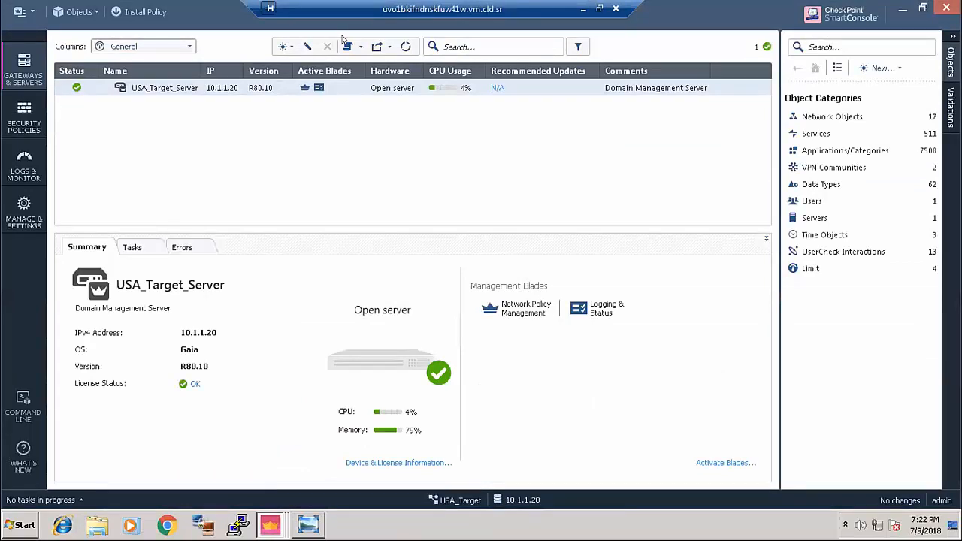
- Start a new virtual system named USA_VS hosted on VSX_Cluster, then consult the VSX_Demo diagram
click(284, 47)
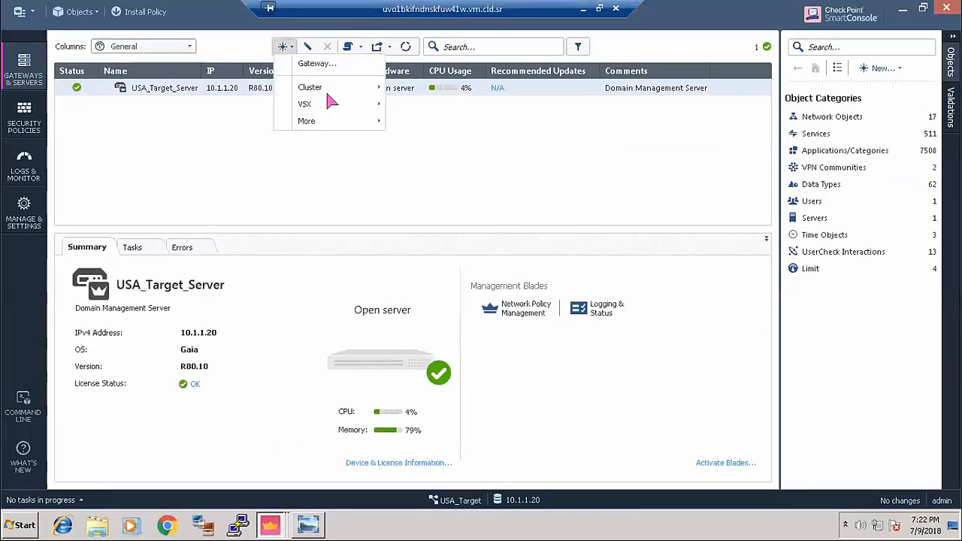
mouse_move(325, 104)
click(447, 149)
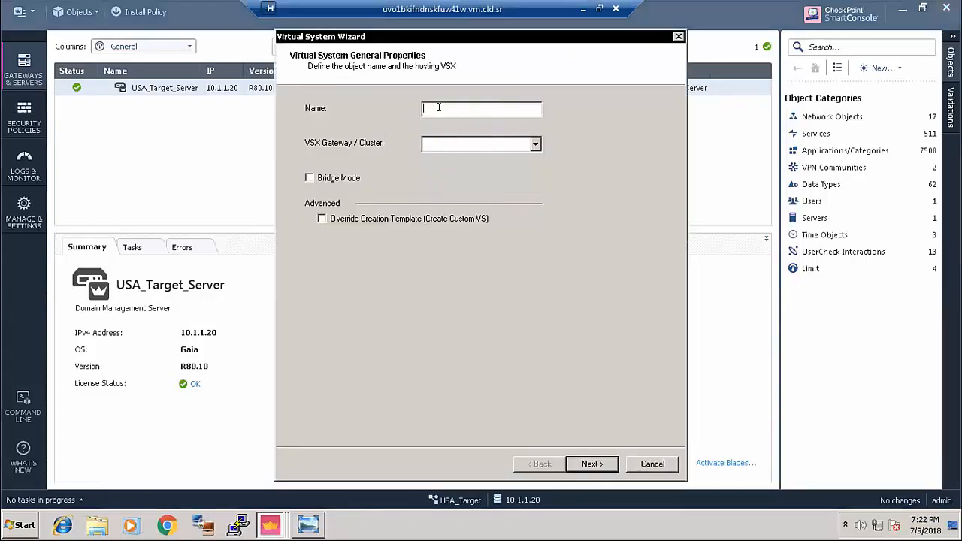
text(USA_VS)
click(534, 144)
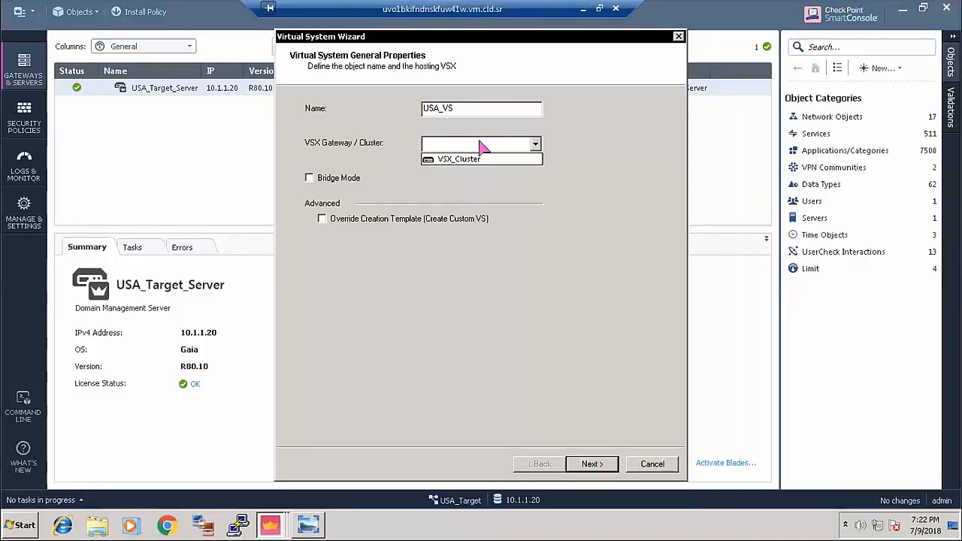
click(485, 160)
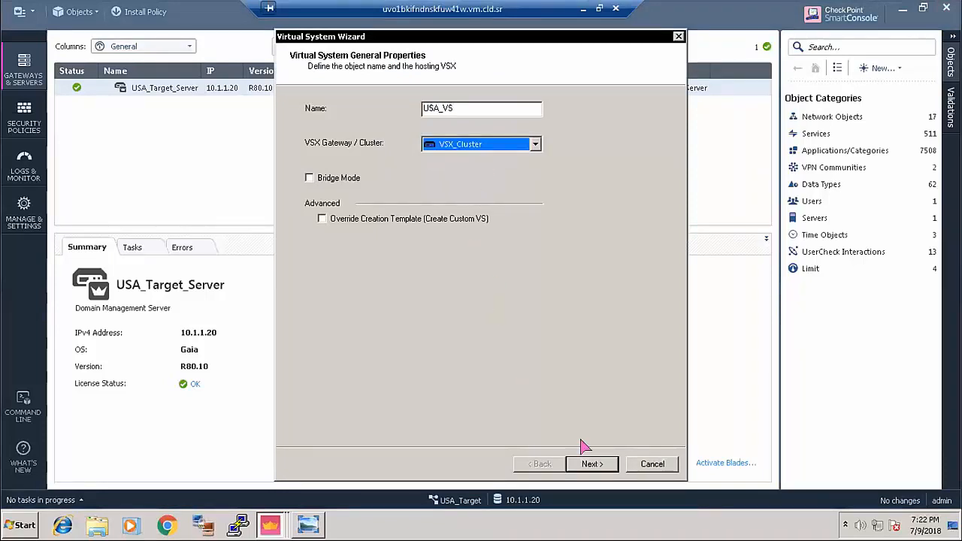
click(591, 464)
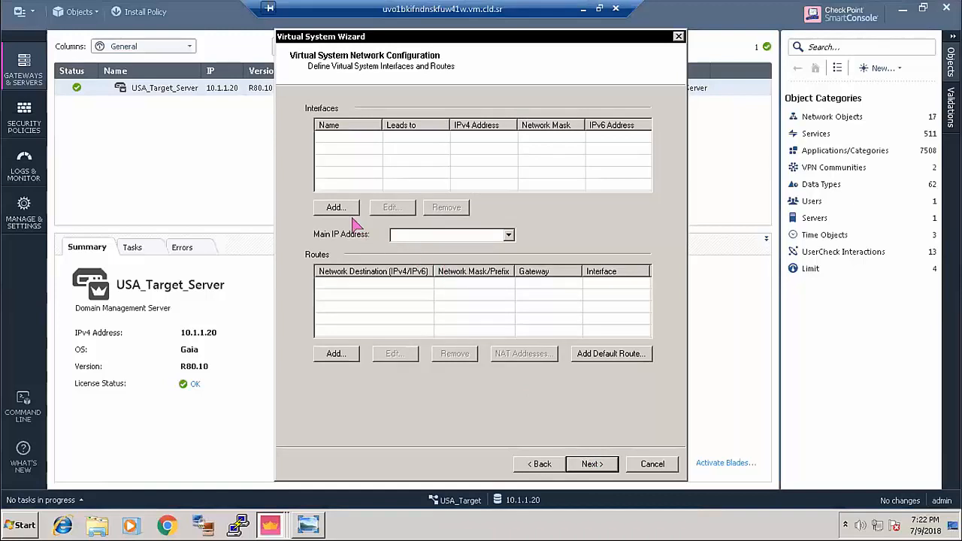
click(308, 524)
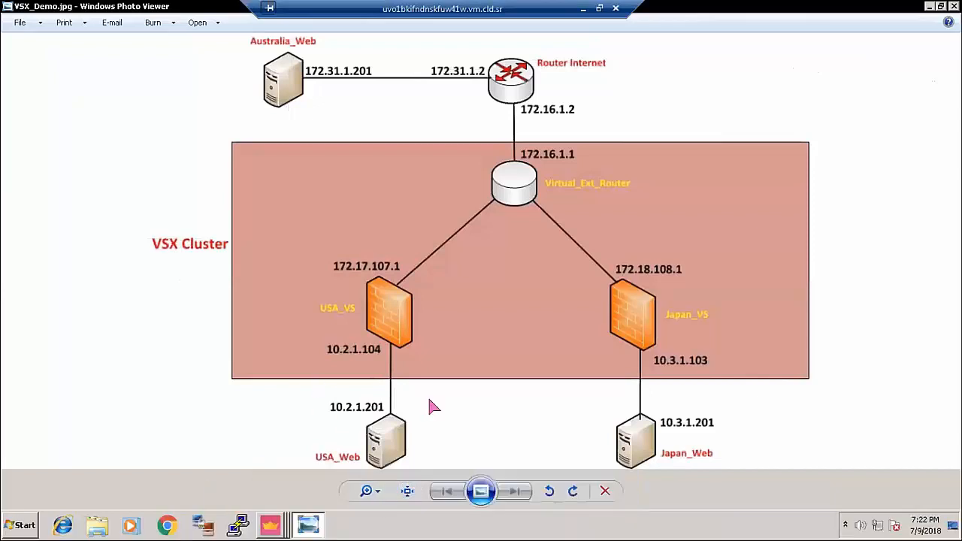
- Give USA_VS a regular eth3 interface at 10.2.1.104/255.255.255.0 with route propagation enabled
mouse_move(255, 517)
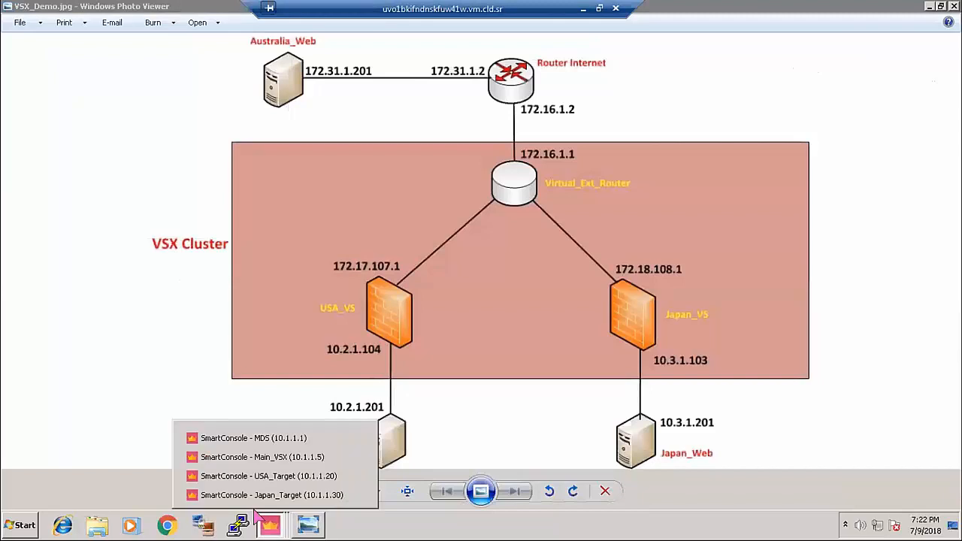
click(304, 478)
click(334, 208)
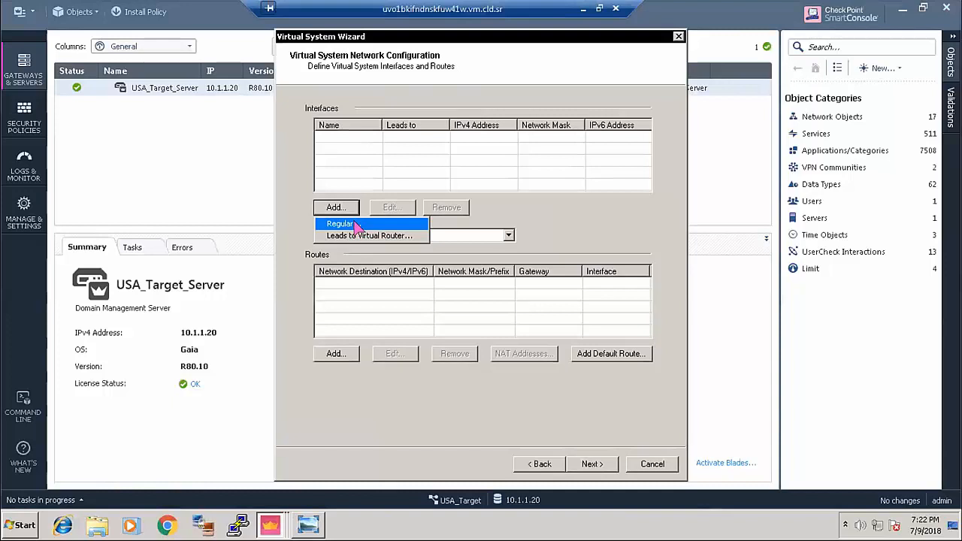
click(353, 225)
click(485, 154)
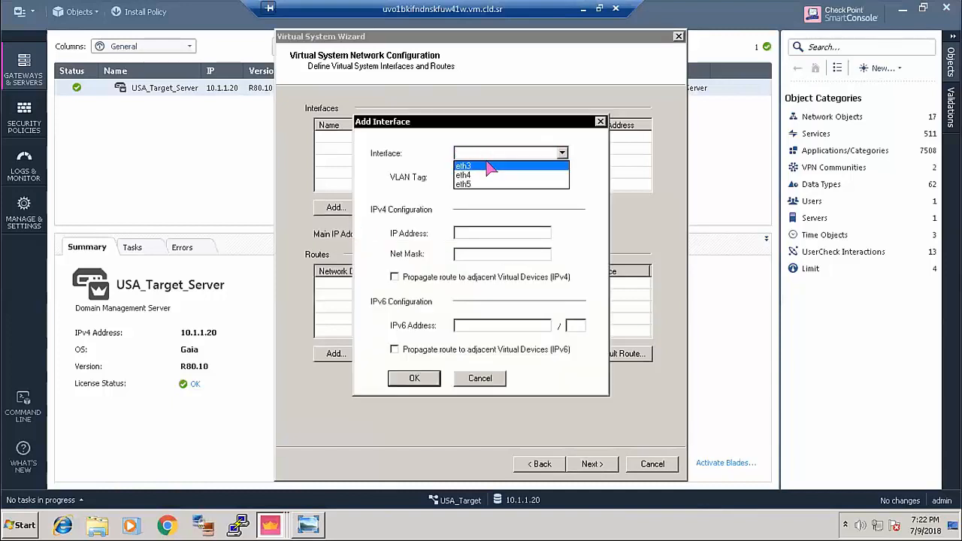
click(490, 172)
click(478, 229)
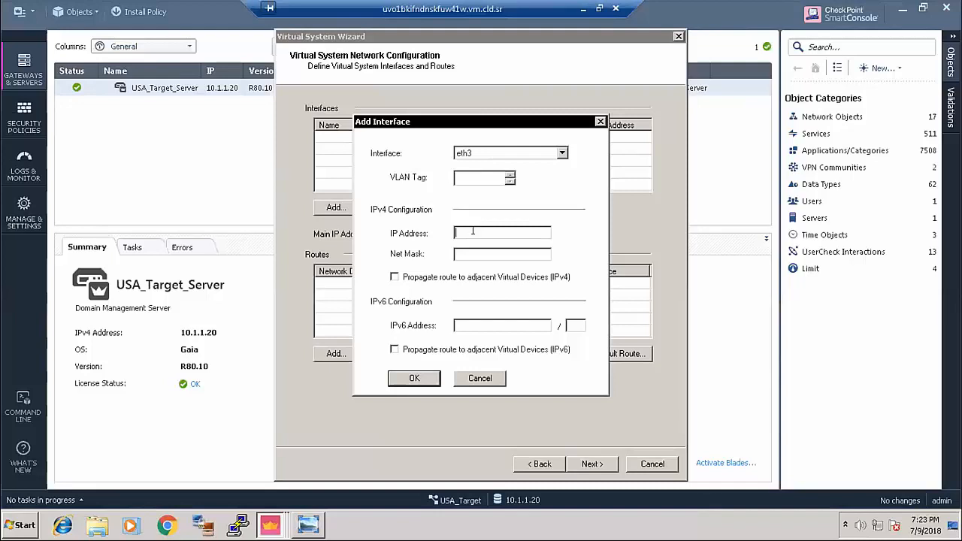
text(10.2.1.104)
key(Tab)
text(255.255.255.0)
click(394, 276)
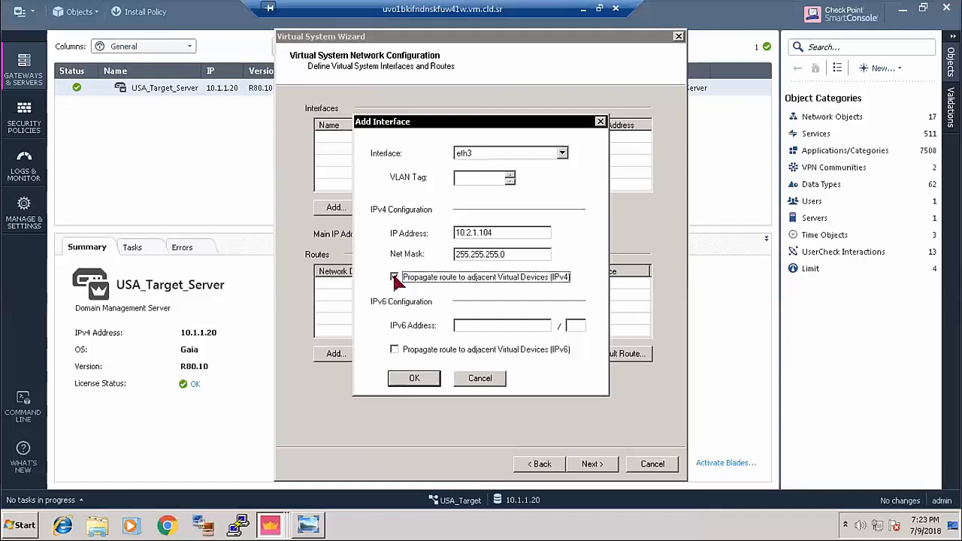
click(415, 380)
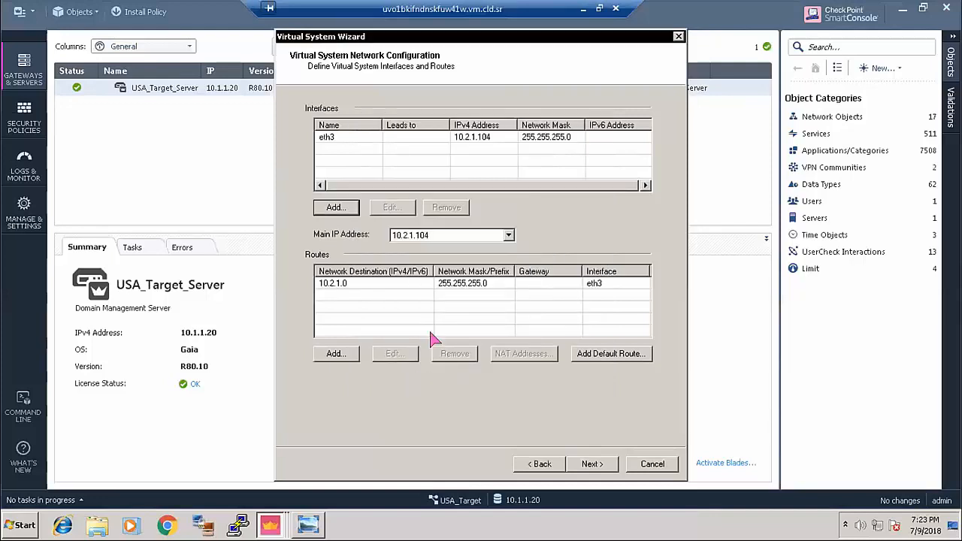
- Add a USA_VS interface leading to virtual router Ext_VR with IP 172.17.107.1
click(342, 210)
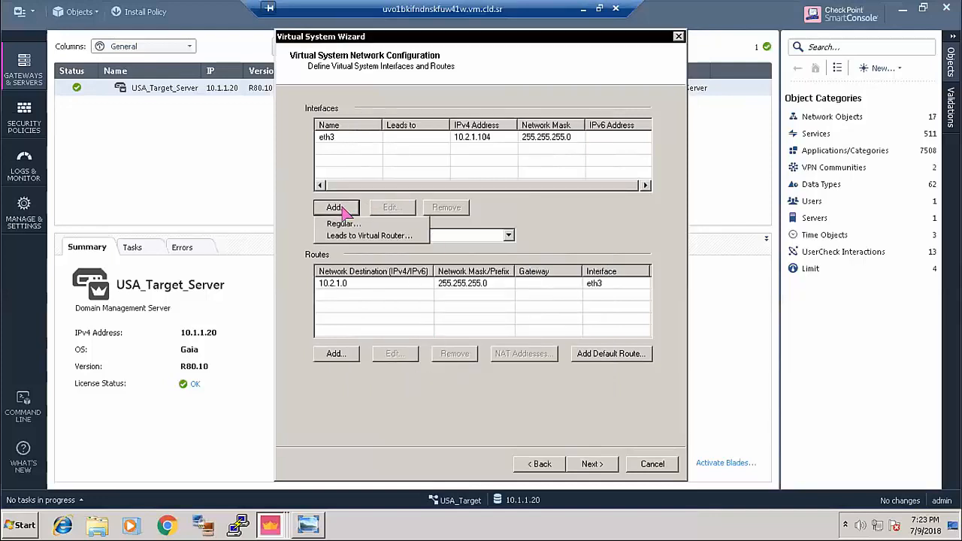
click(390, 235)
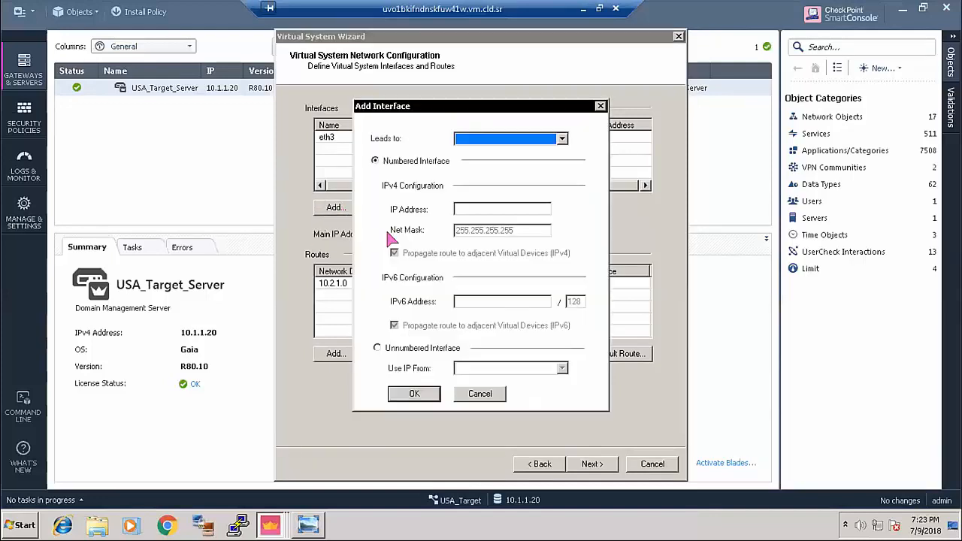
click(498, 137)
click(483, 152)
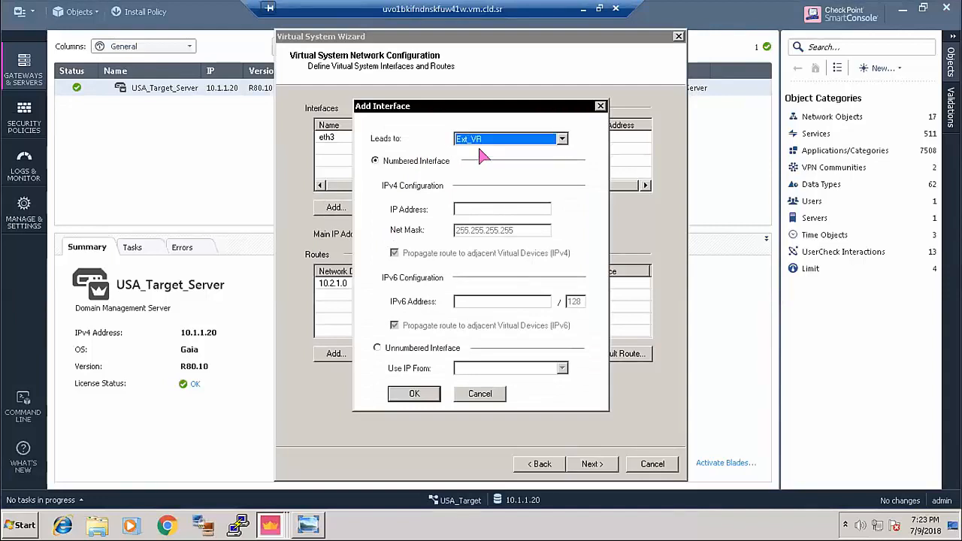
click(305, 525)
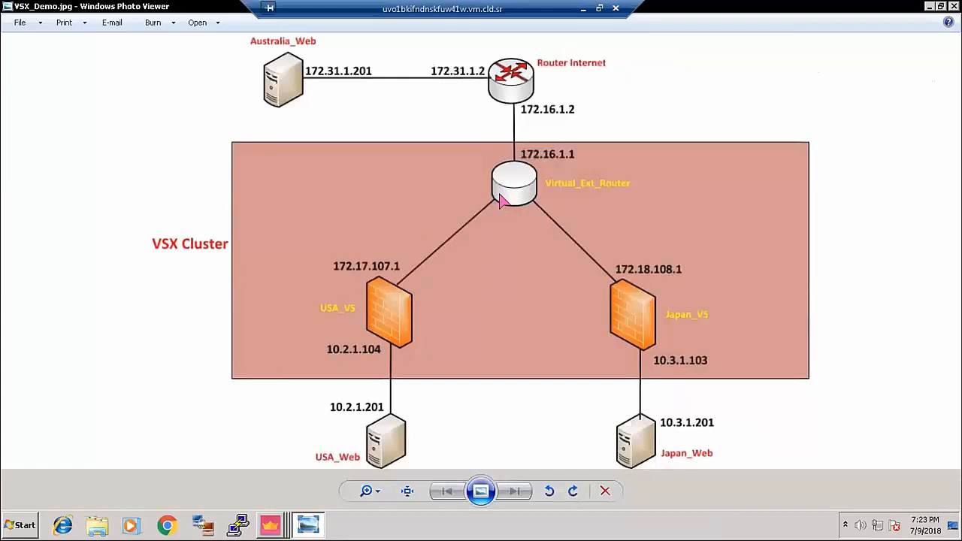
mouse_move(266, 526)
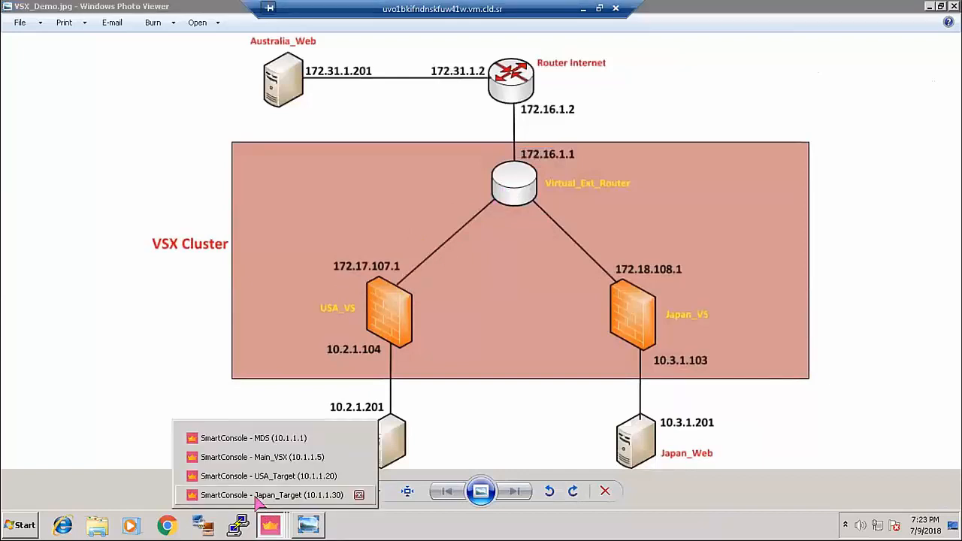
click(288, 457)
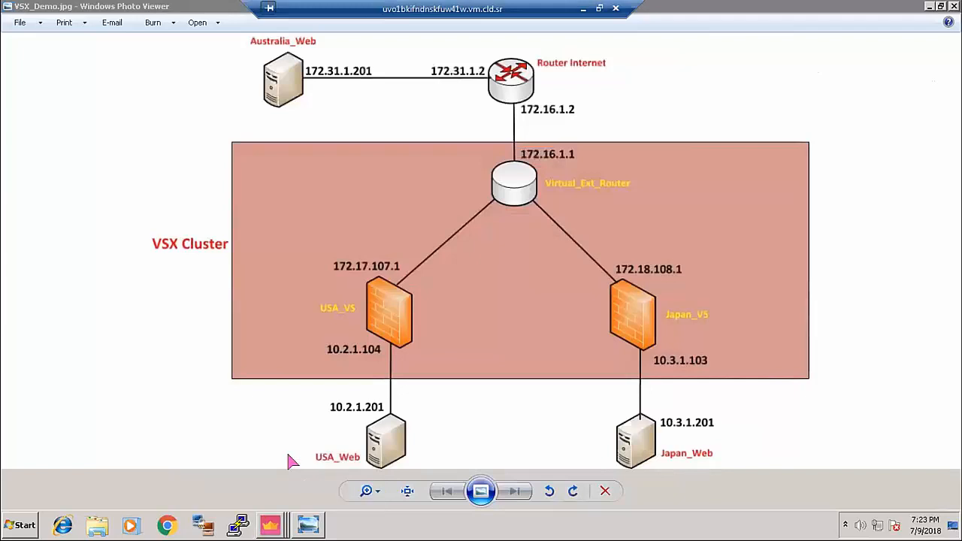
click(273, 526)
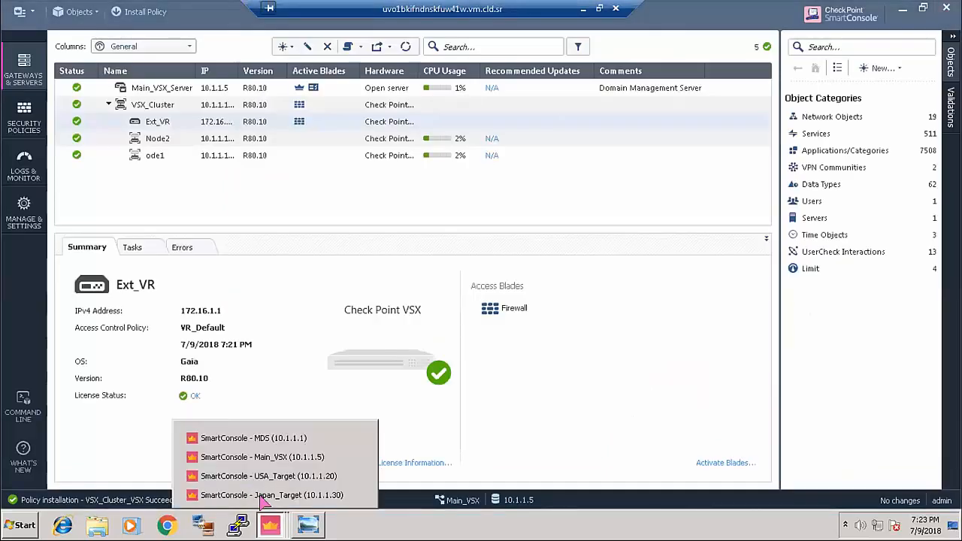
click(263, 475)
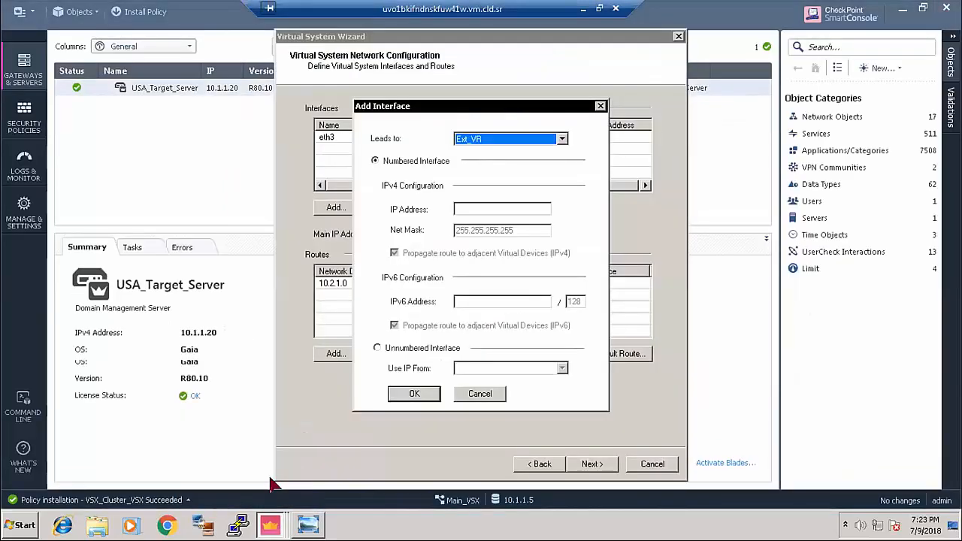
click(468, 205)
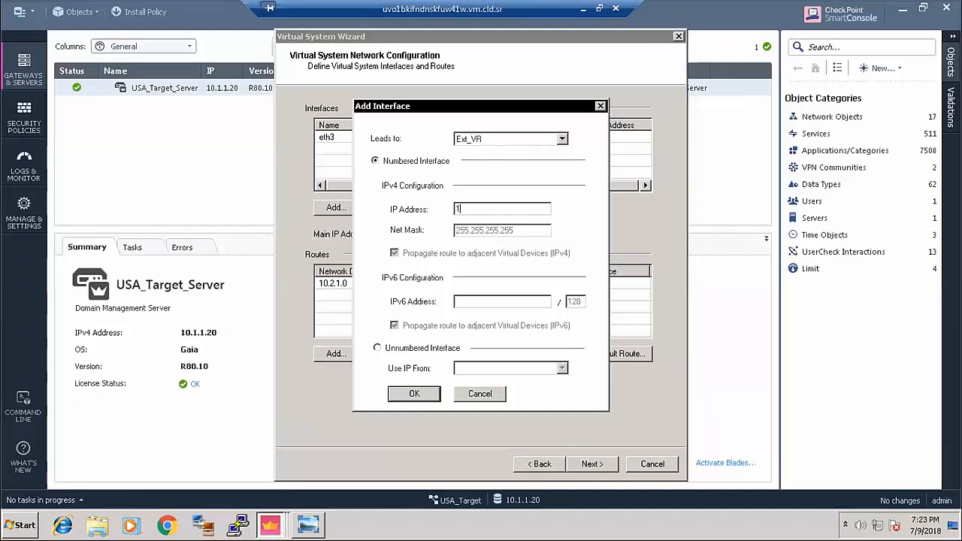
text(172.17.107.1)
click(414, 392)
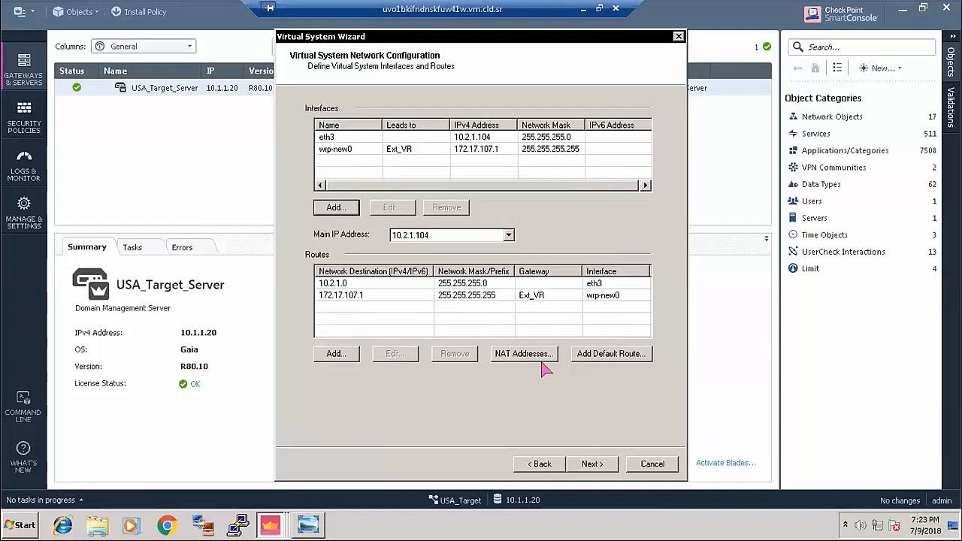
- Add a 0.0.0.0 default route through virtual router Ext_VR and advance the wizard
click(611, 360)
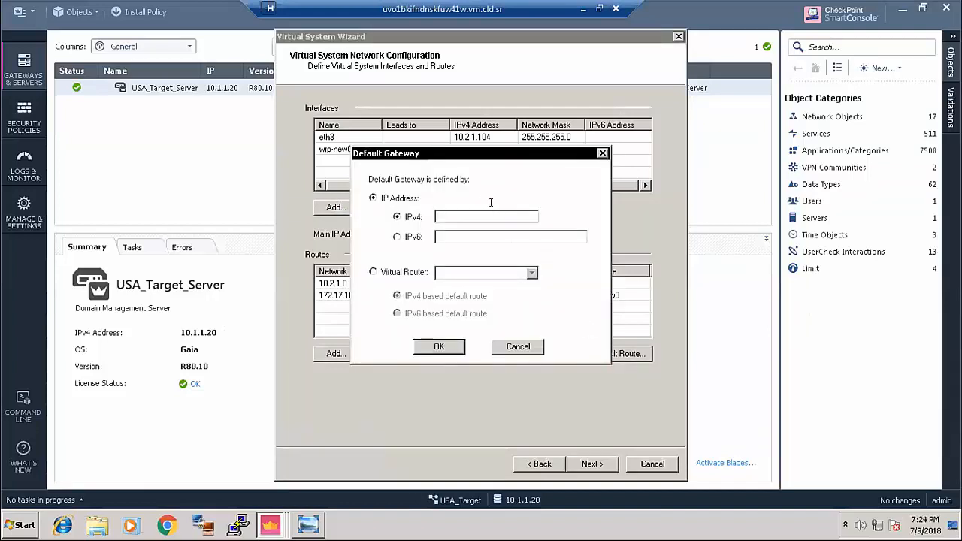
click(373, 272)
click(514, 273)
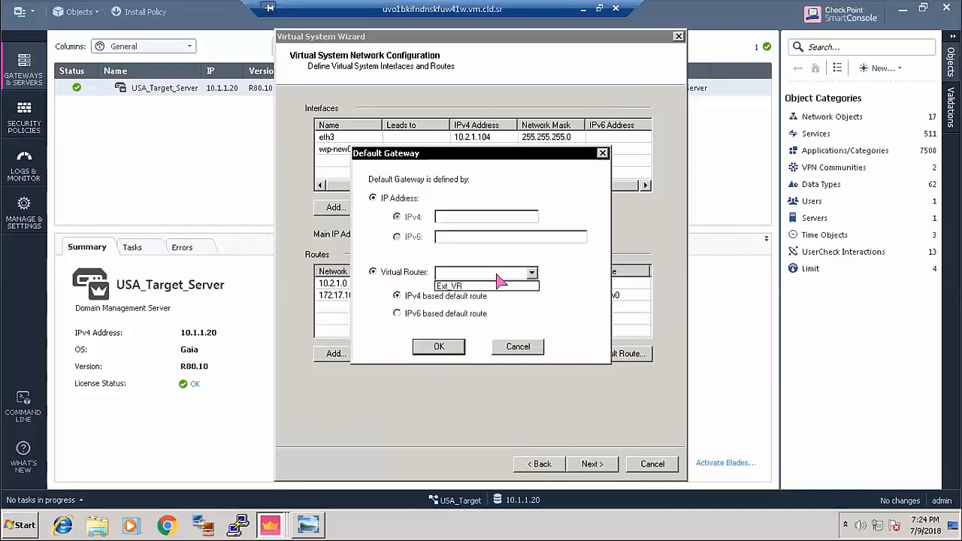
click(481, 286)
click(438, 348)
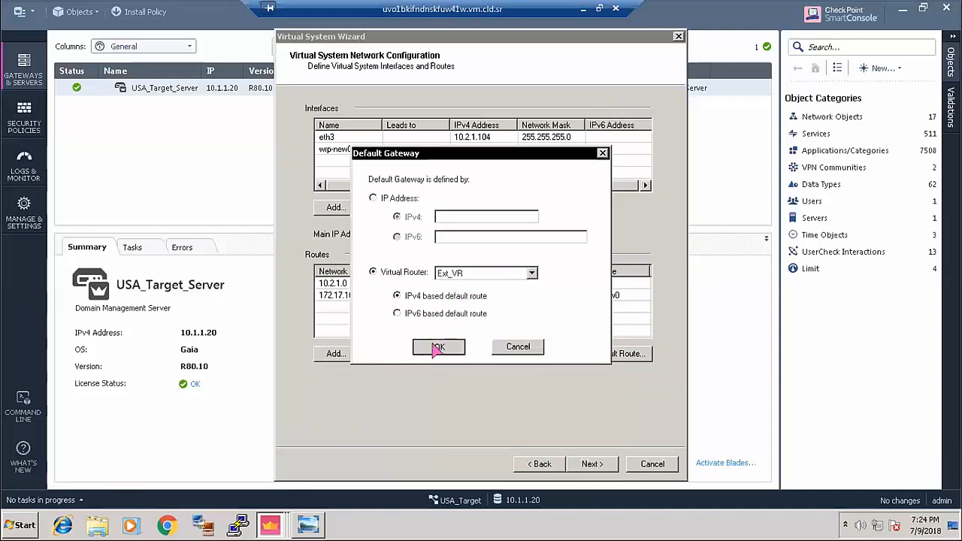
click(590, 463)
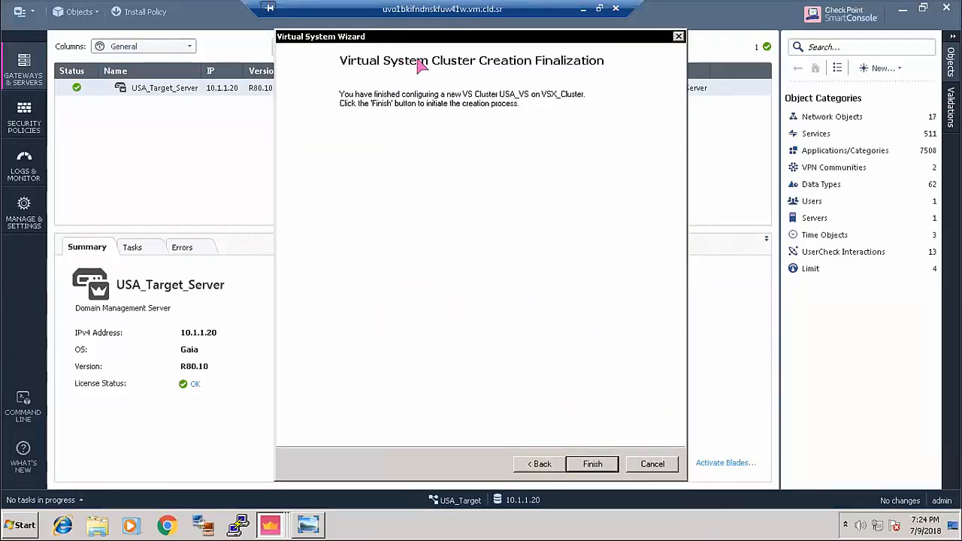
- Finish the wizard to begin creating USA_VS on VSX_Cluster, then review the VSX_Demo diagram
drag(460, 38, 396, 41)
click(538, 462)
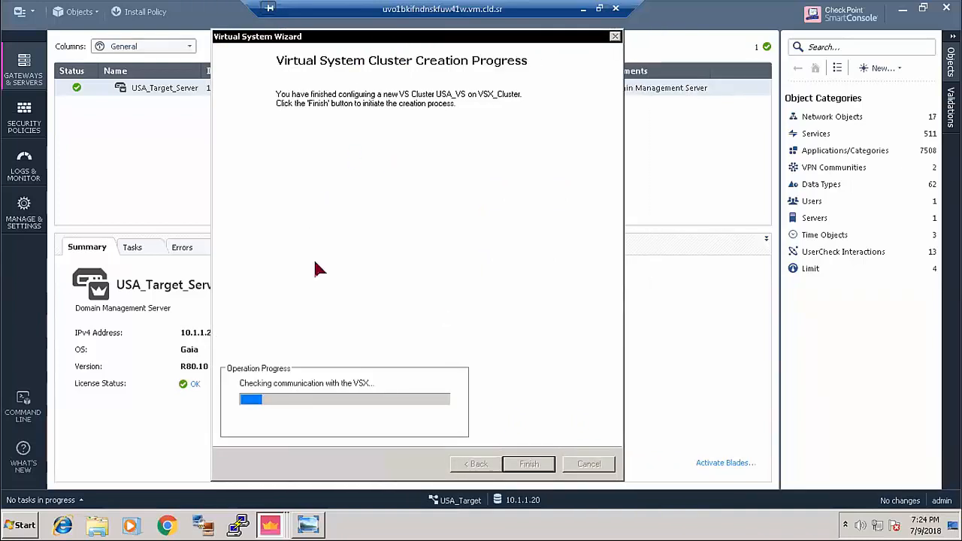
click(314, 525)
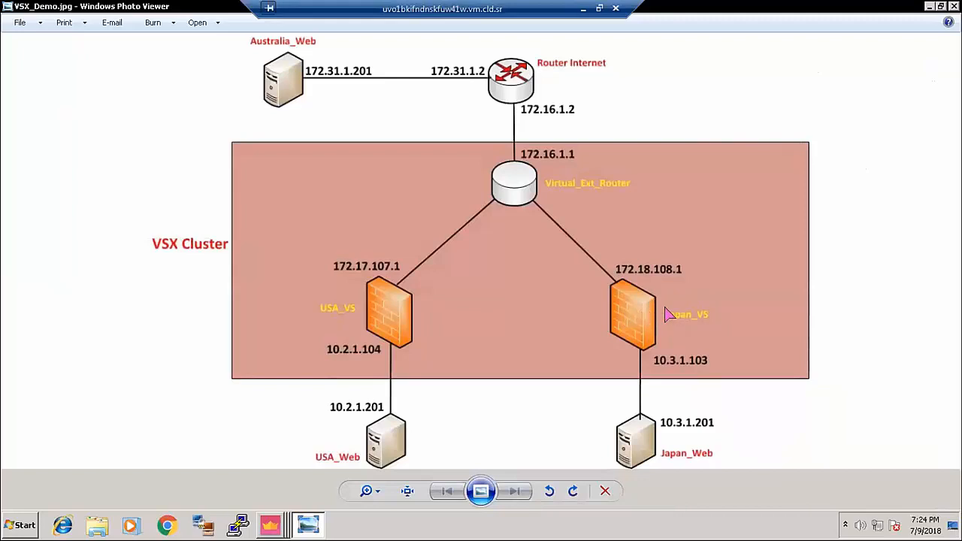
click(265, 526)
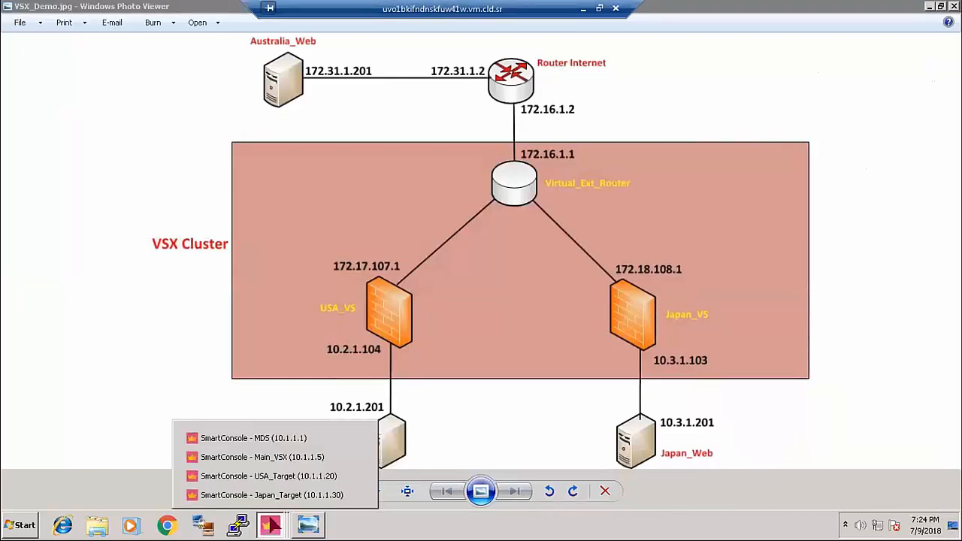
- In Japan_Target's SmartConsole, start a new virtual system named Japn_VS hosted on VSX_Cluster
click(278, 495)
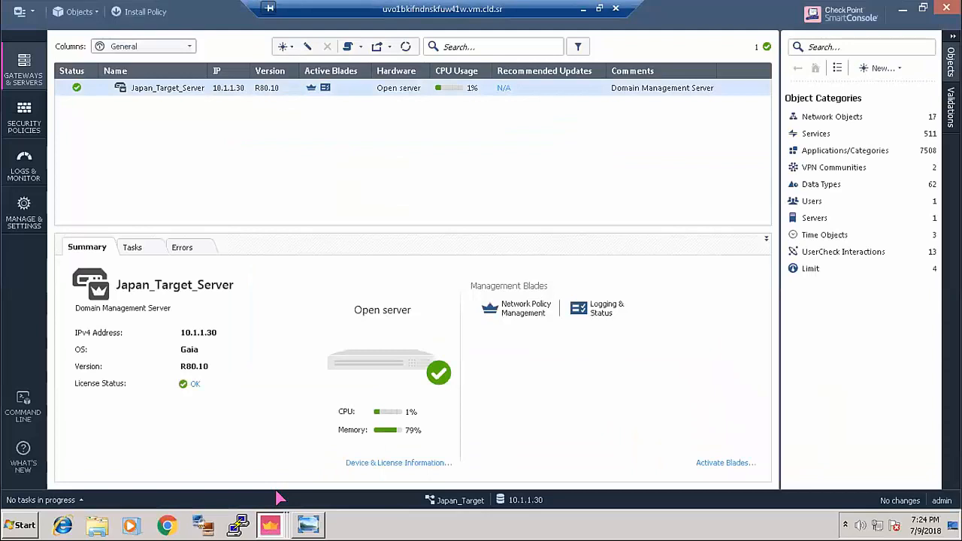
click(283, 46)
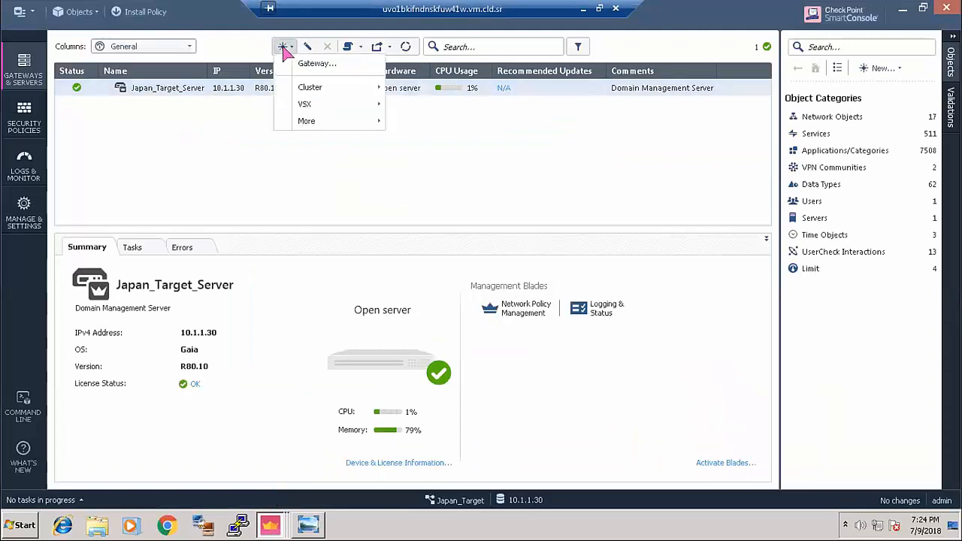
mouse_move(329, 103)
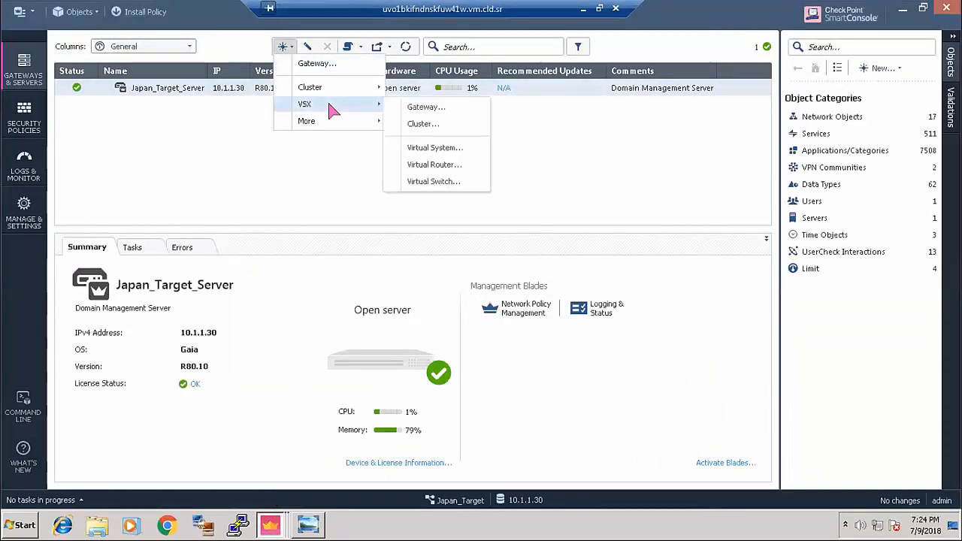
click(456, 148)
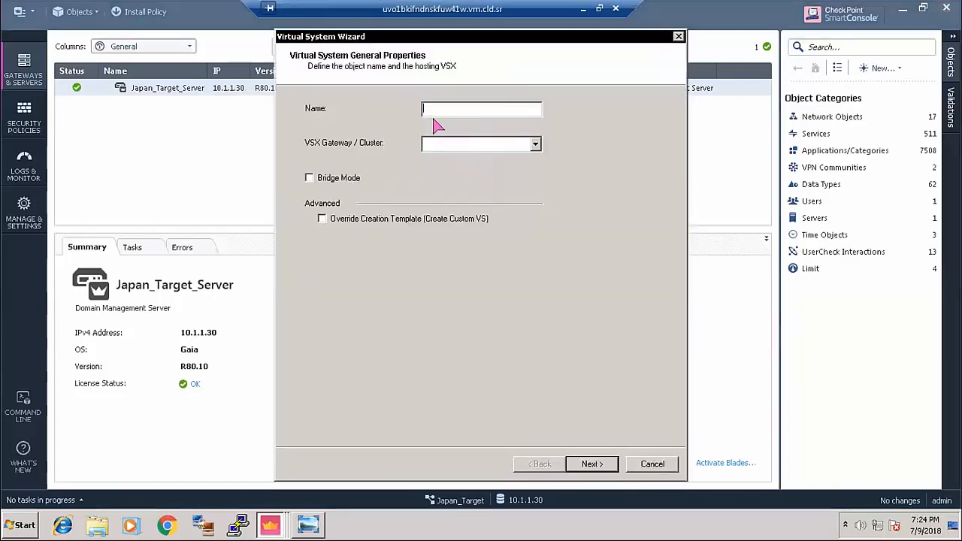
text(Japa)
click(488, 144)
click(465, 159)
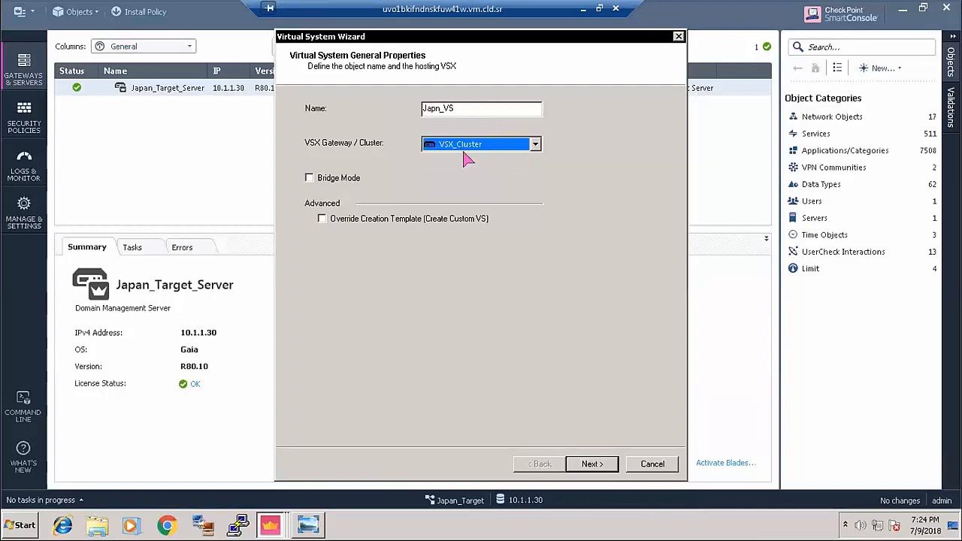
- Glance at the Main_VSX window, then return to Japan_Target's Virtual System wizard
click(270, 524)
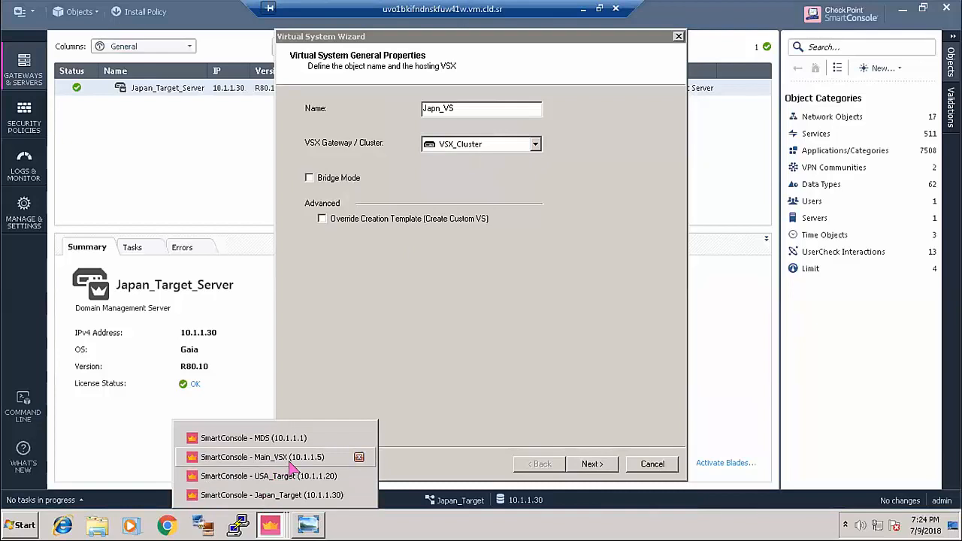
click(292, 458)
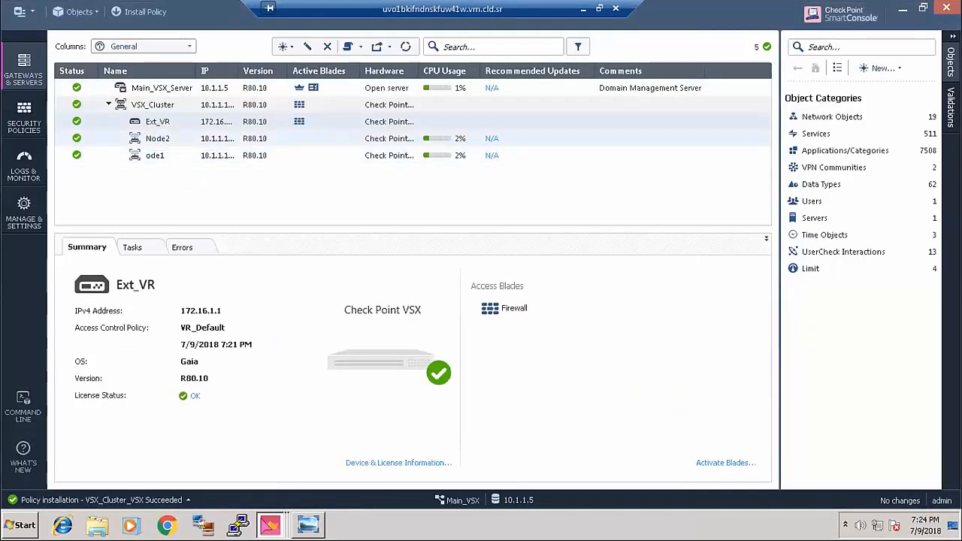
click(270, 524)
click(303, 497)
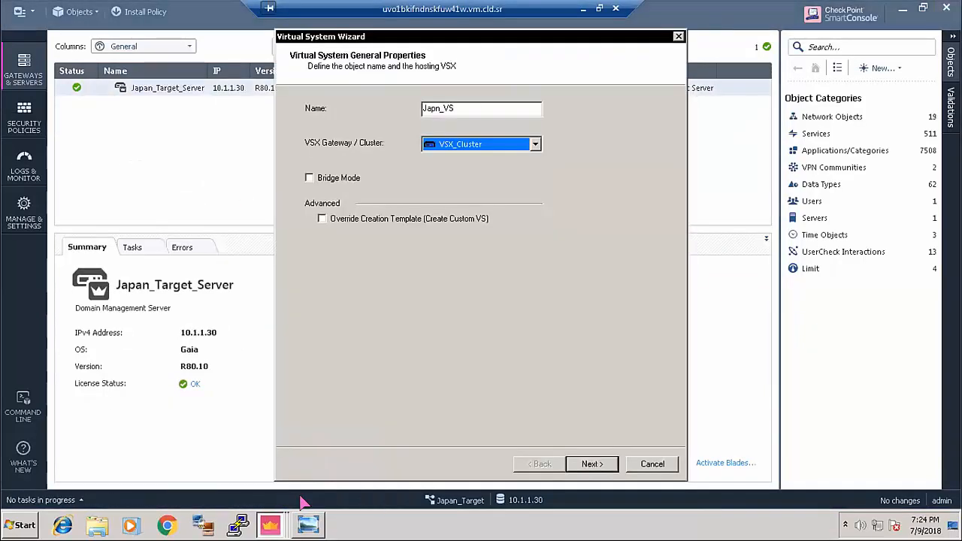
- Add a regular interface on eth4 with IP address 10.3.1.104
click(592, 464)
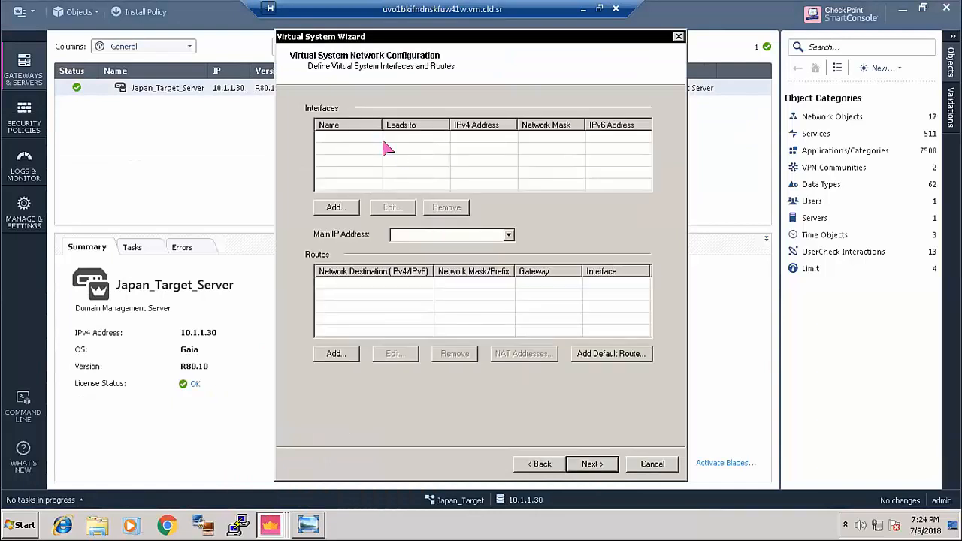
click(336, 207)
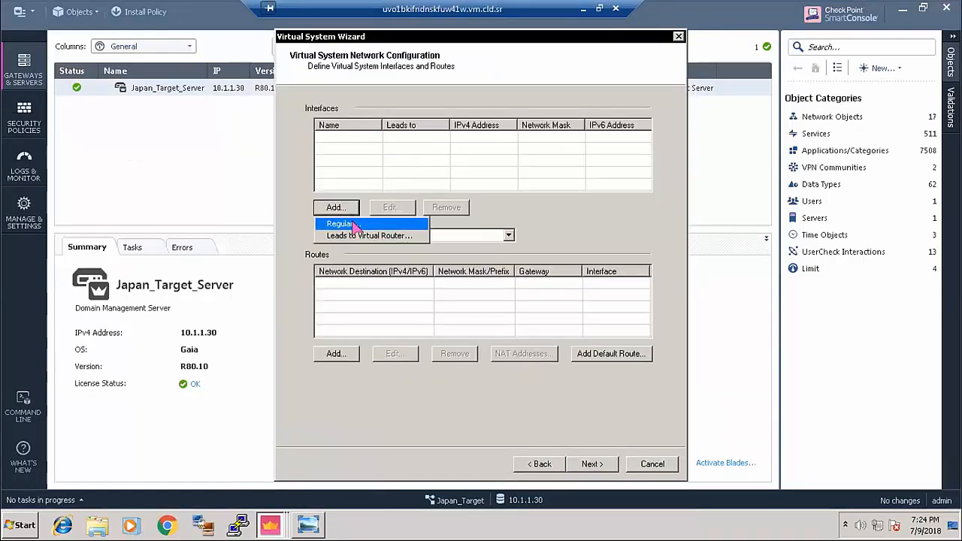
click(354, 225)
click(501, 153)
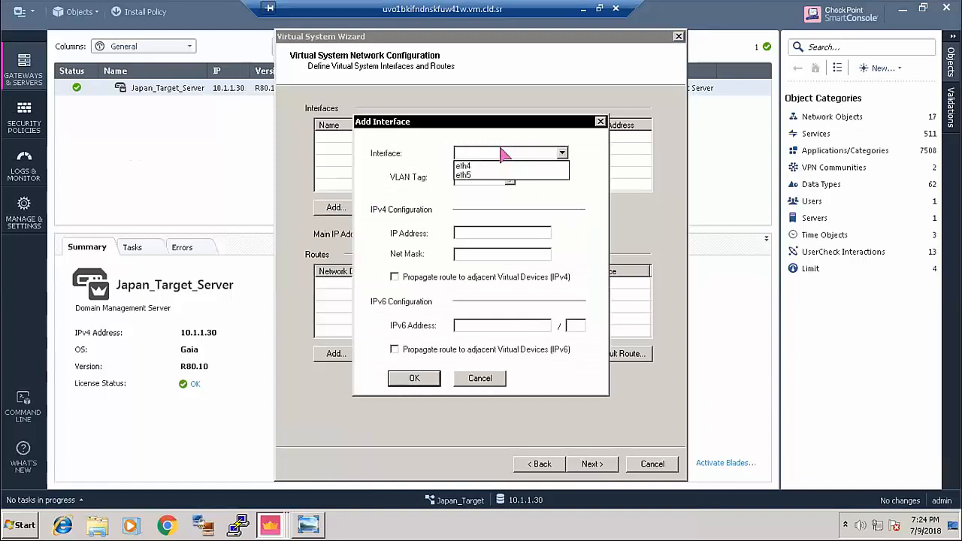
click(489, 166)
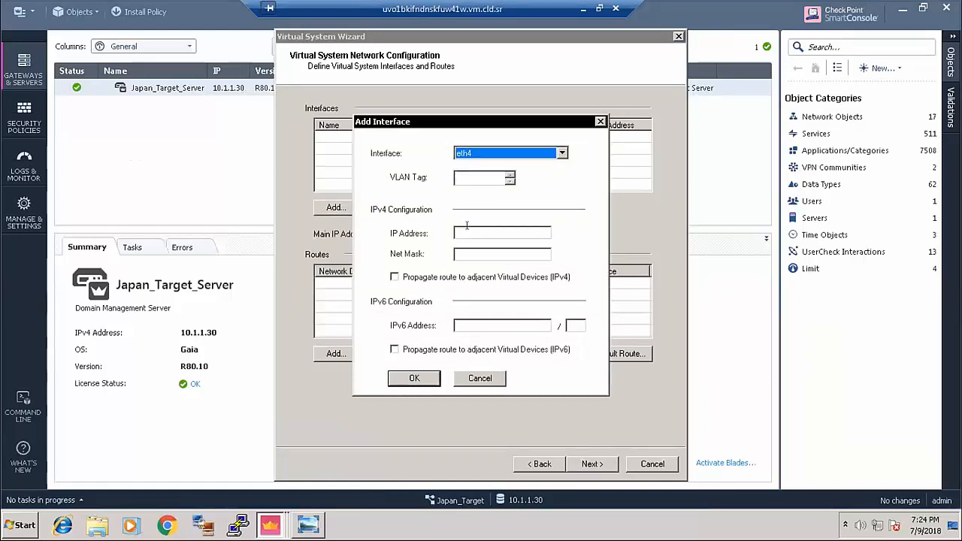
click(494, 233)
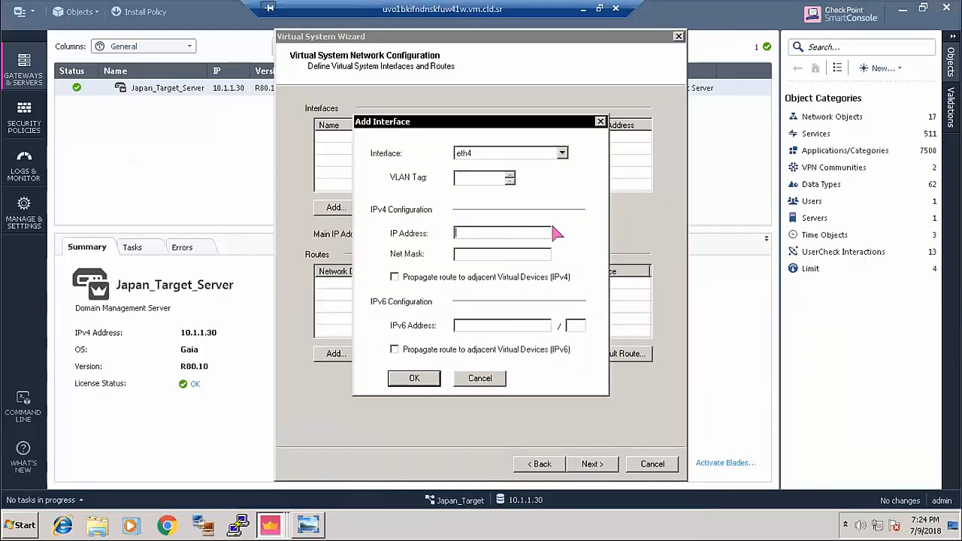
text(10.3.1.104)
drag(483, 125, 482, 81)
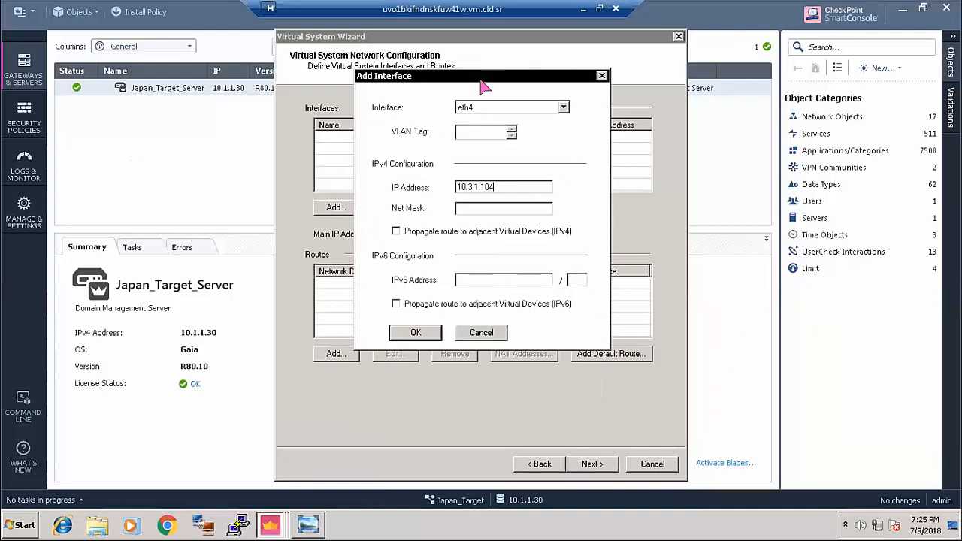
click(583, 9)
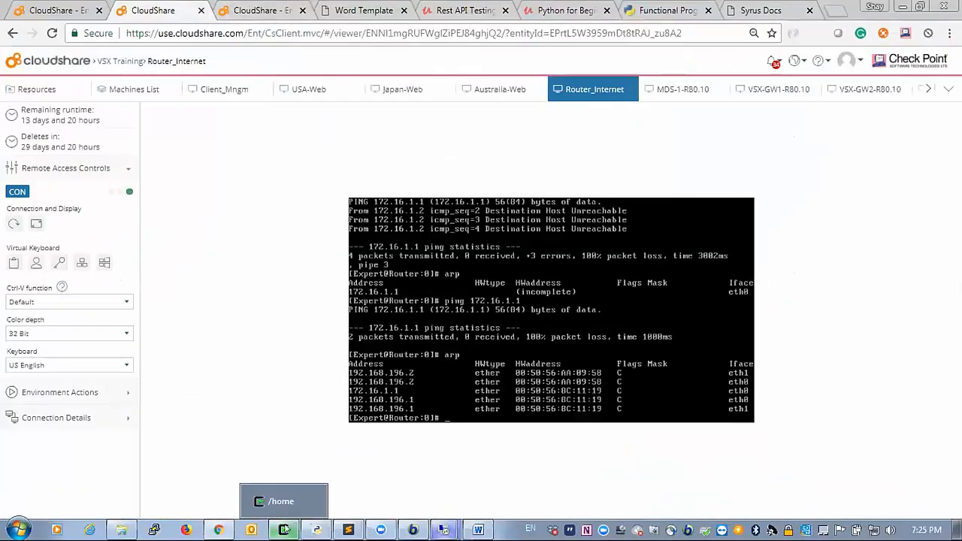
mouse_move(444, 531)
click(350, 10)
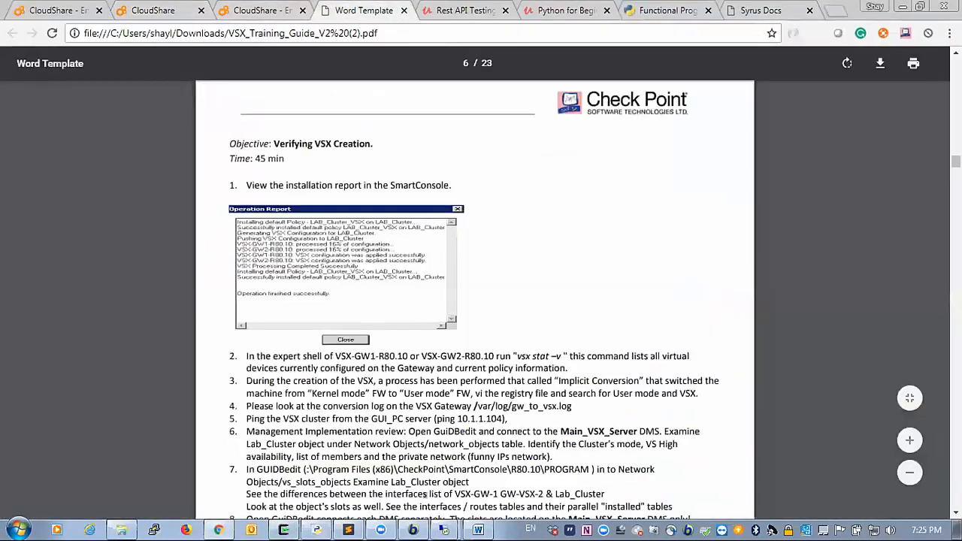
scroll(428, 494, up, 10)
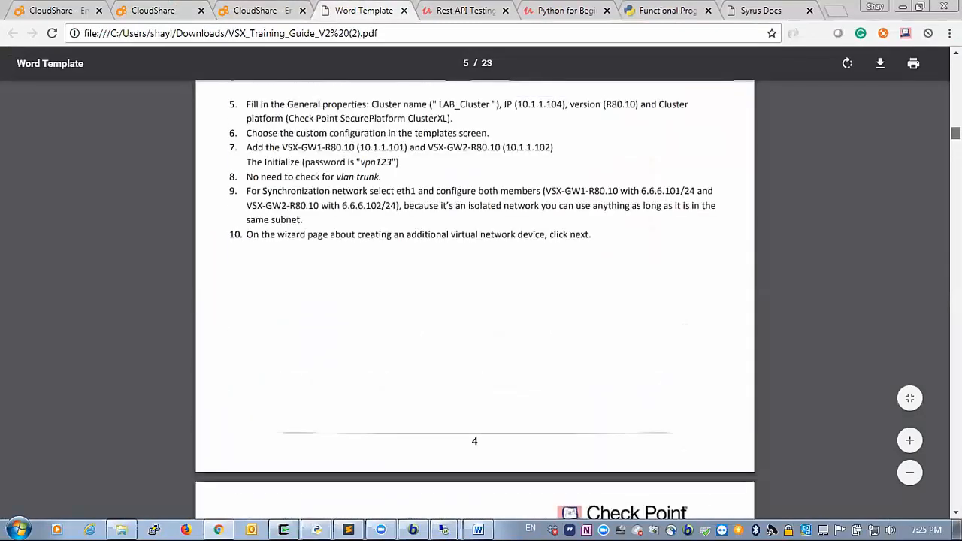
scroll(475, 300, up, 15)
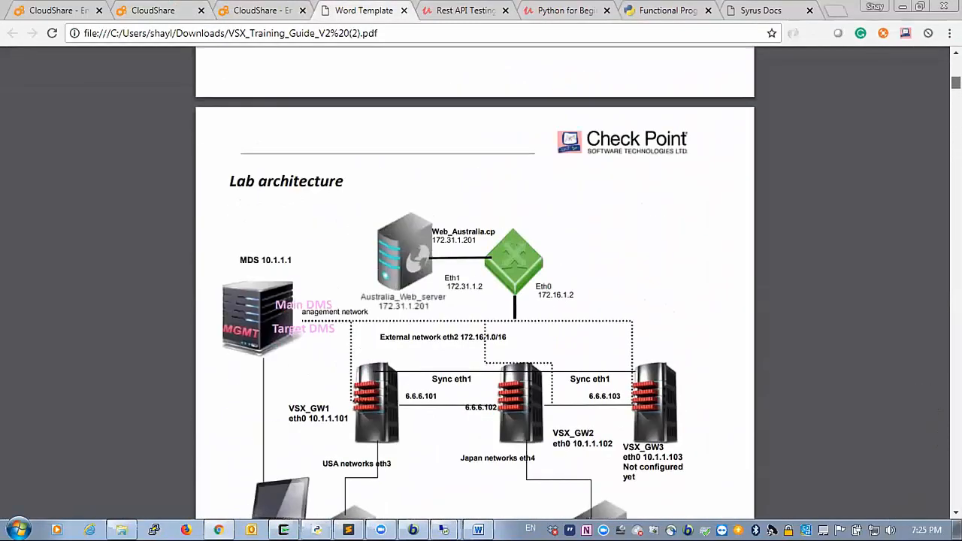
scroll(475, 301, down, 3)
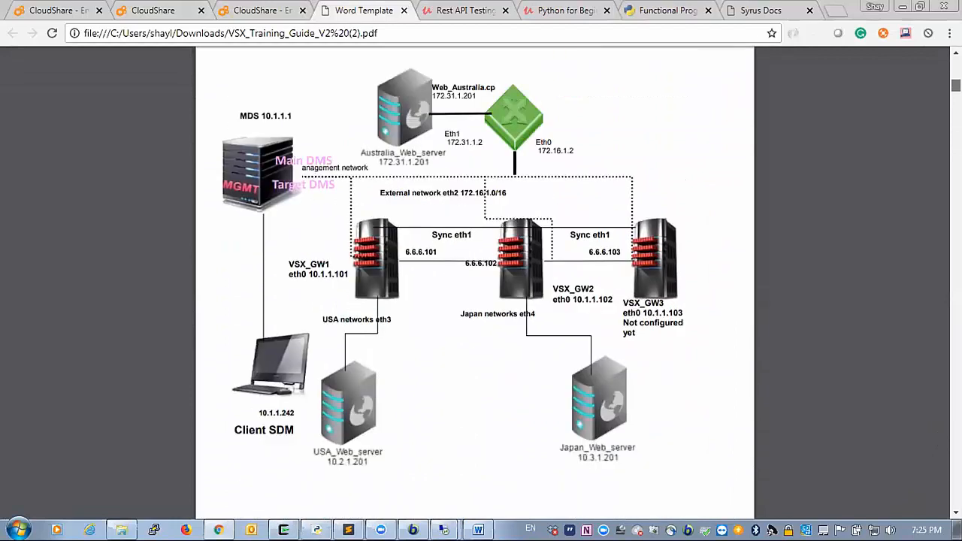
scroll(475, 300, down, 3)
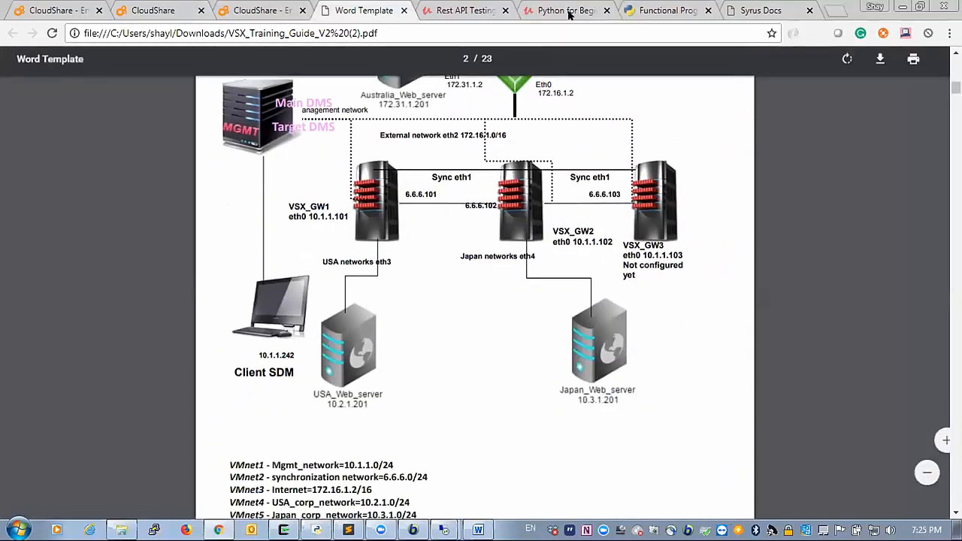
click(180, 10)
click(391, 93)
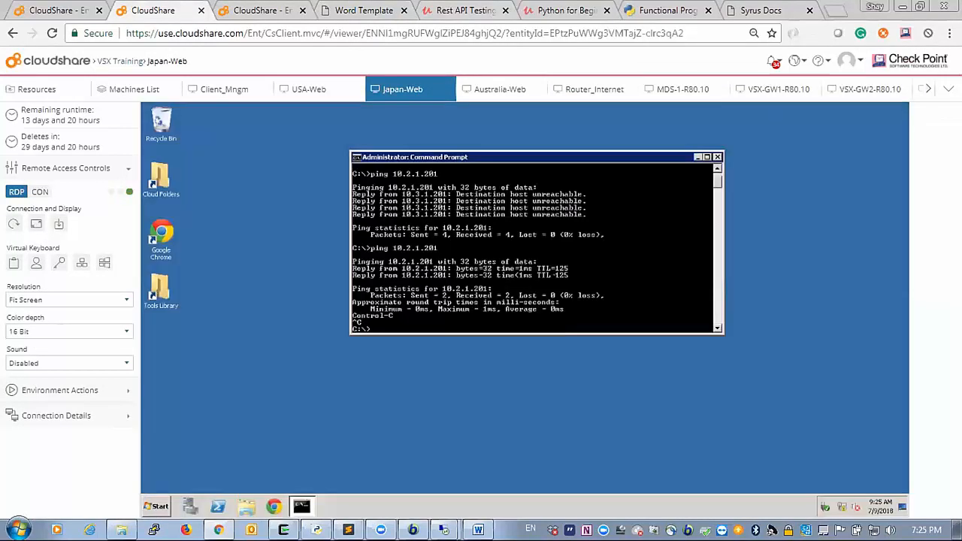
text(print)
key(Return)
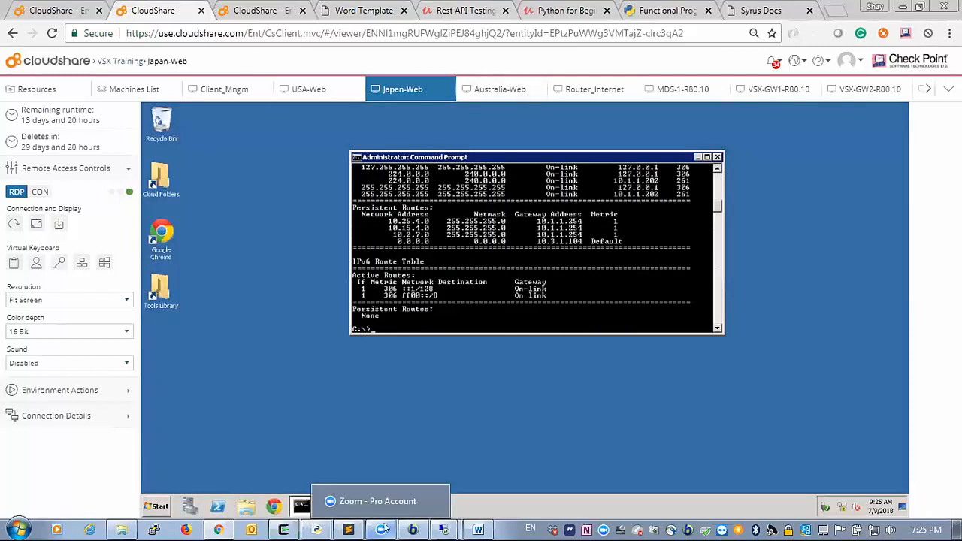
mouse_move(444, 530)
click(387, 479)
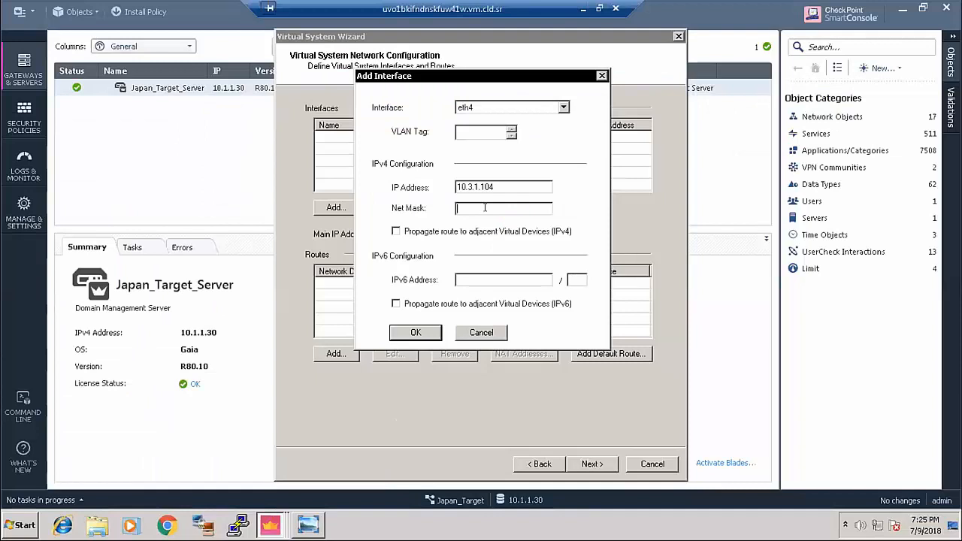
- Give eth4 its net mask, propagate its route to adjacent virtual devices, and add it
text(255.255.255.0)
click(396, 232)
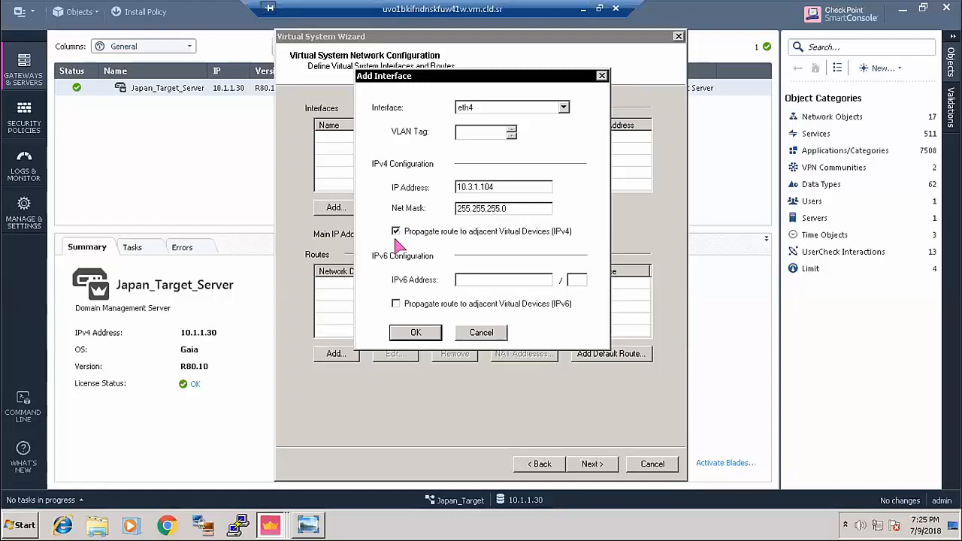
click(415, 333)
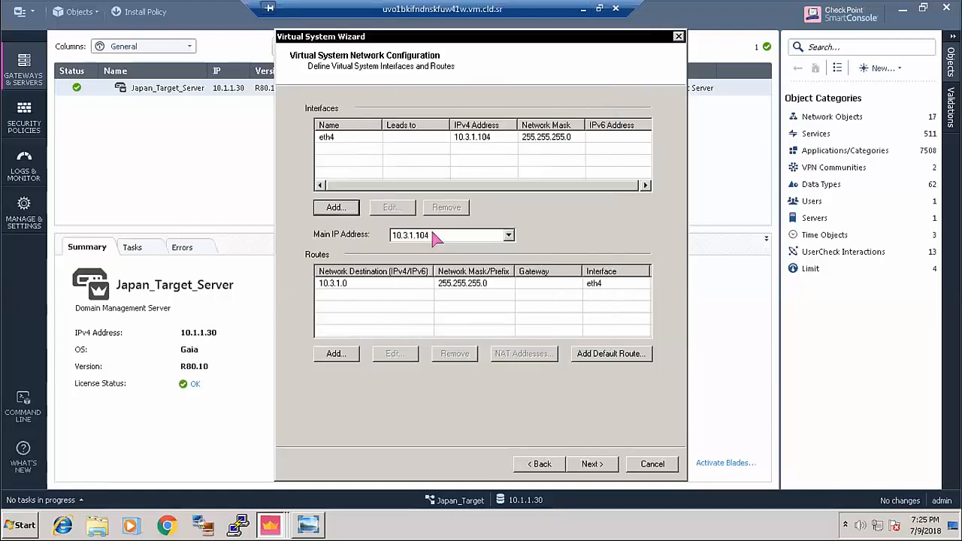
- Add an interface leading to virtual router Ext_VR with IP 172.18.108.1
click(339, 209)
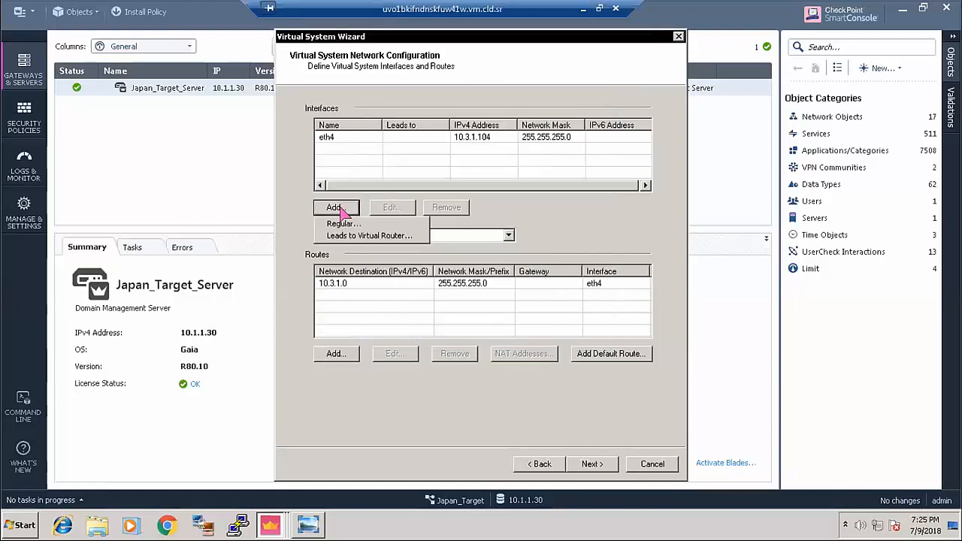
click(388, 236)
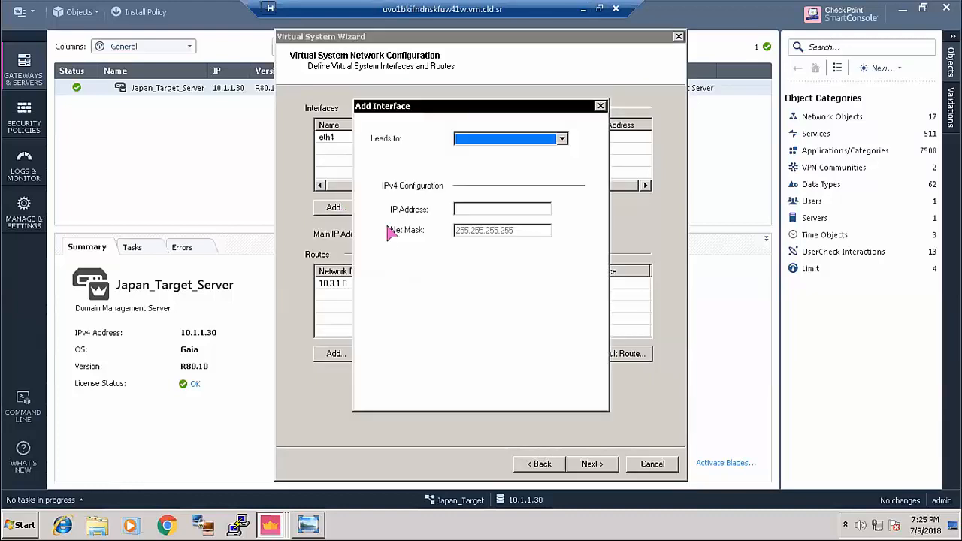
click(489, 138)
click(488, 152)
click(471, 209)
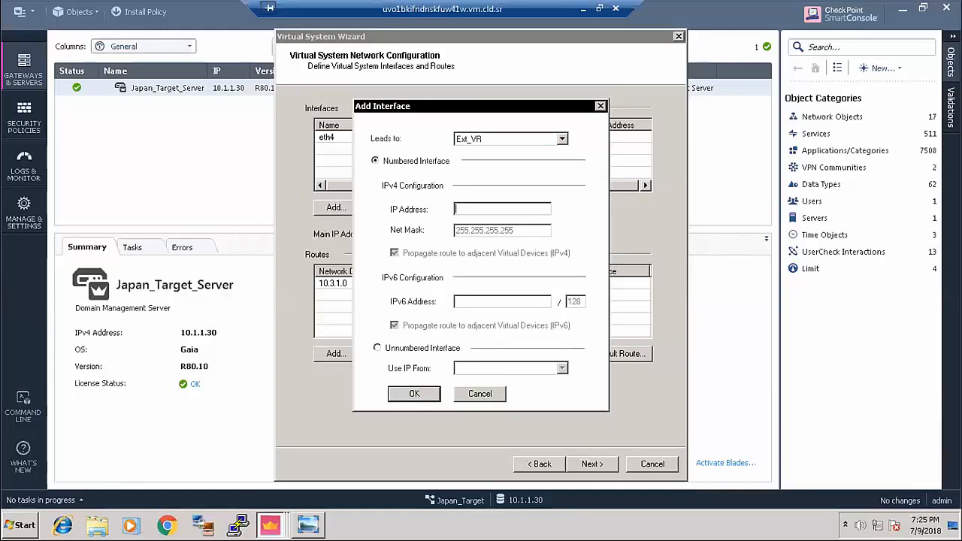
text(172.18.108.1)
click(413, 394)
- Add a default route via Ext_VR and finish creating Japn_VS
click(601, 359)
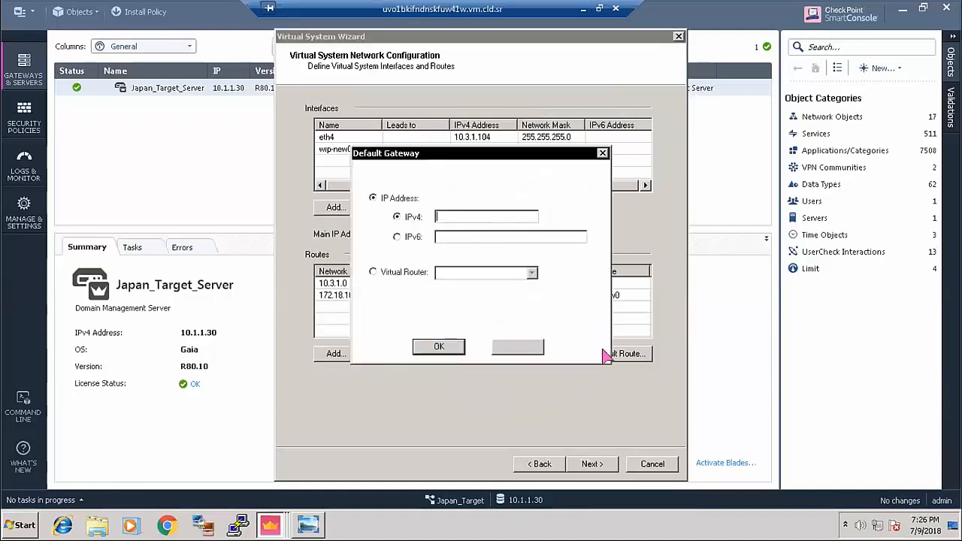
click(374, 272)
click(481, 273)
click(472, 286)
click(438, 347)
click(593, 464)
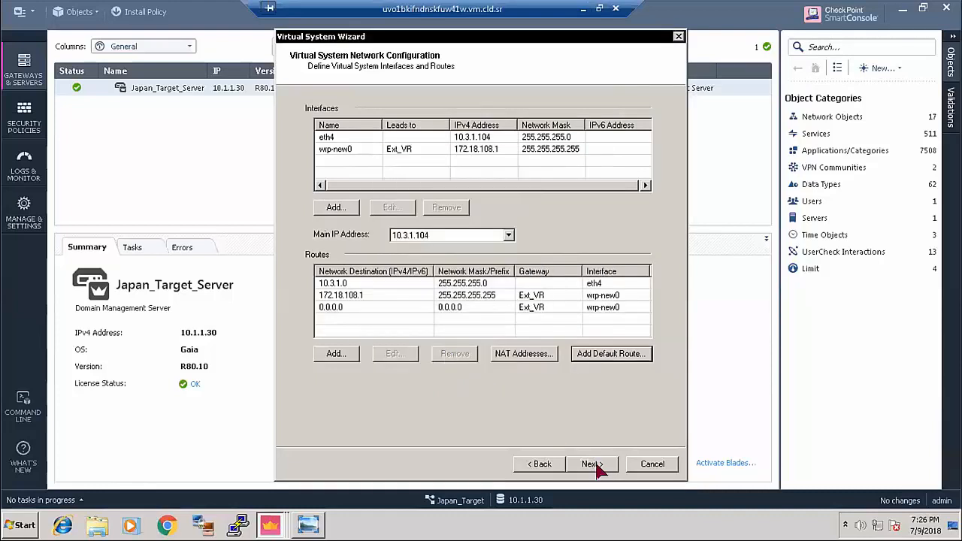
click(593, 463)
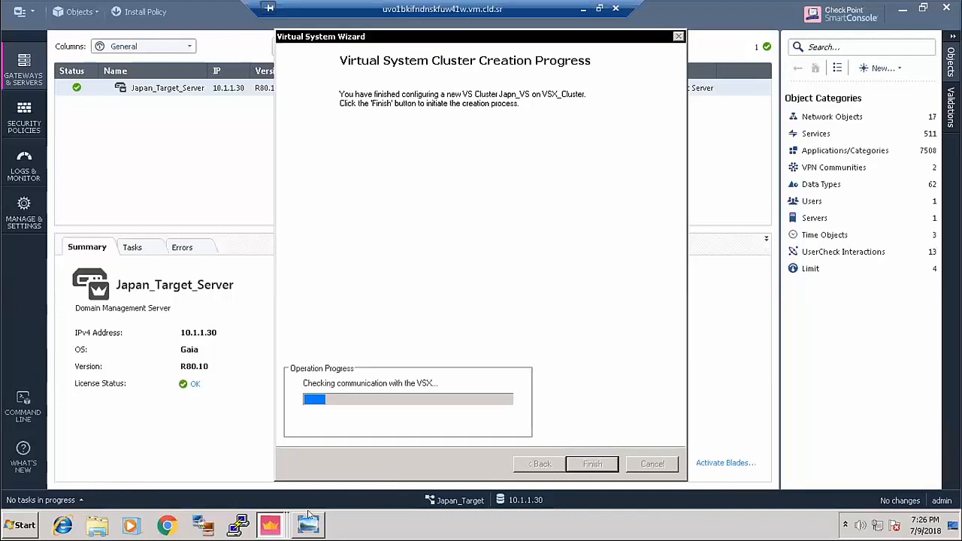
- In USA_Target's SmartConsole, close the finished wizard and open the security policy rulebase
mouse_move(263, 515)
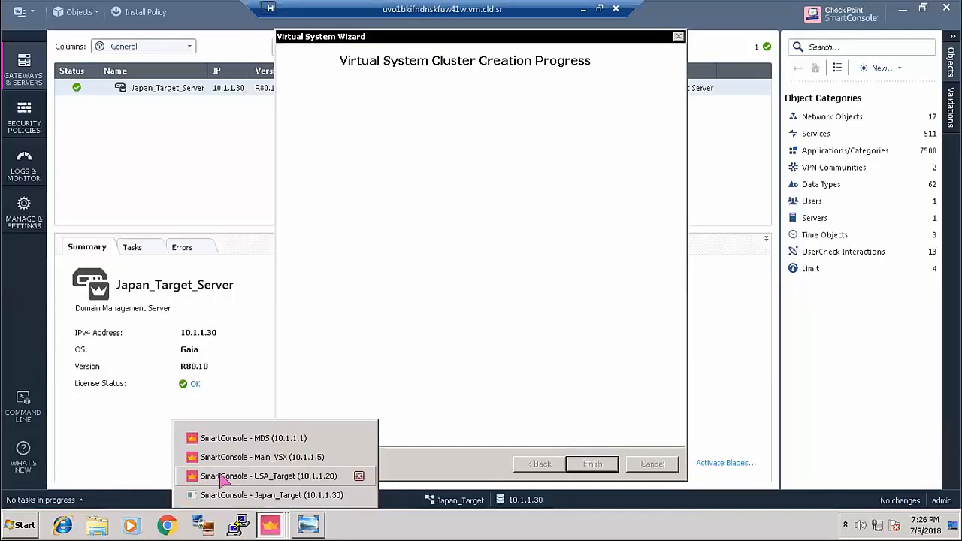
click(265, 475)
click(529, 464)
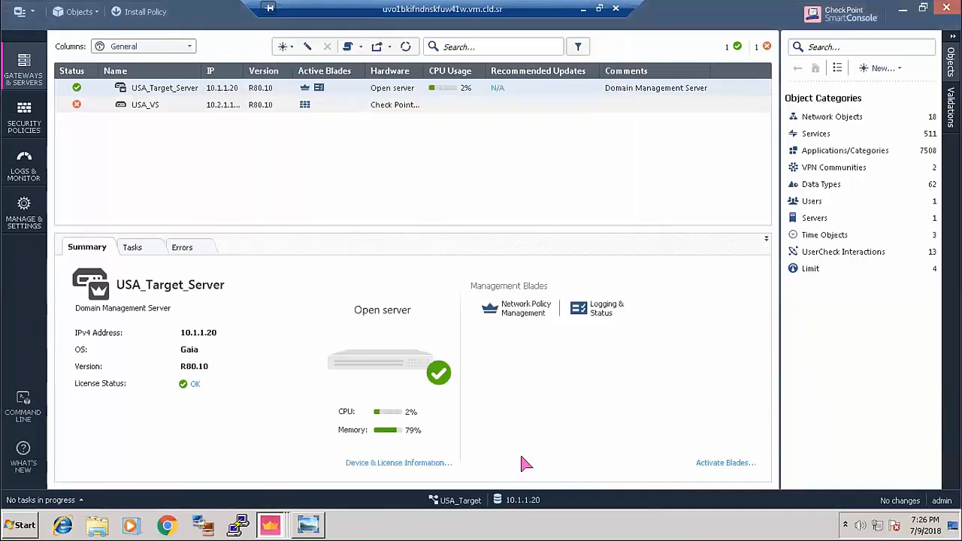
click(28, 120)
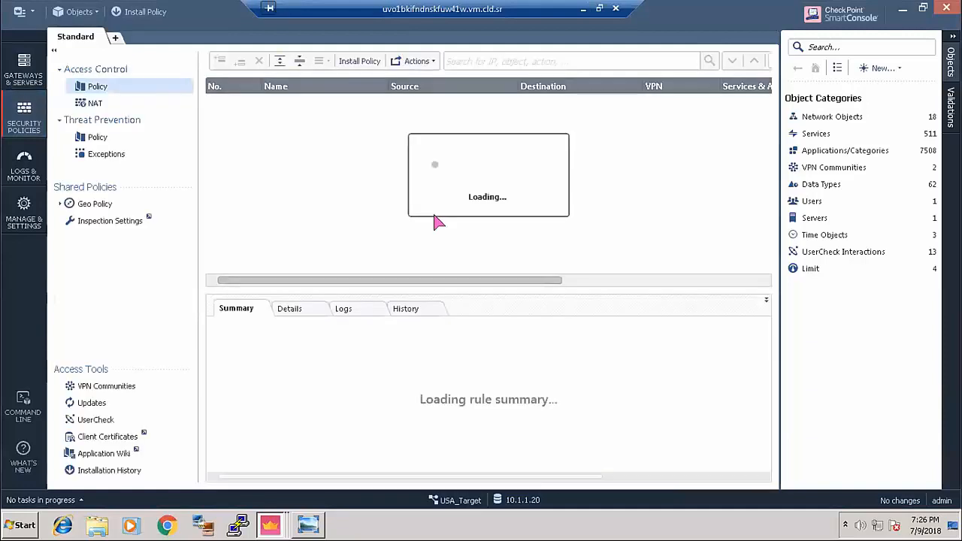
drag(500, 281, 610, 250)
- Set the cleanup rule to Accept, then publish and install the Standard policy on USA_VS
right_click(740, 109)
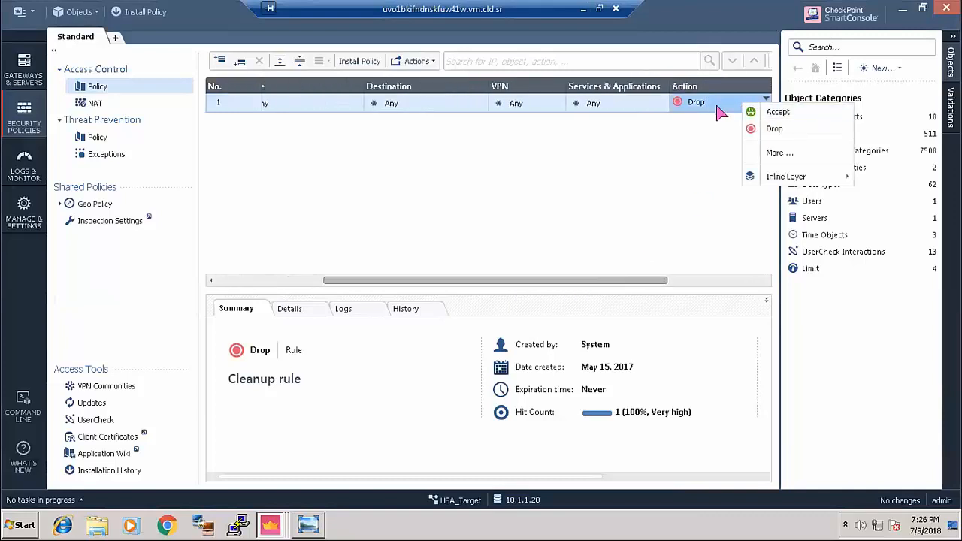
click(748, 110)
click(139, 11)
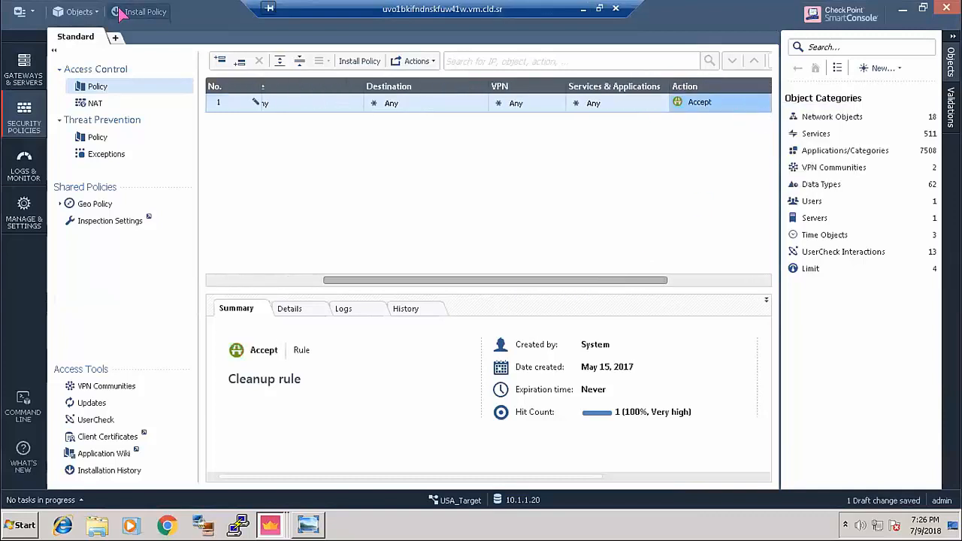
click(526, 338)
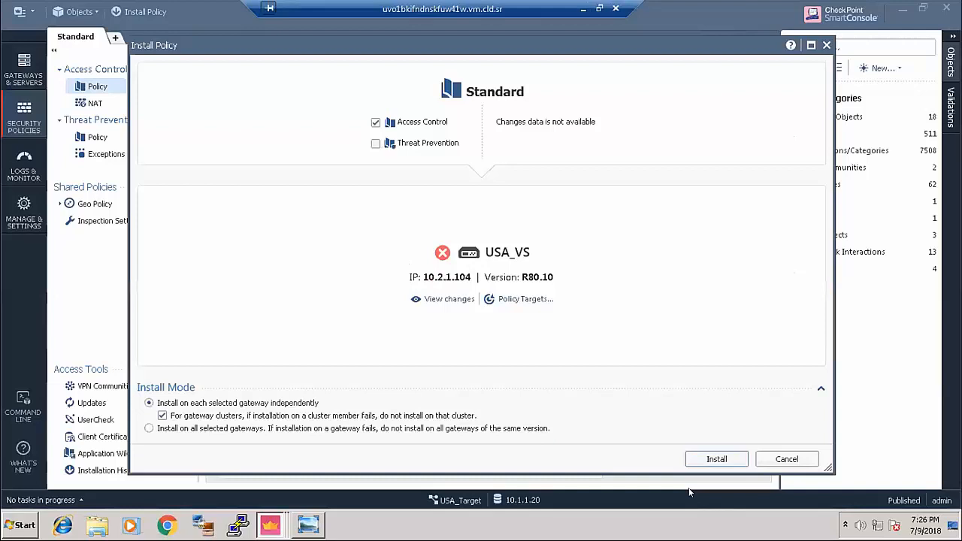
click(716, 459)
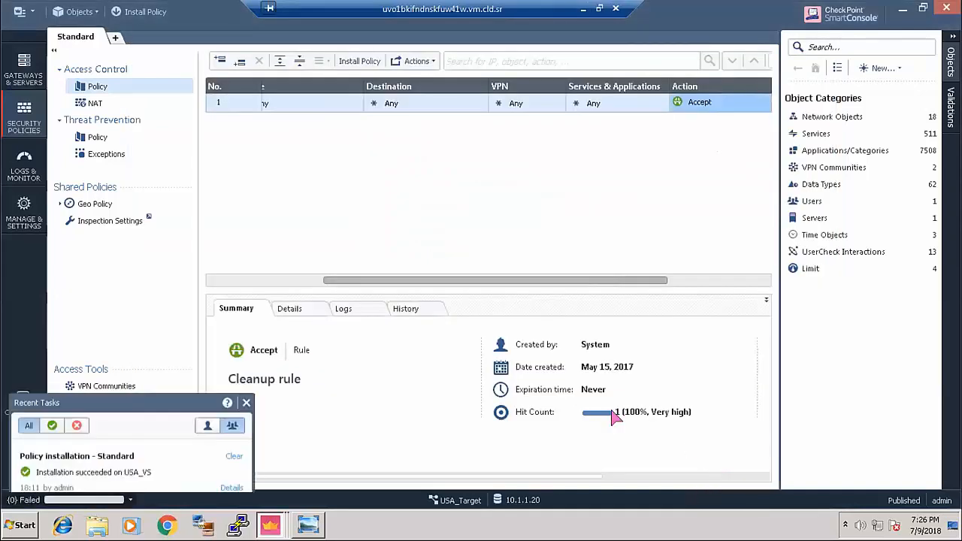
click(270, 526)
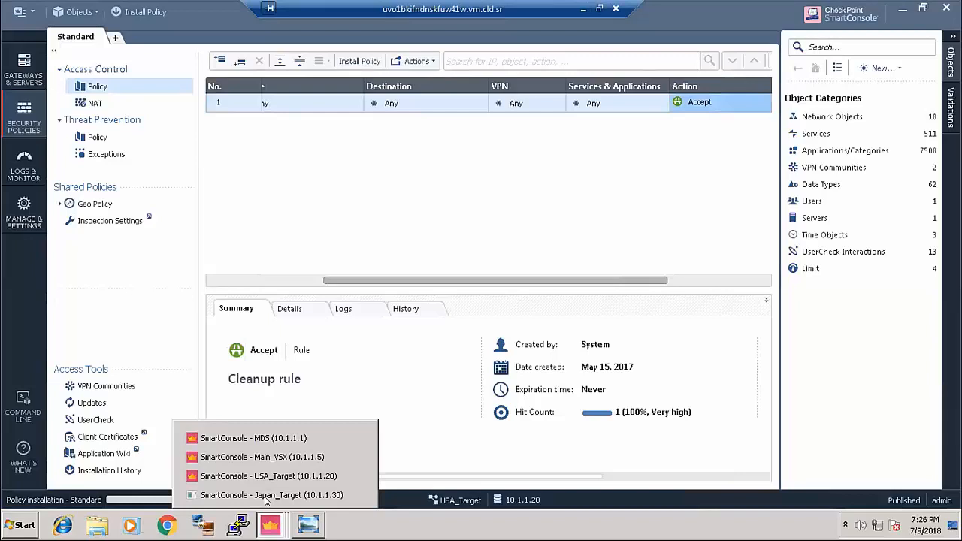
- In Japan_Target, close the completed Japn_VS wizard and open the Standard policy rulebase
click(267, 495)
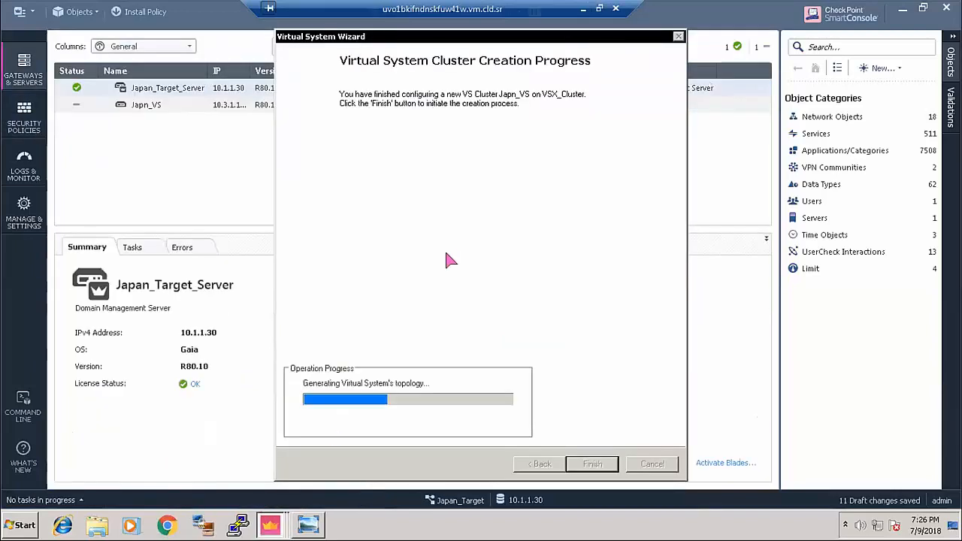
drag(498, 41, 432, 39)
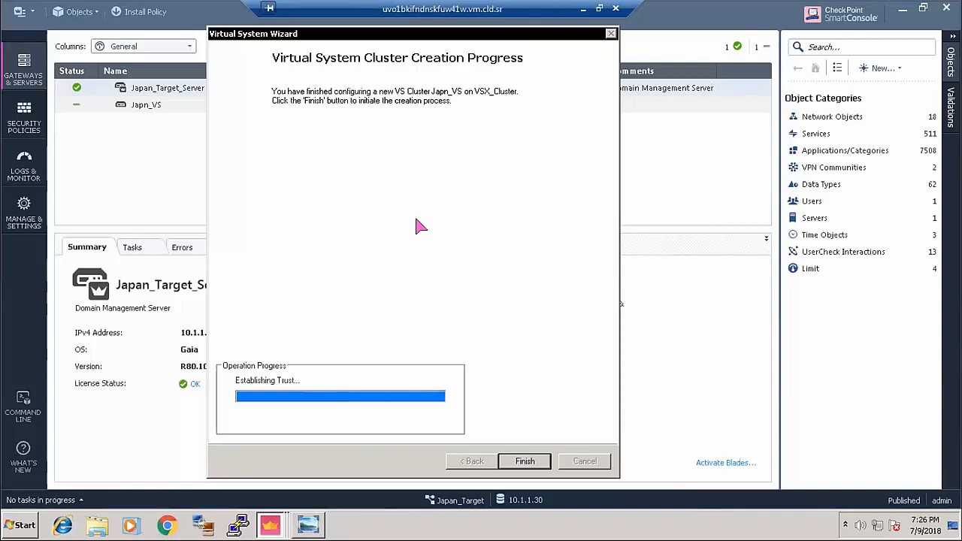
click(520, 462)
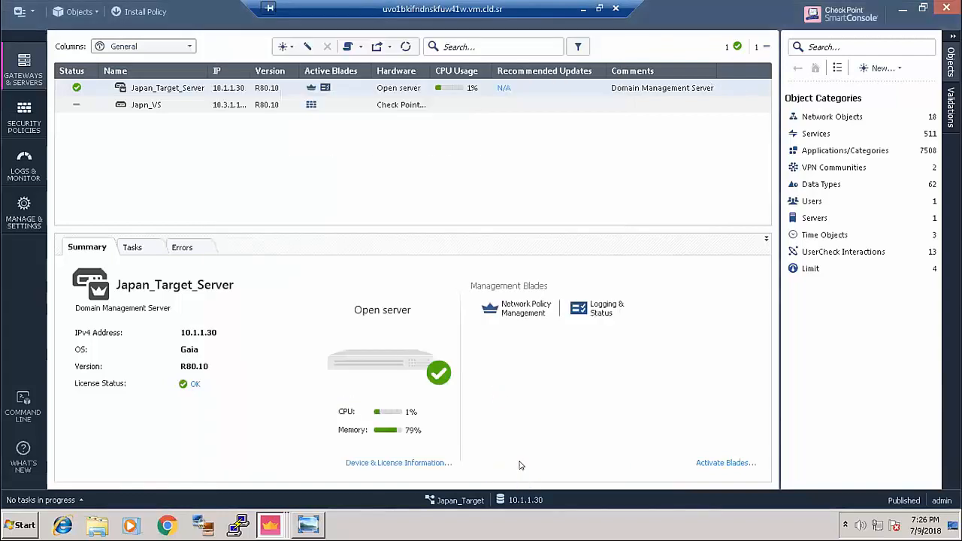
click(35, 126)
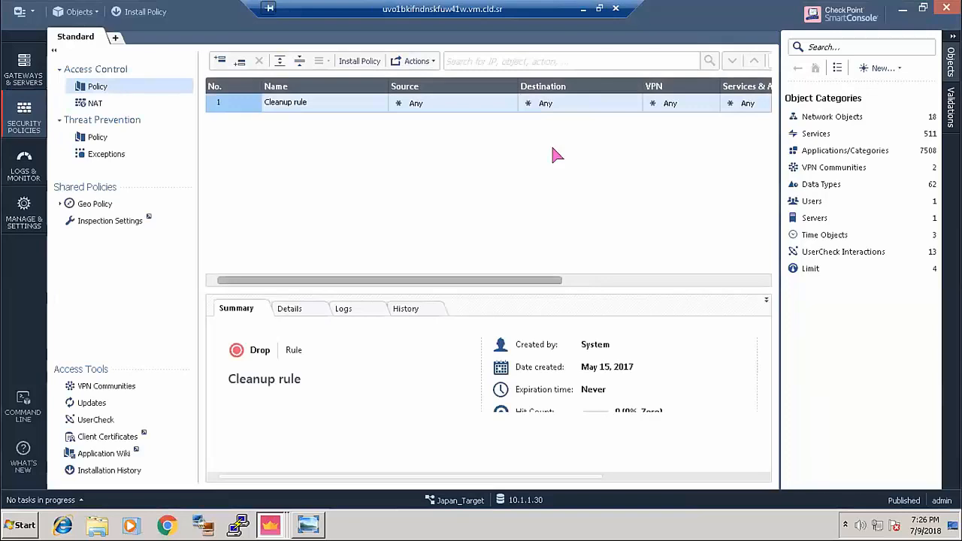
- Set the cleanup rule to Accept, then publish and install the Standard policy on Japn_VS
click(601, 281)
click(683, 103)
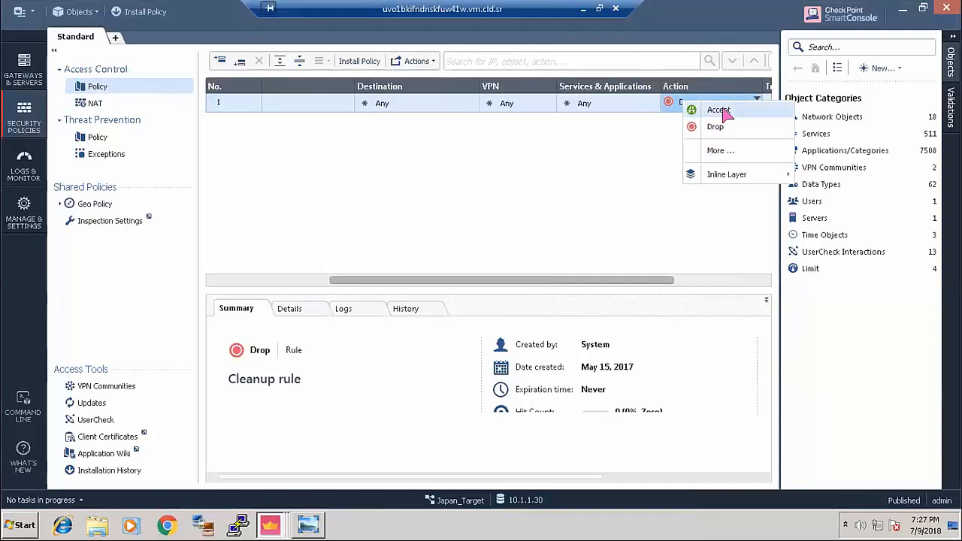
click(720, 111)
click(121, 11)
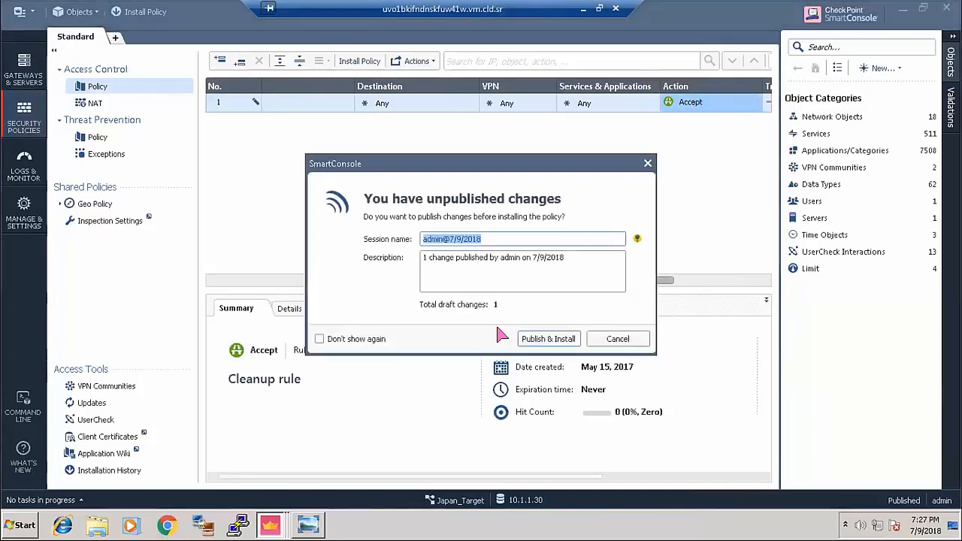
click(548, 339)
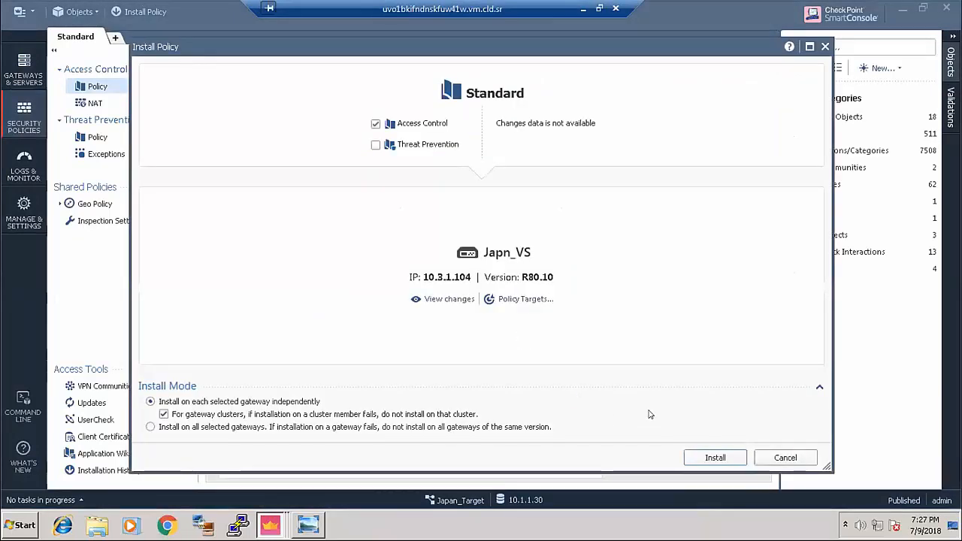
click(726, 457)
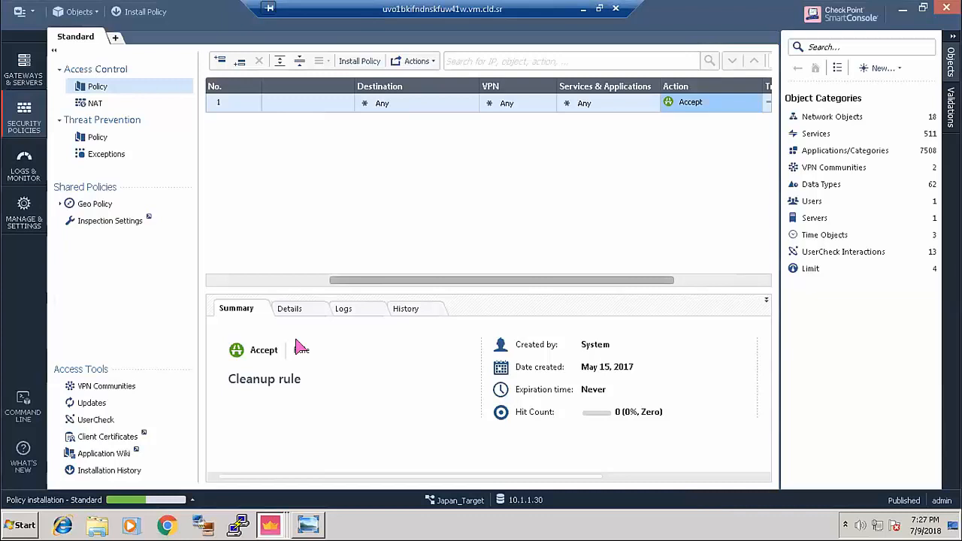
- Minimize the remote desktop session running SmartConsole
click(275, 525)
click(277, 526)
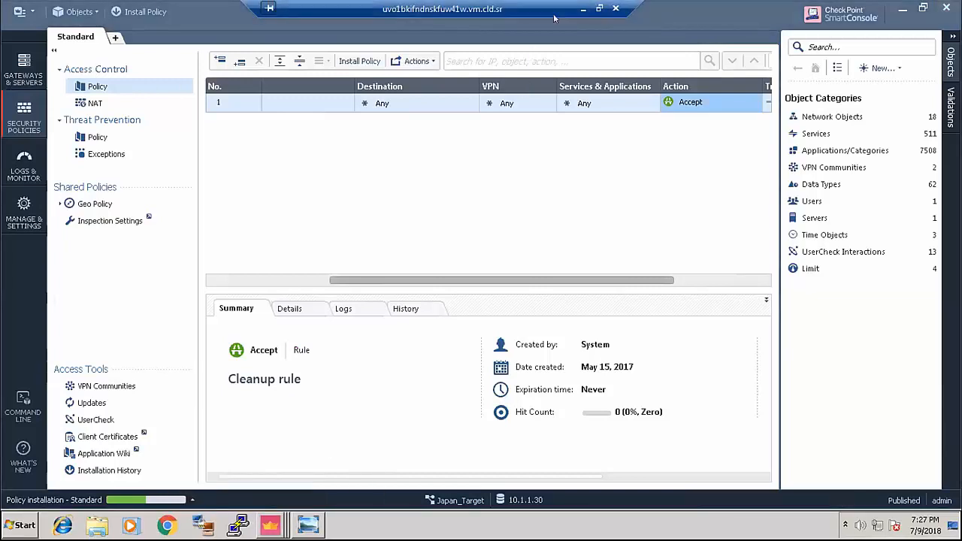
click(585, 9)
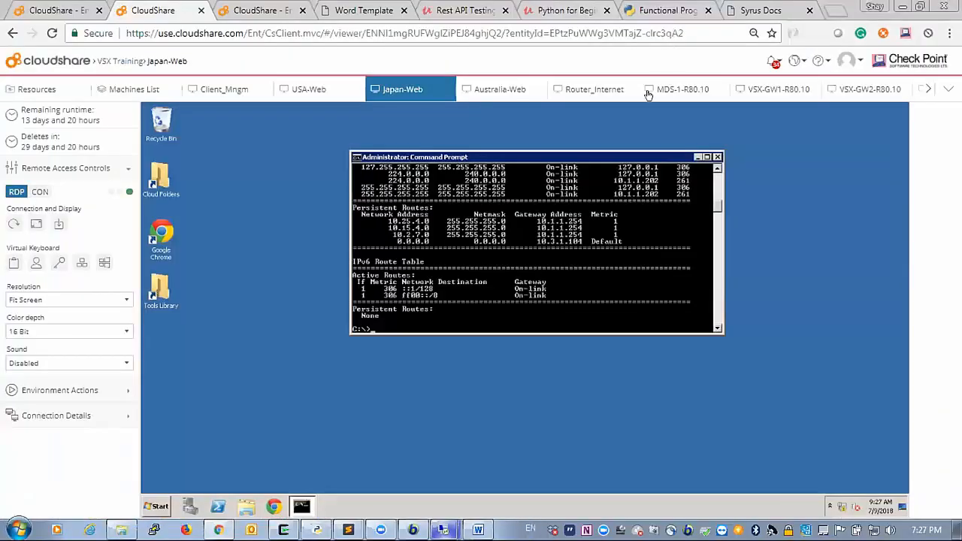
- From the Router_Internet console, ping 172.16.1.1 and stop it after 100% packet loss
click(586, 89)
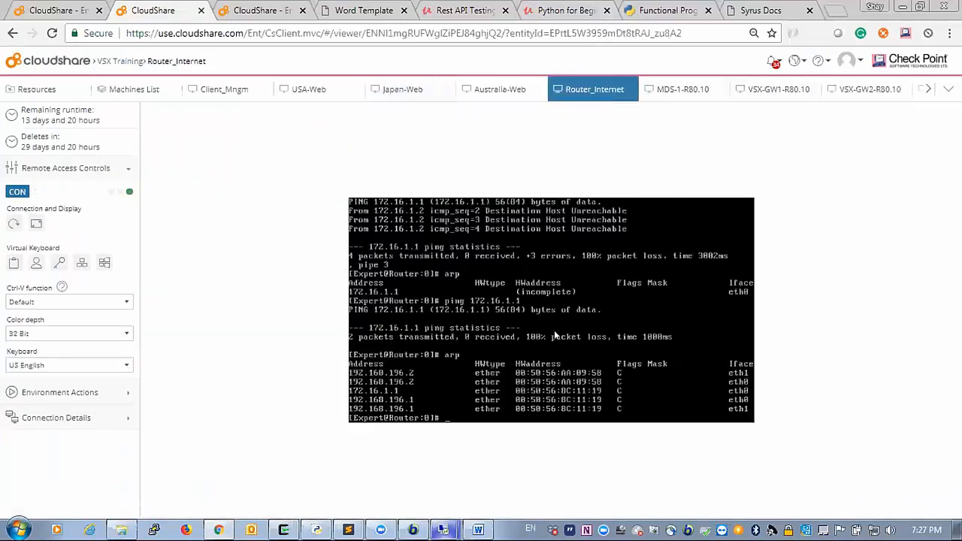
text(ping 172.16.1.1)
key(Return)
key(ctrl+c)
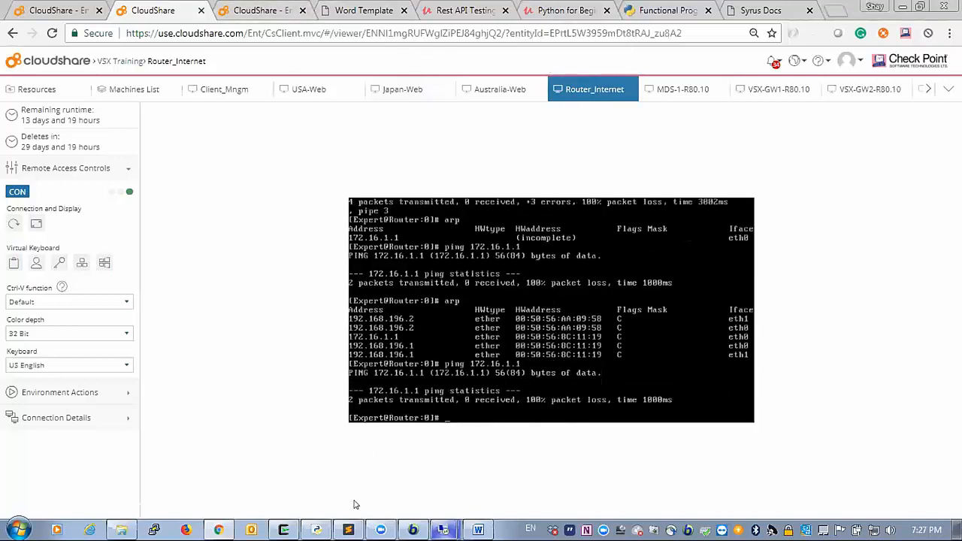
- In Main_VSX, select the echo-request rule and review the VSX_Cluster_VSX policy's install targets
mouse_move(442, 525)
click(443, 478)
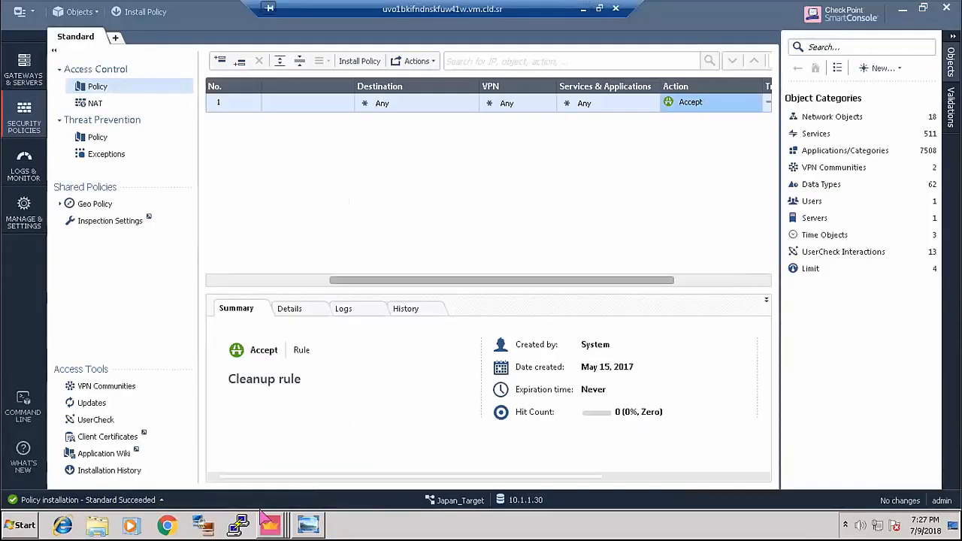
mouse_move(269, 526)
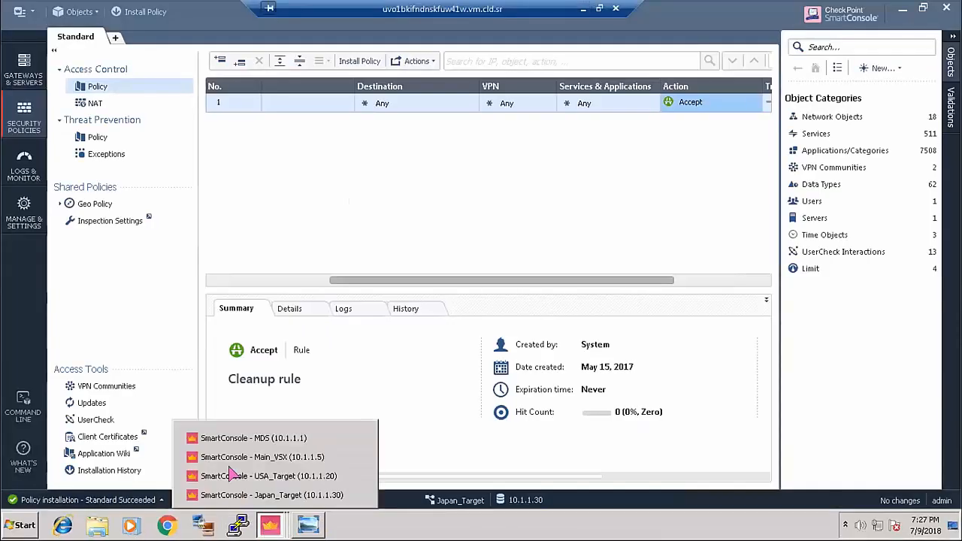
click(308, 457)
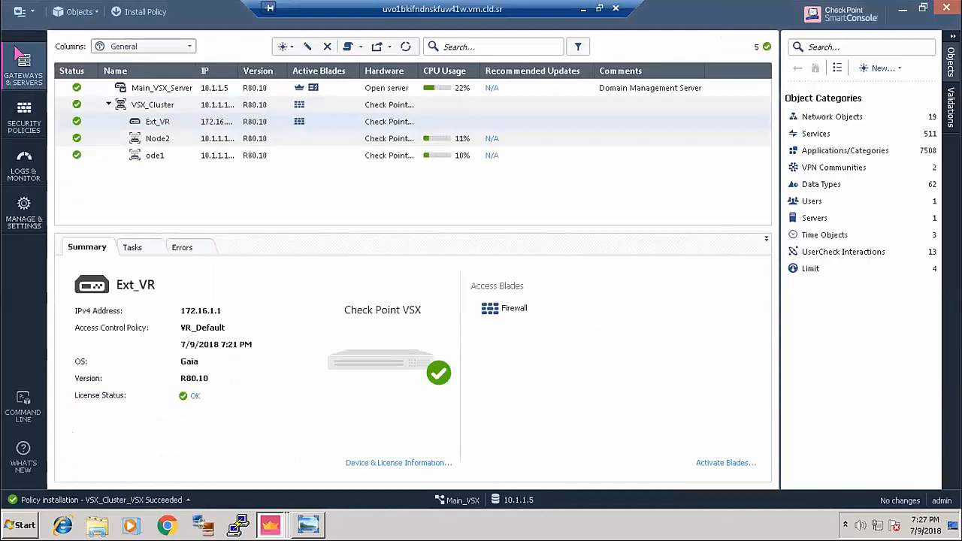
click(23, 120)
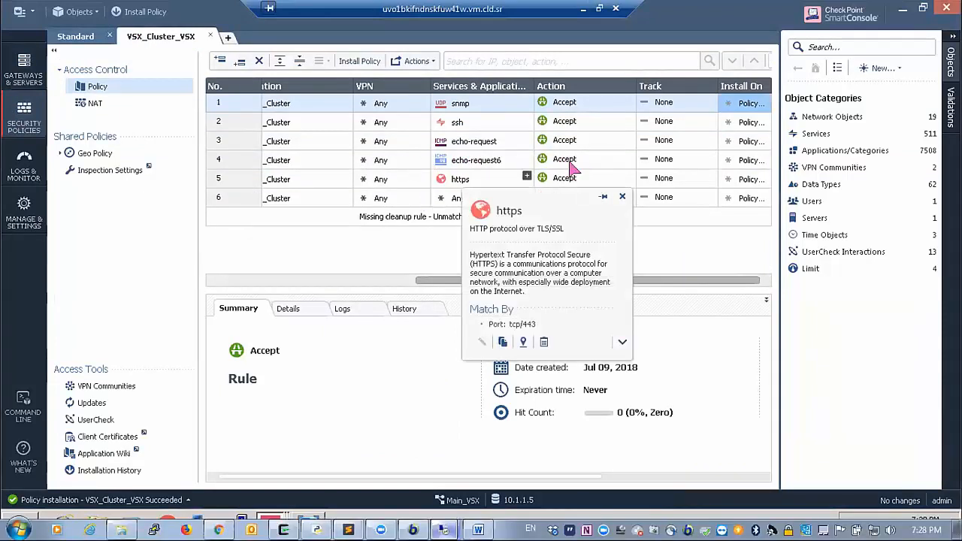
click(475, 146)
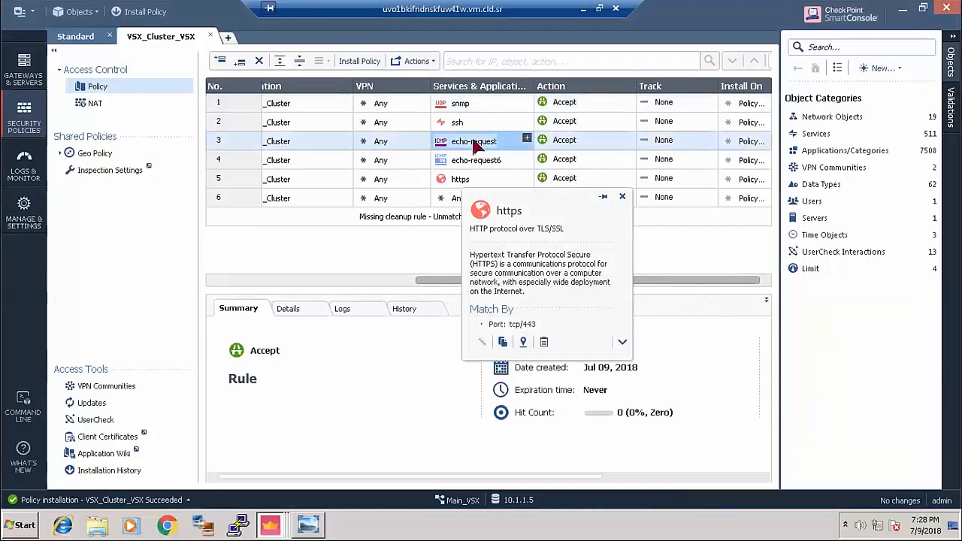
click(359, 62)
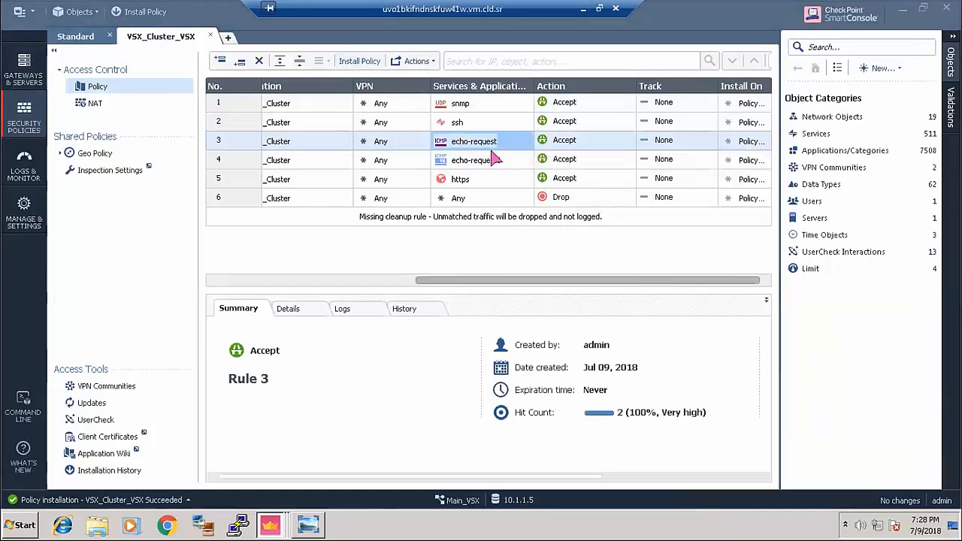
click(526, 298)
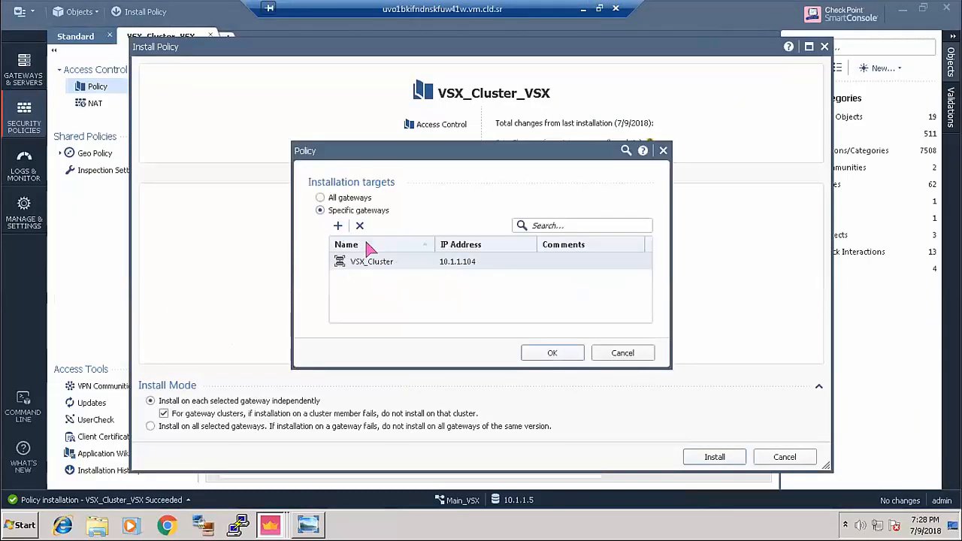
- Add Ext_VR as a target beside VSX_Cluster, override its policy, and publish and install
click(338, 226)
click(352, 292)
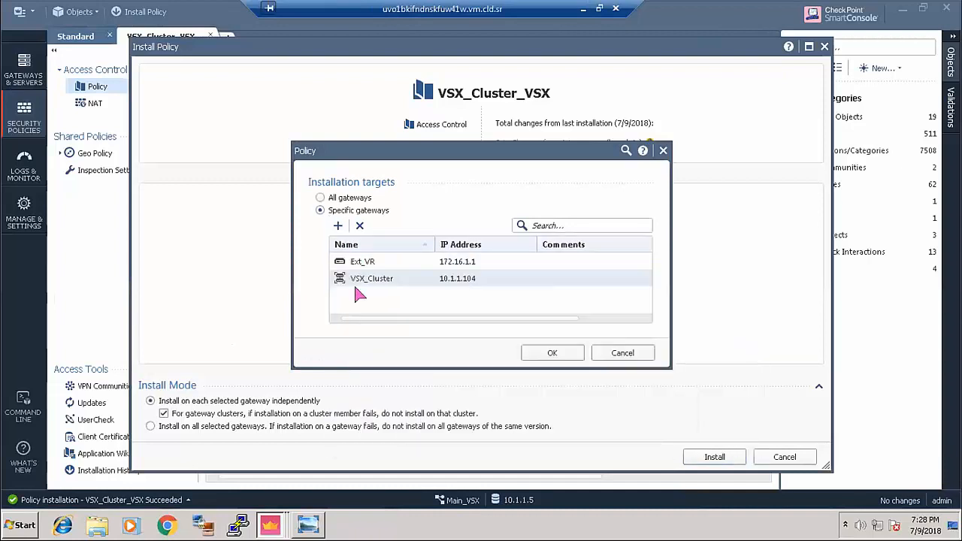
click(568, 350)
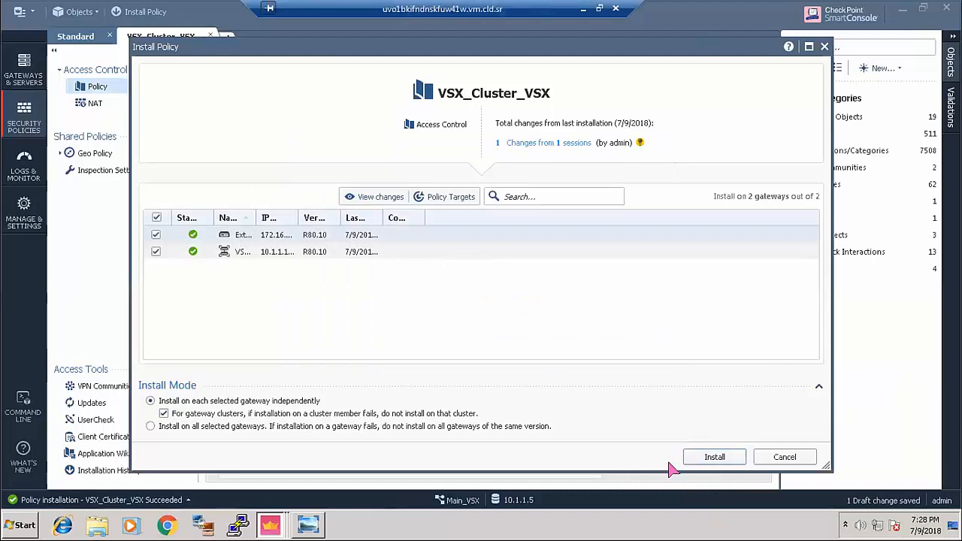
click(712, 457)
click(673, 335)
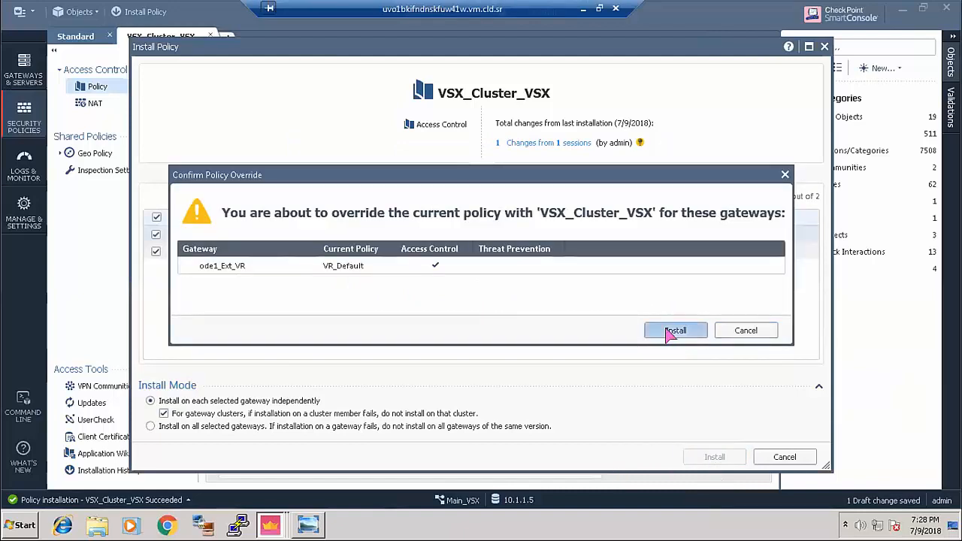
click(554, 340)
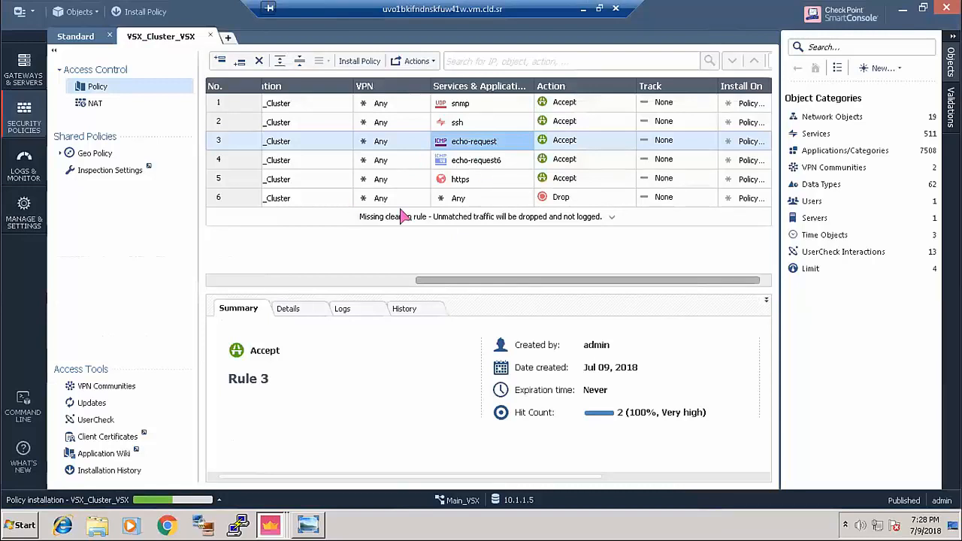
- Add Ext_VR to rule 3's echo-request destination and publish the change for installation
drag(486, 279, 398, 280)
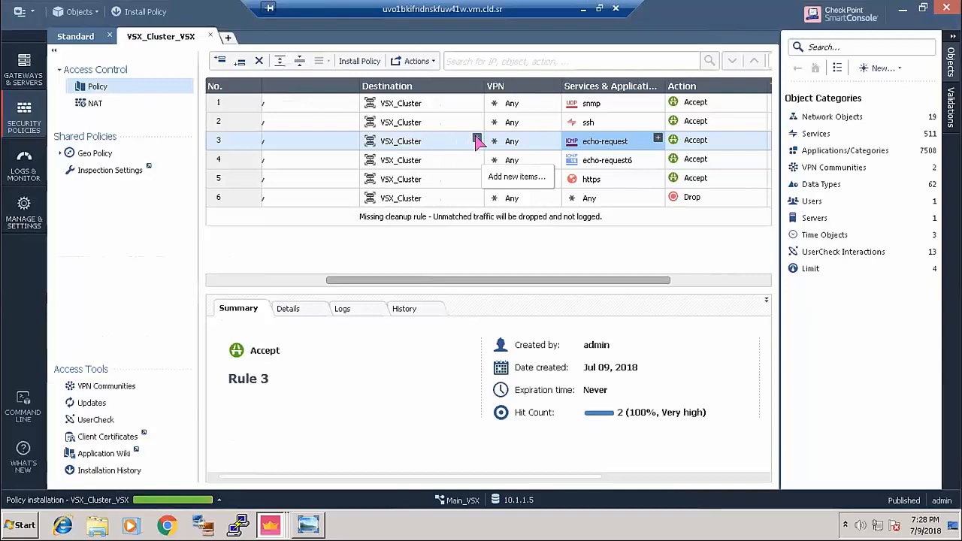
click(477, 142)
click(476, 141)
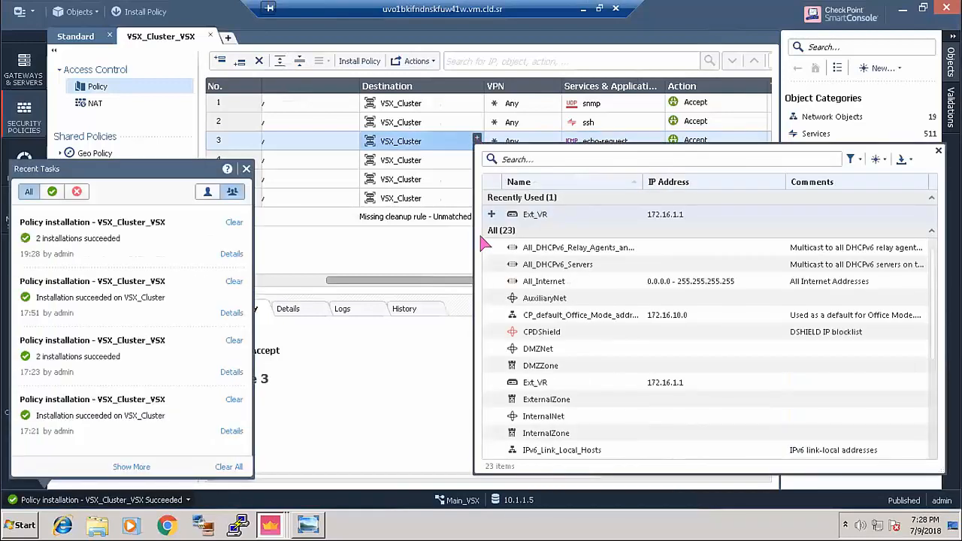
click(245, 168)
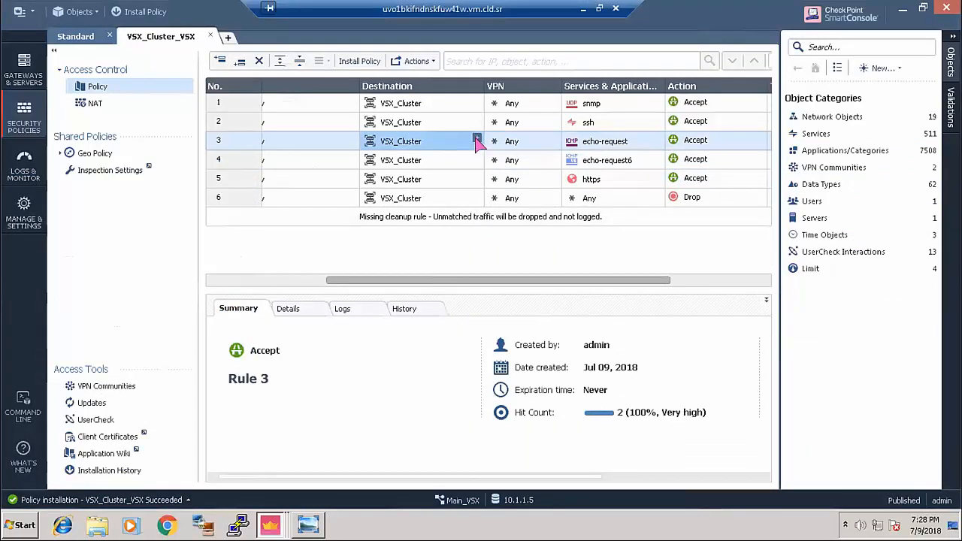
click(477, 139)
text(ext)
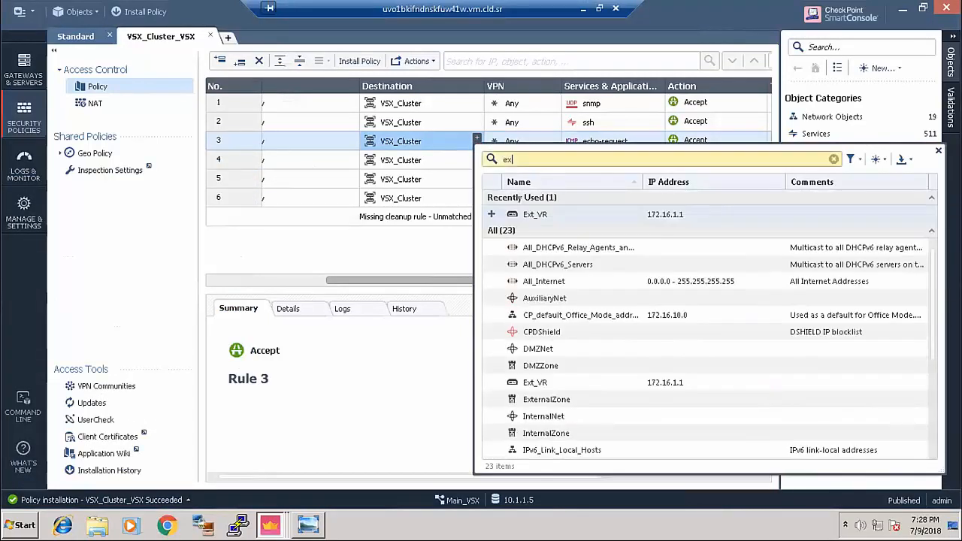
click(491, 216)
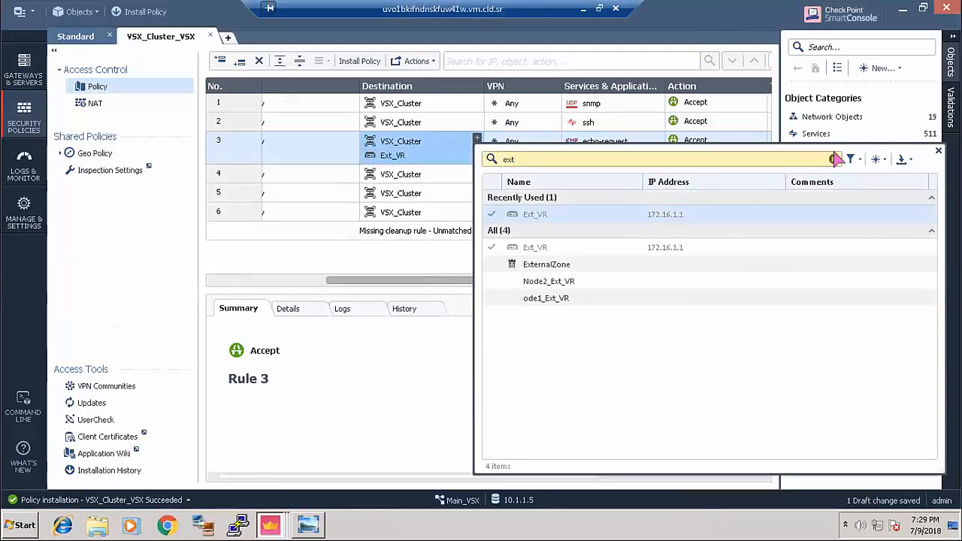
click(938, 152)
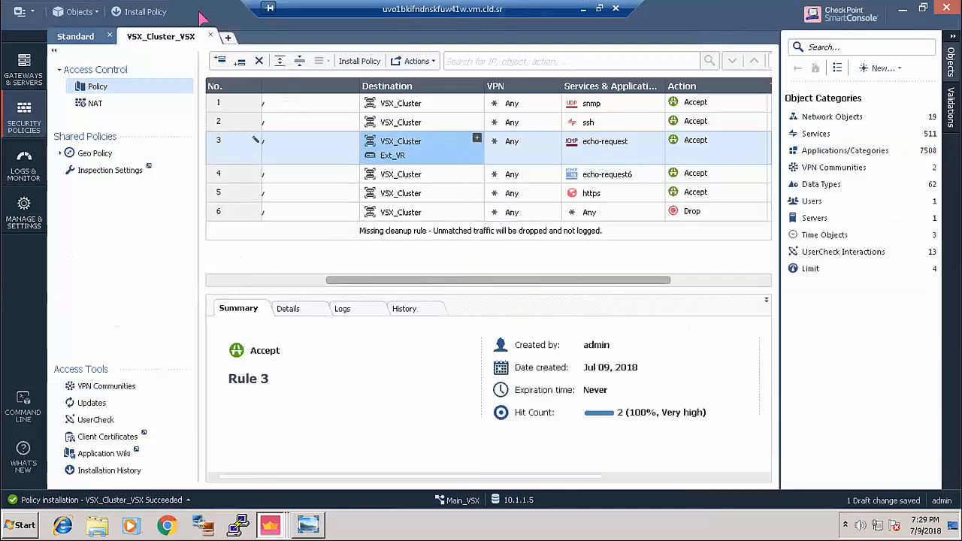
click(134, 12)
click(552, 344)
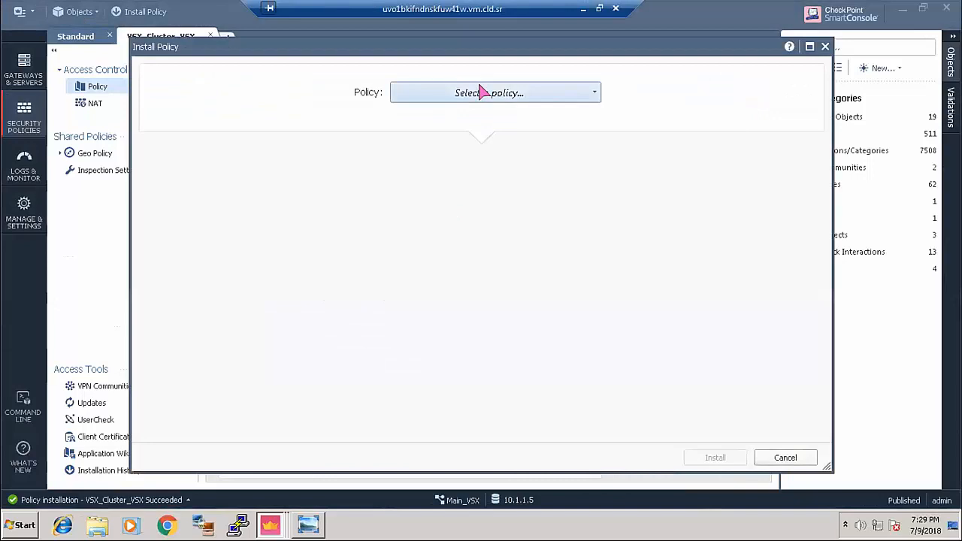
- Install the VSX_Cluster_VSX policy on both gateways, then minimize the remote session to CloudShare
click(481, 91)
click(445, 158)
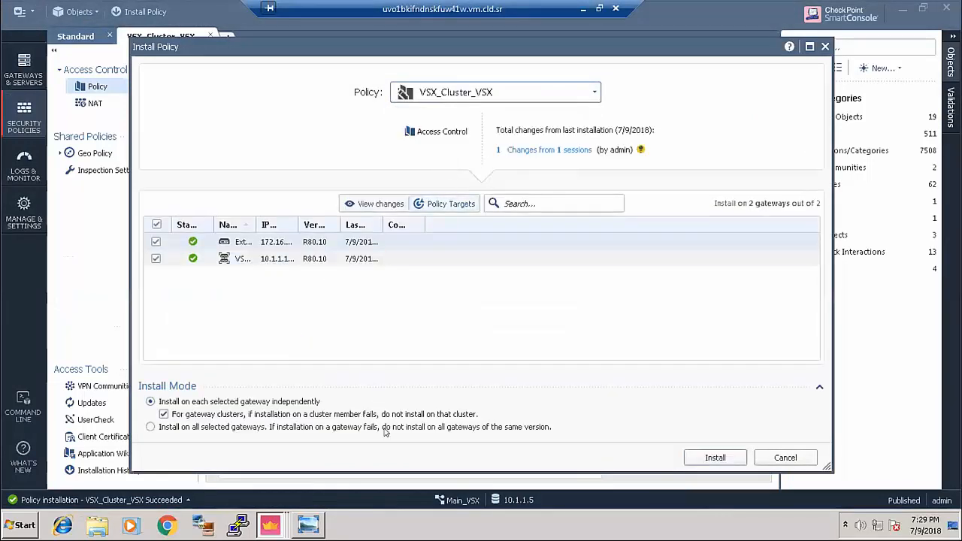
key(Return)
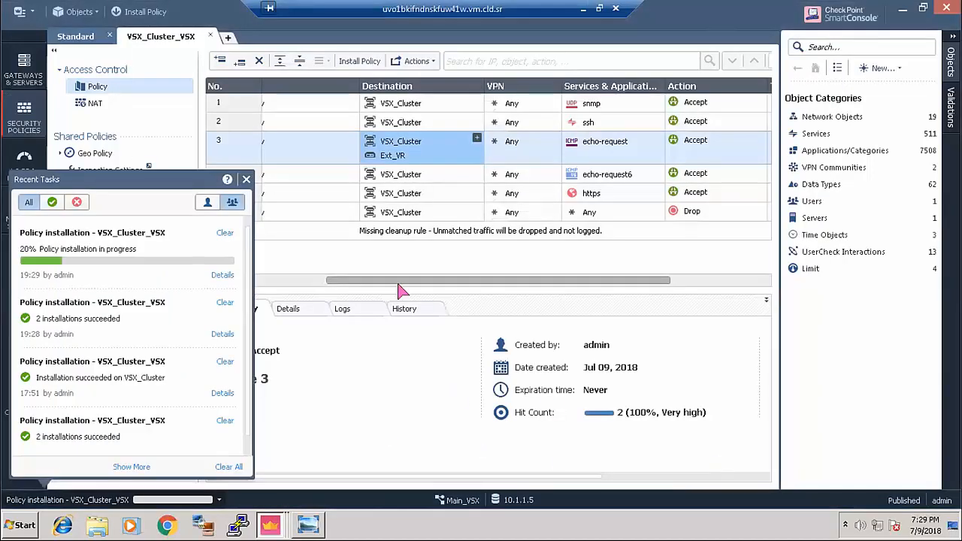
click(582, 8)
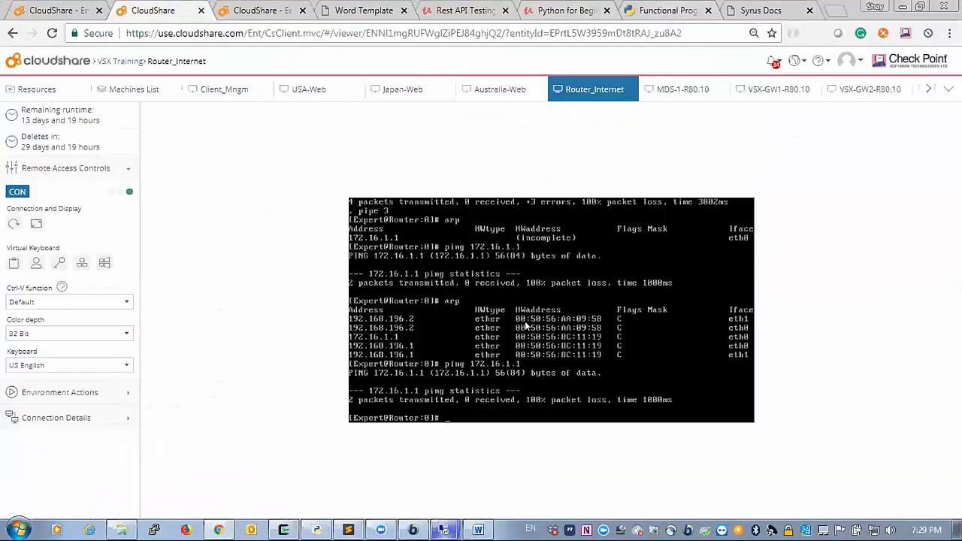
- Rerun the ping to 172.16.1.1 in the Router_Internet console and stop it to view statistics
key(Up)
key(Return)
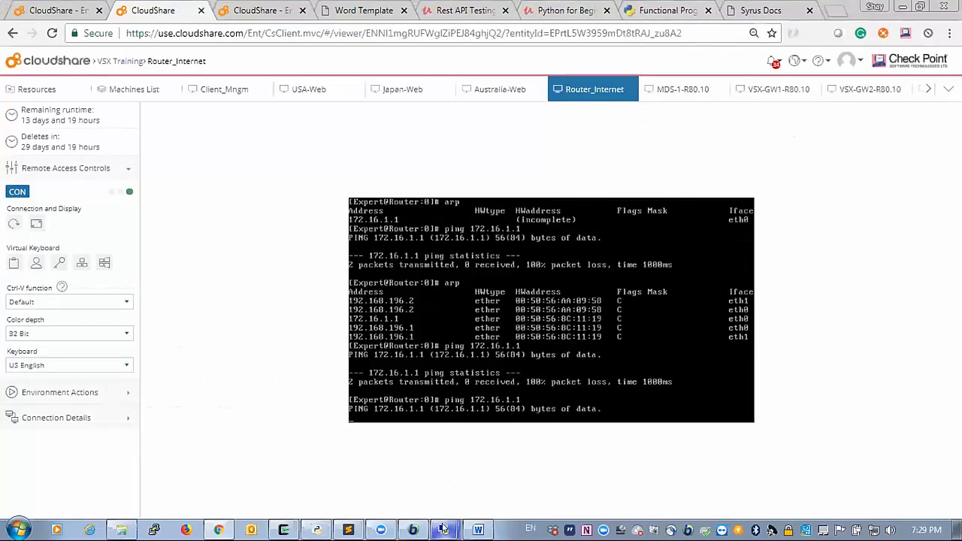
mouse_move(443, 531)
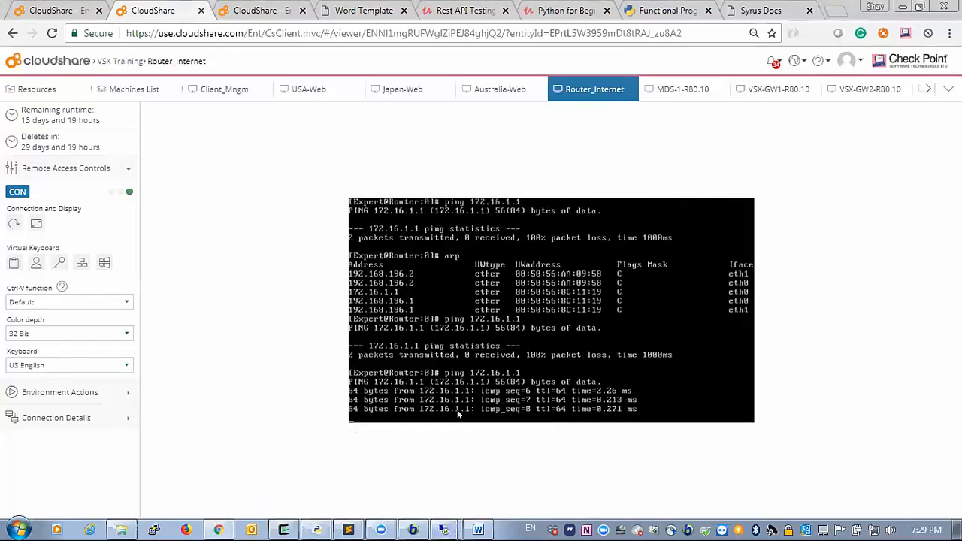
key(ctrl+c)
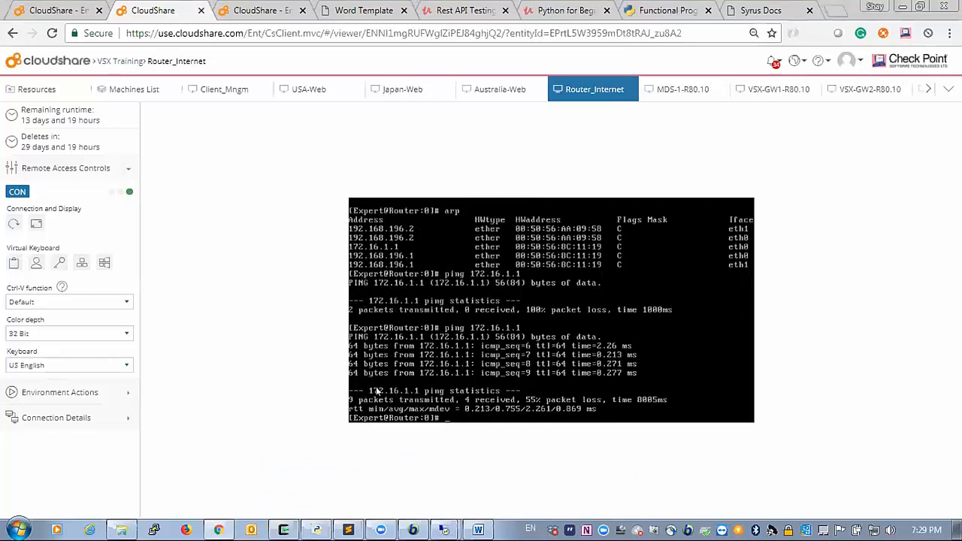
- Return to SmartConsole and review the recent VSX_Cluster_VSX policy installation results
mouse_move(412, 530)
click(348, 471)
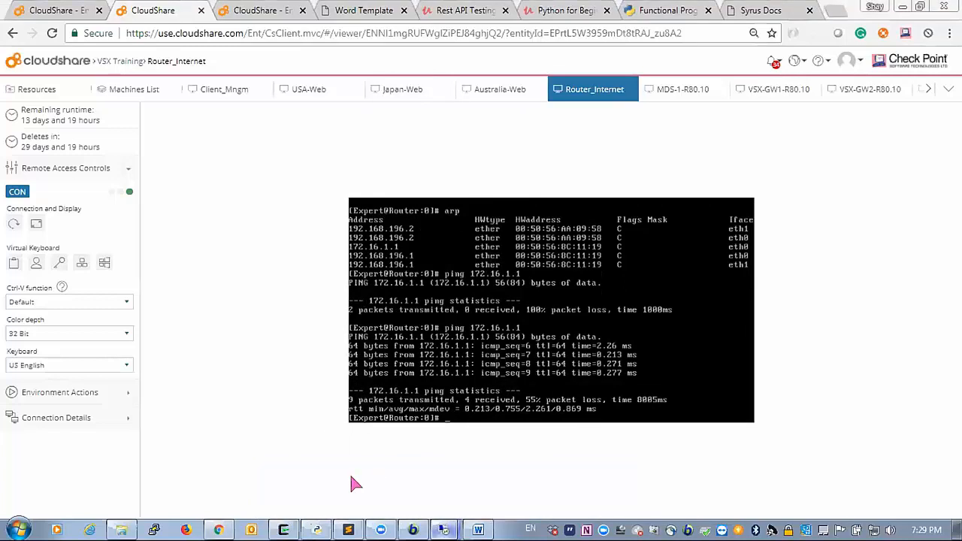
click(125, 497)
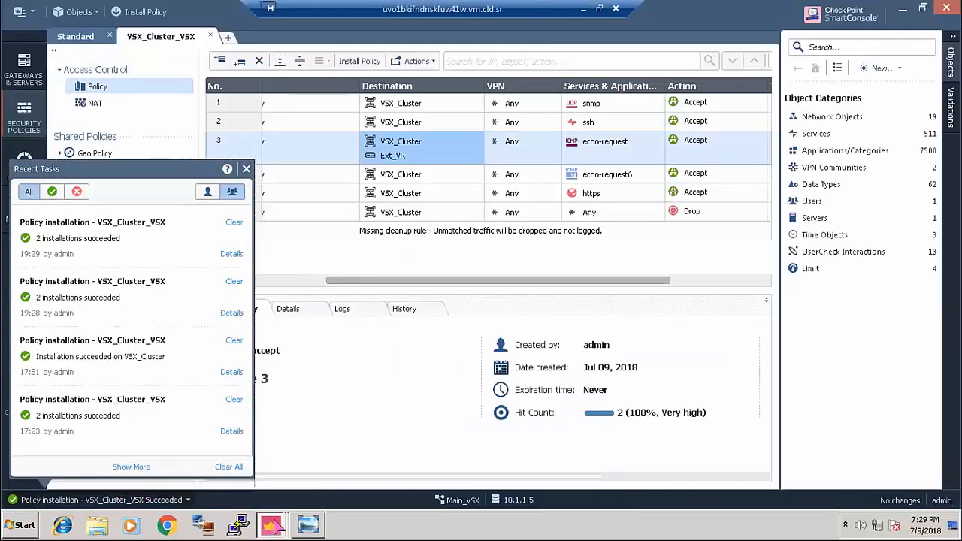
- Check the Japan_Target and USA_Target SmartConsole sessions, then minimize the remote desktop
click(266, 521)
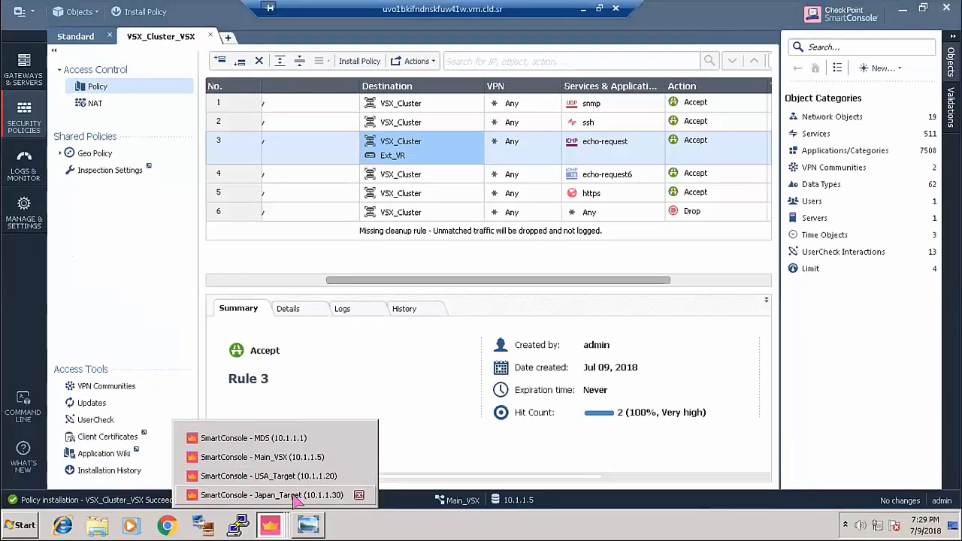
click(306, 494)
click(270, 526)
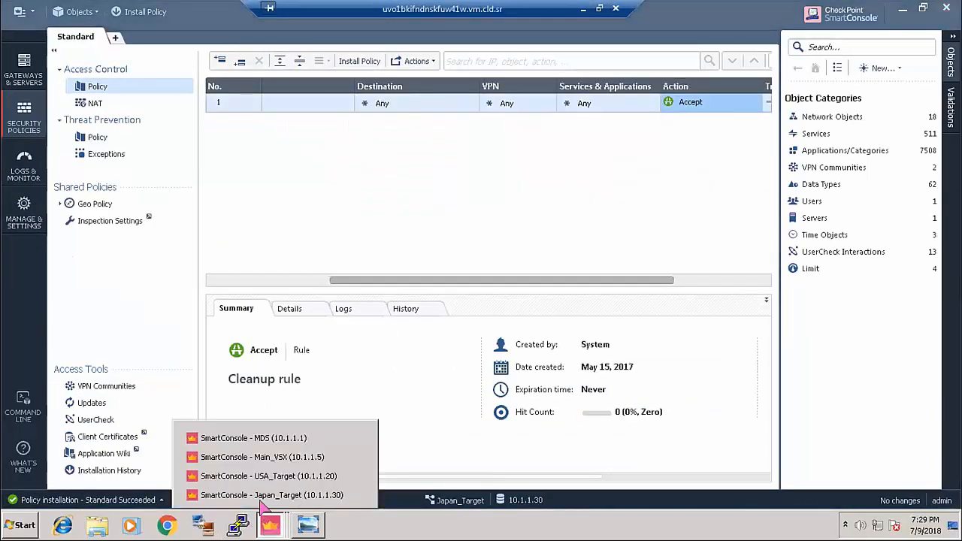
click(277, 476)
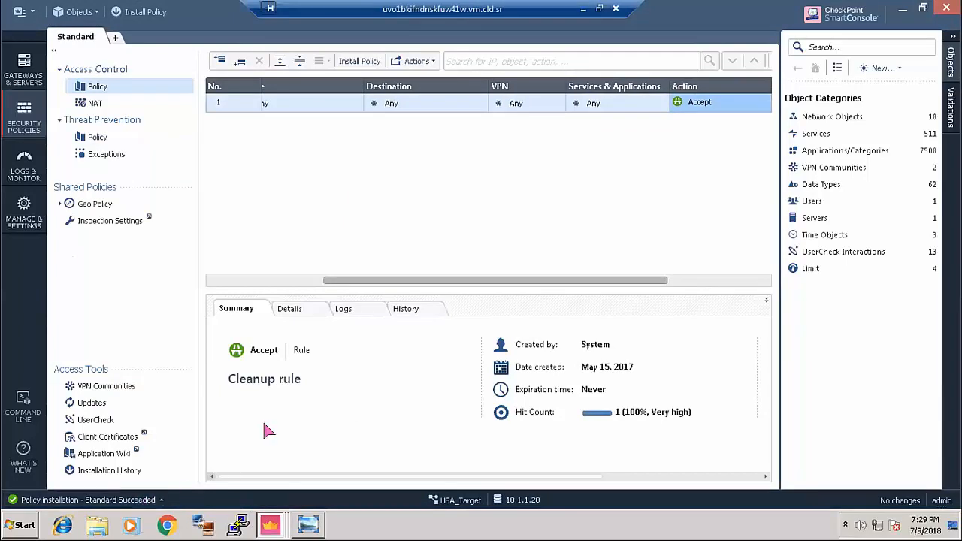
click(582, 9)
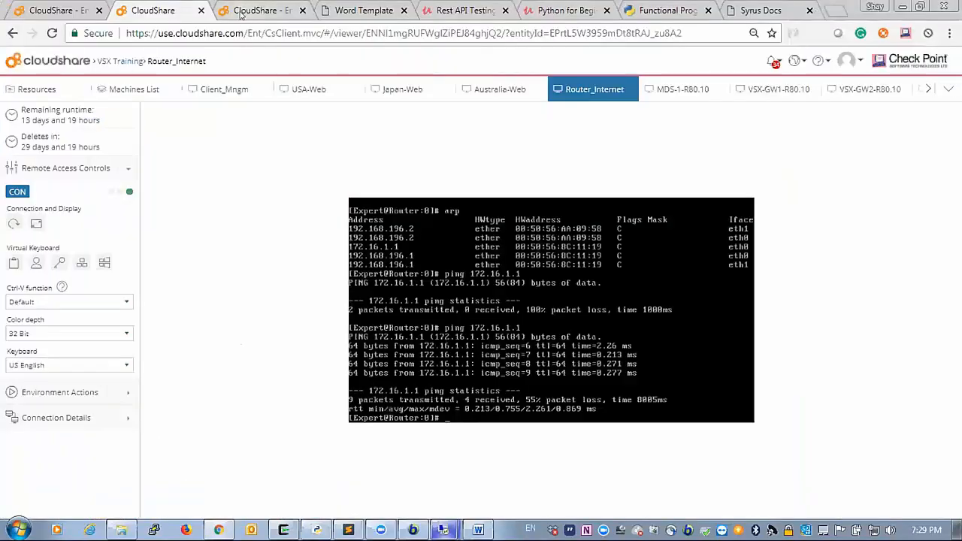
- On the USA-Web machine, ping 10.3.1.201 from the Command Prompt
click(302, 90)
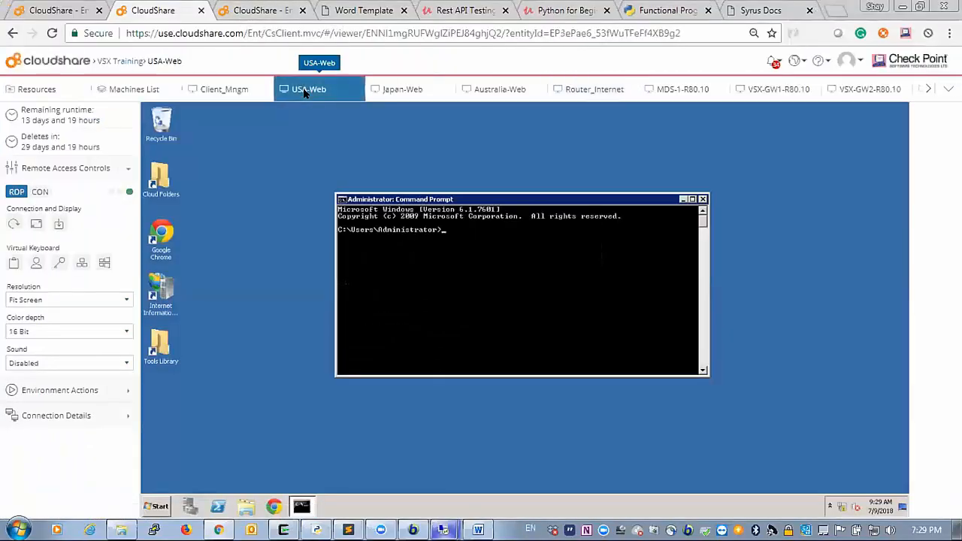
text(ping 10.3)
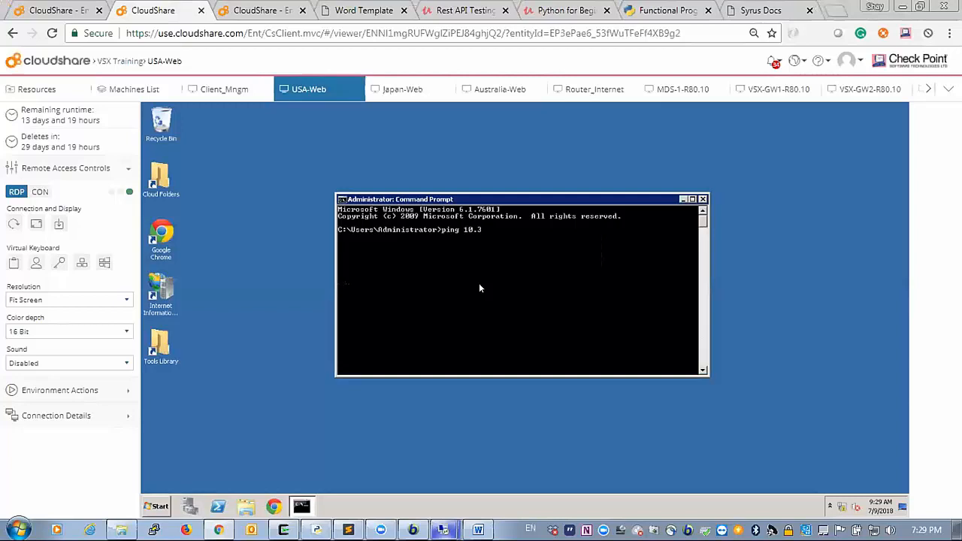
text(.1.201)
key(Return)
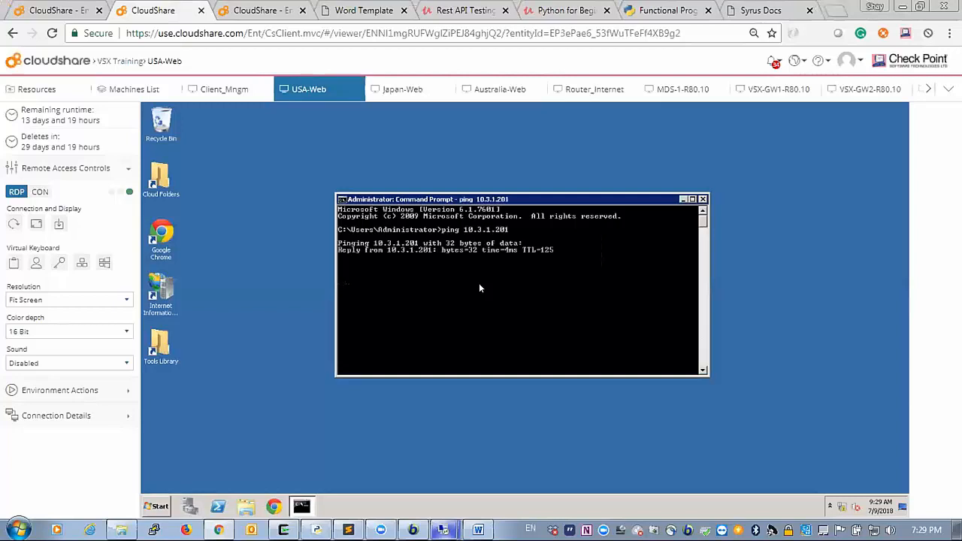
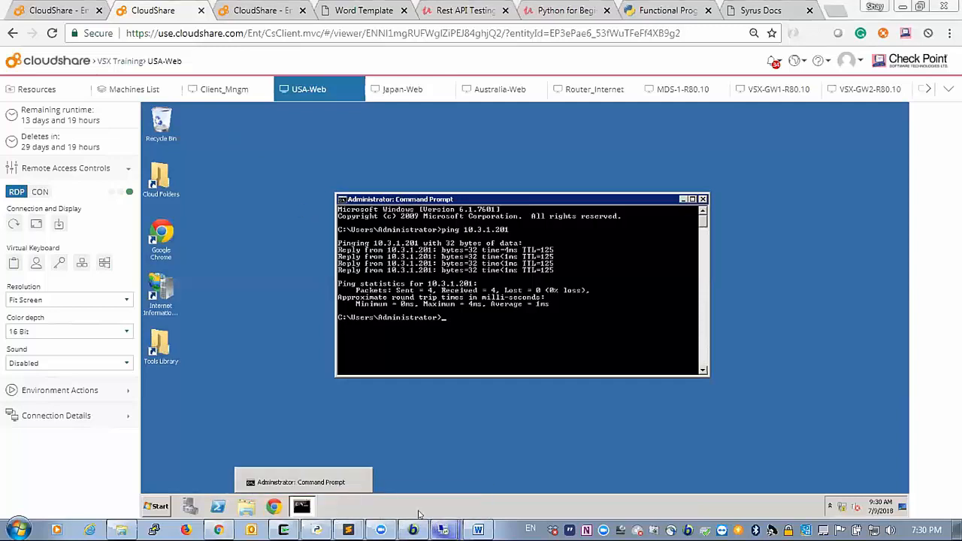
- Bring the SmartConsole remote desktop session to the front from the taskbar window list
mouse_move(444, 529)
click(376, 478)
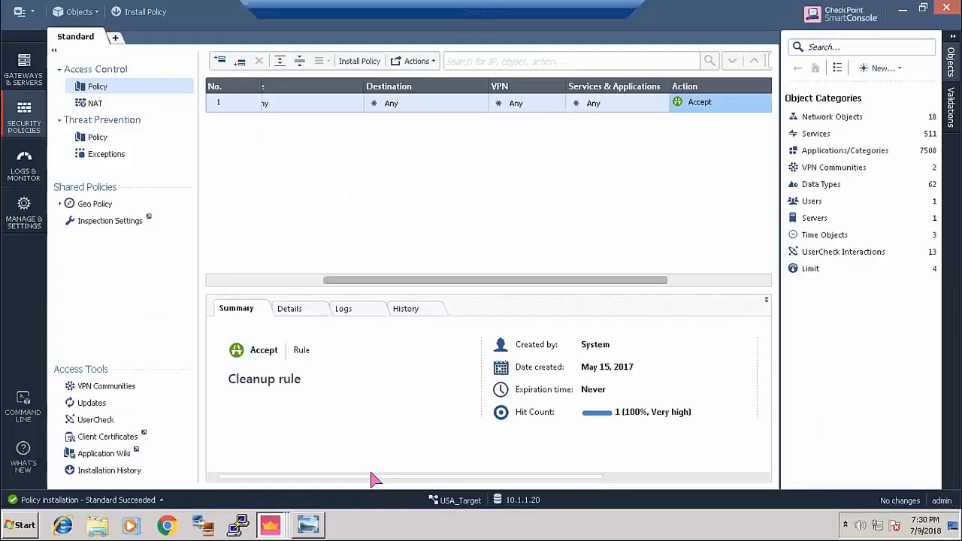
- Connect to the saved VSX-GW2 PuTTY session and log in as admin
click(237, 525)
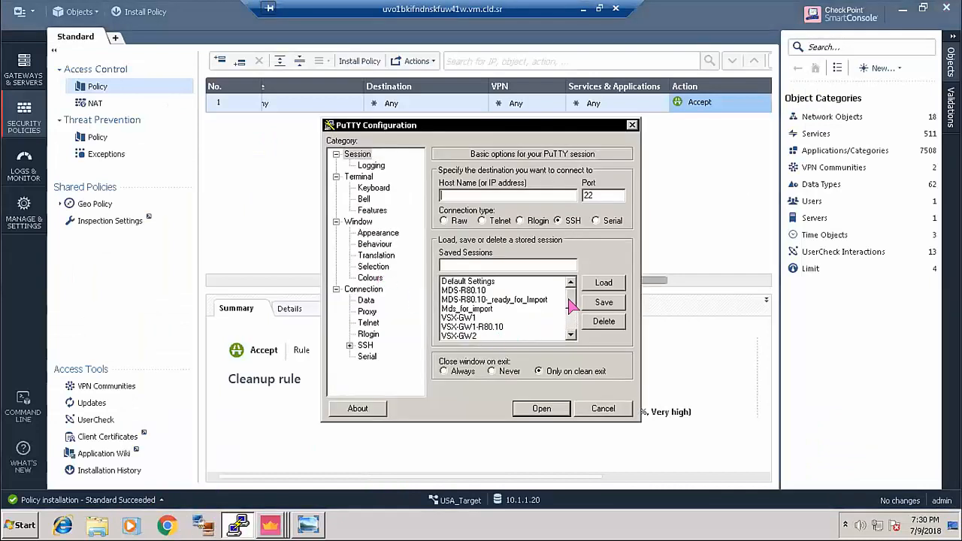
double_click(467, 336)
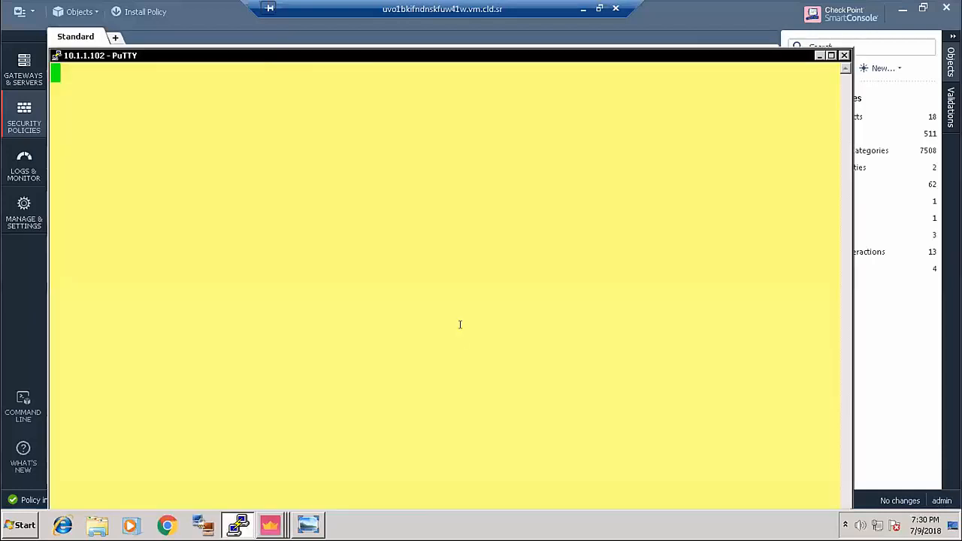
drag(259, 58, 294, 199)
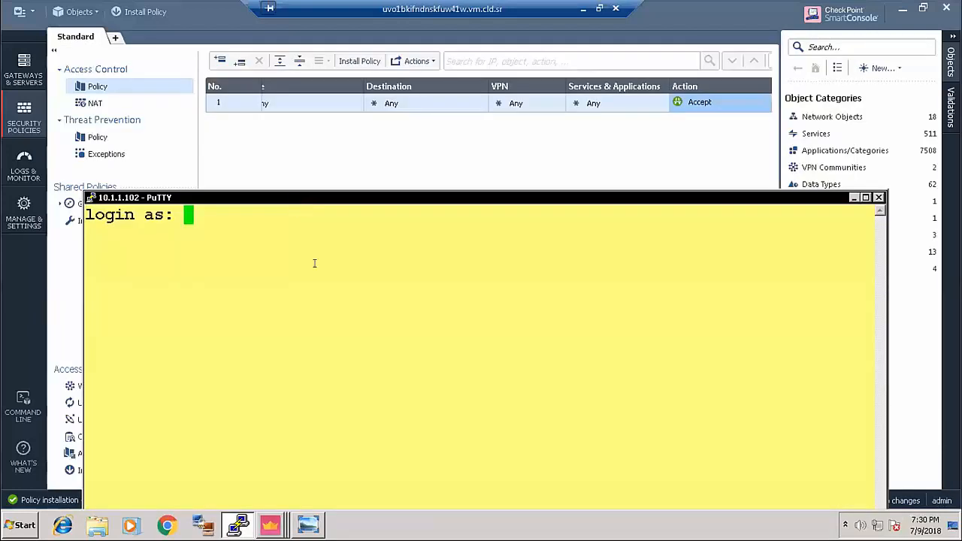
text(admin)
key(Return)
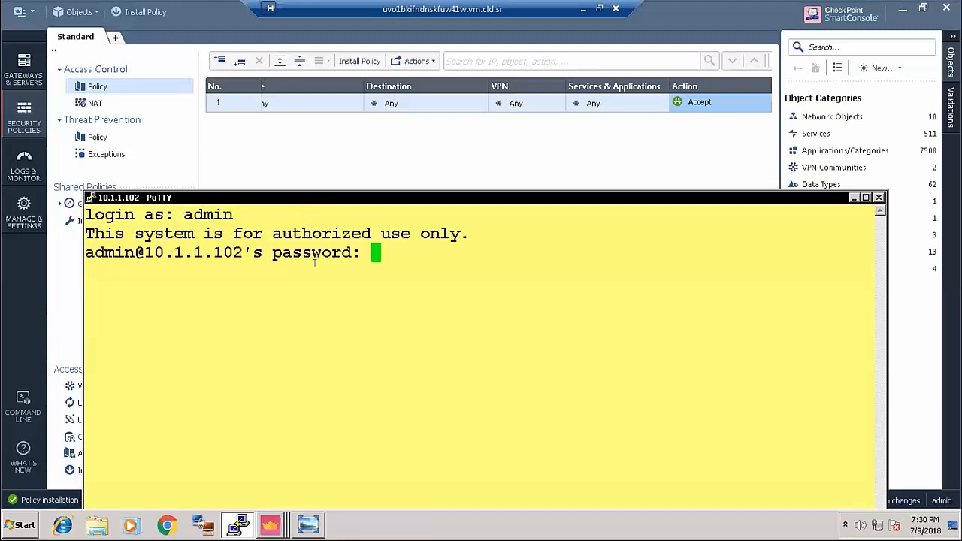
key(Return)
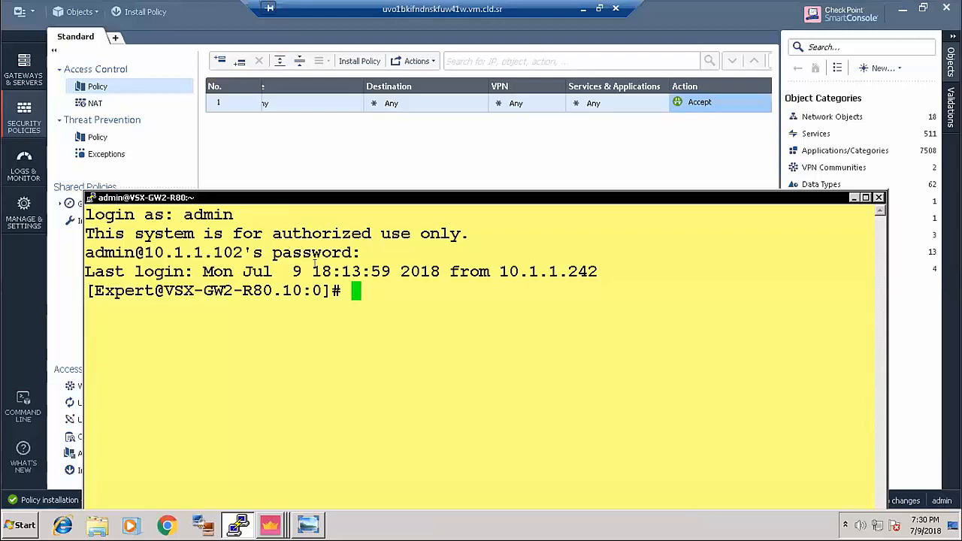
- Run cphaprob stat to show 6.6.6.1 Active and local 6.6.6.2 Standby, then close the session
text(cp)
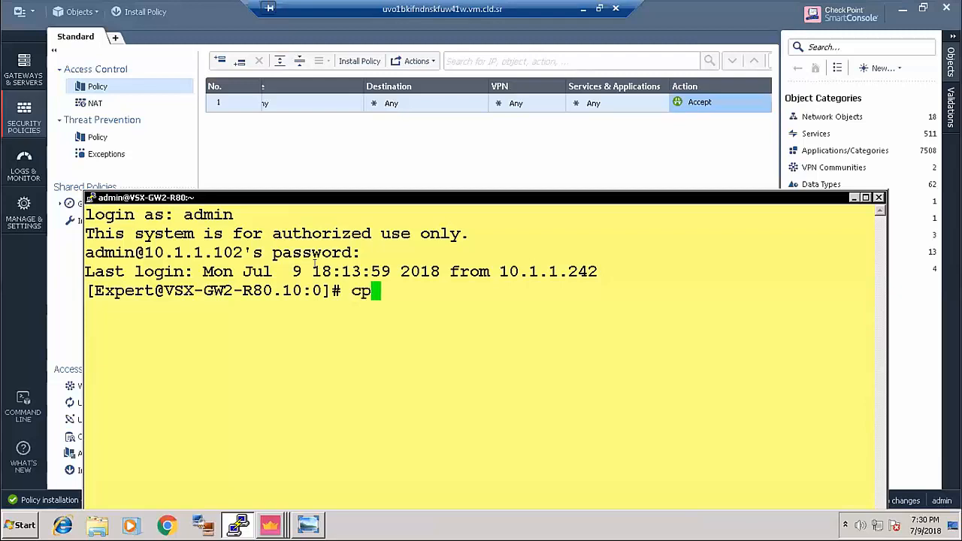
text(hapron )
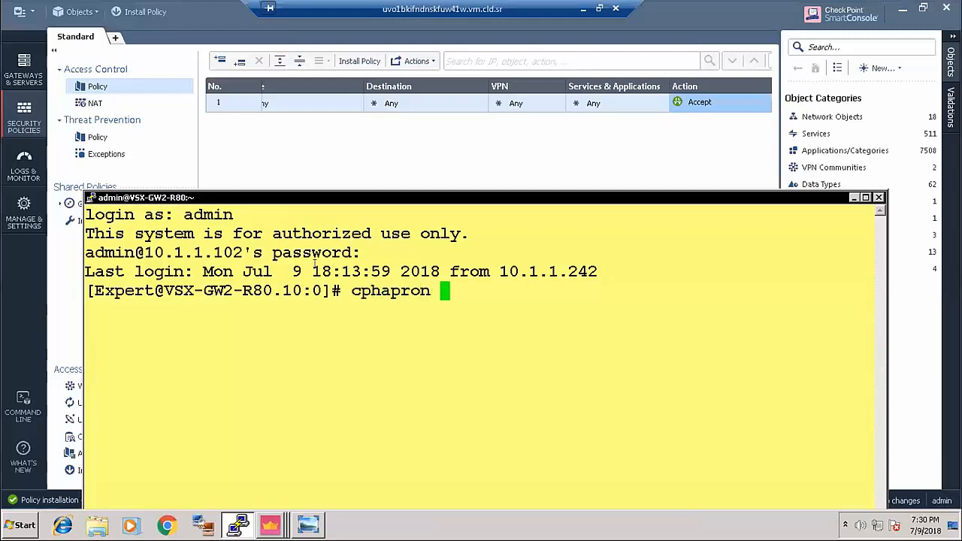
text(stat)
key(Return)
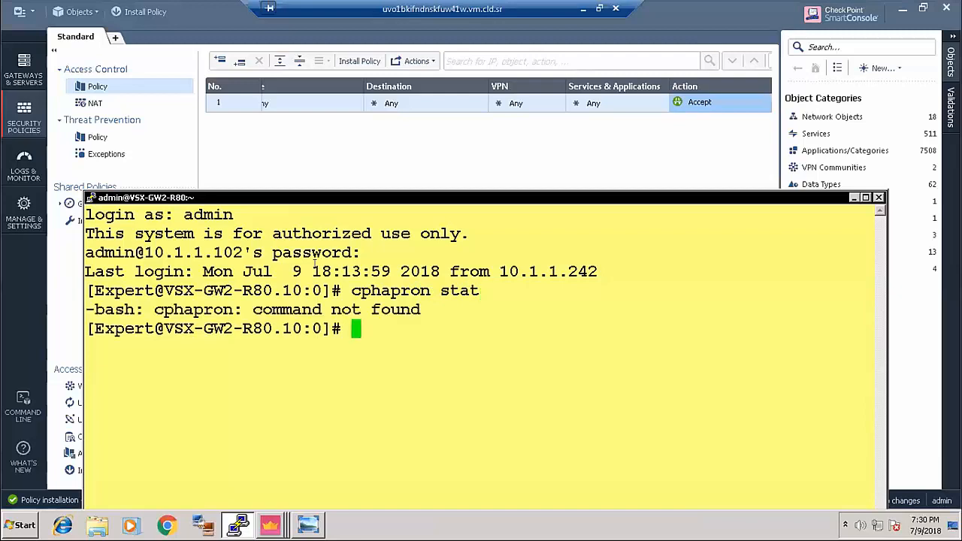
text(cpha)
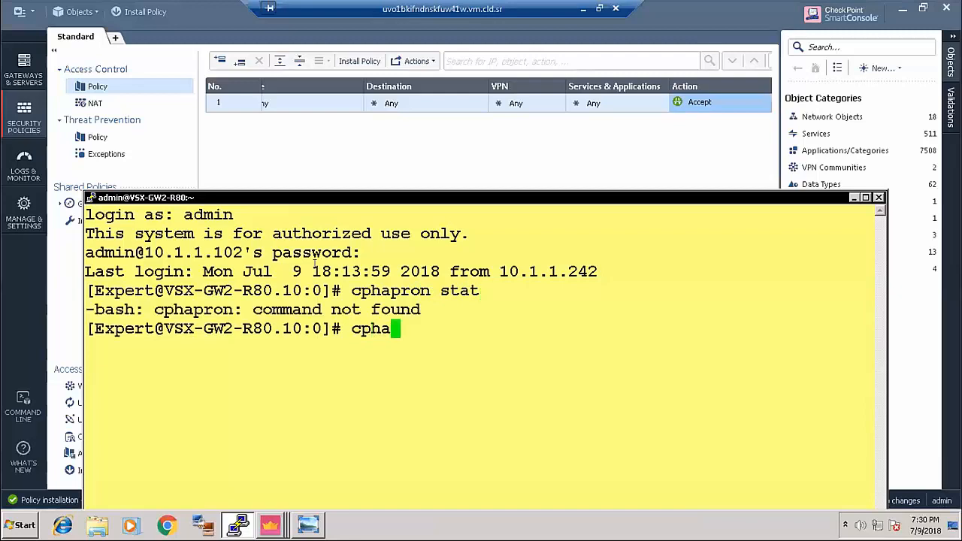
text(prob stat)
key(Return)
drag(483, 197, 465, 63)
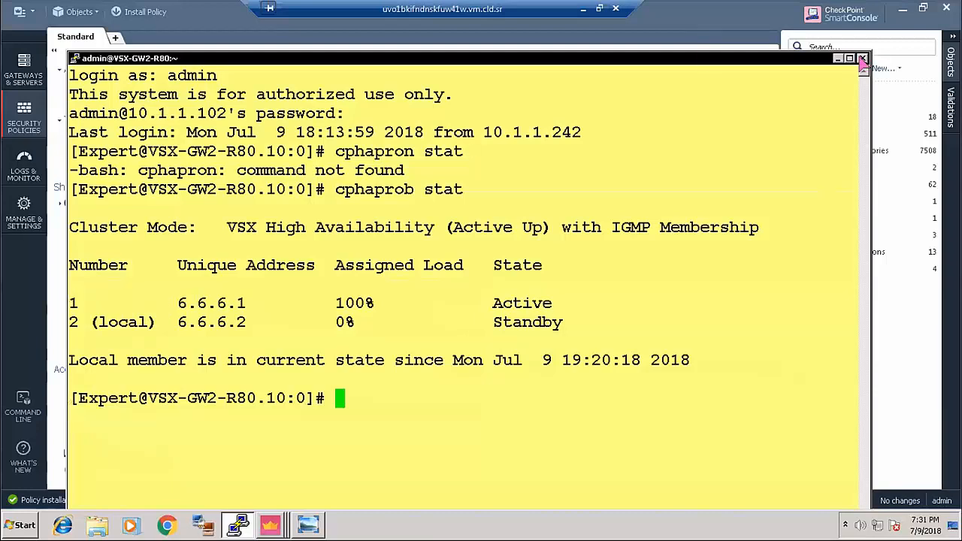
click(862, 58)
click(499, 302)
- Connect to the saved VSX-GW1 session and log in as admin, retrying the password
click(238, 524)
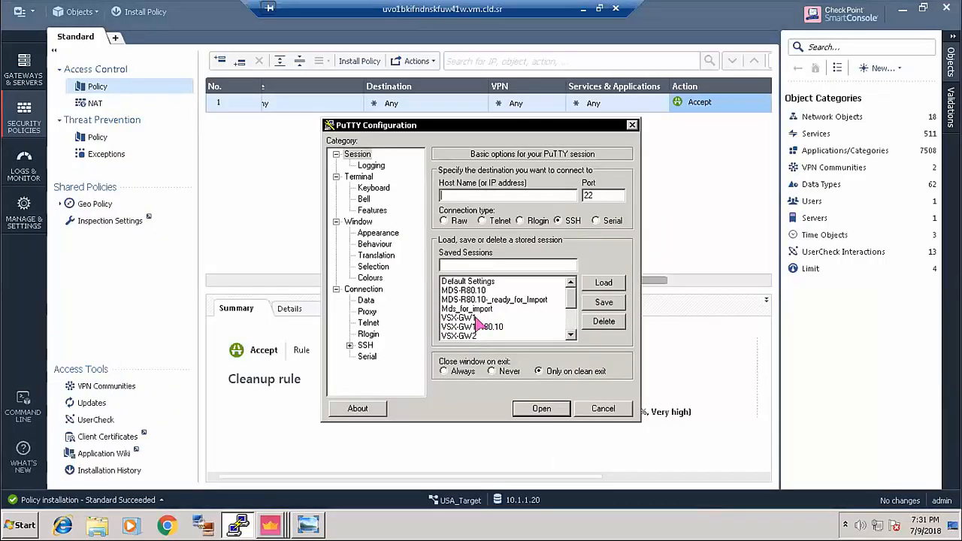
double_click(482, 322)
drag(288, 73, 288, 180)
text(admin)
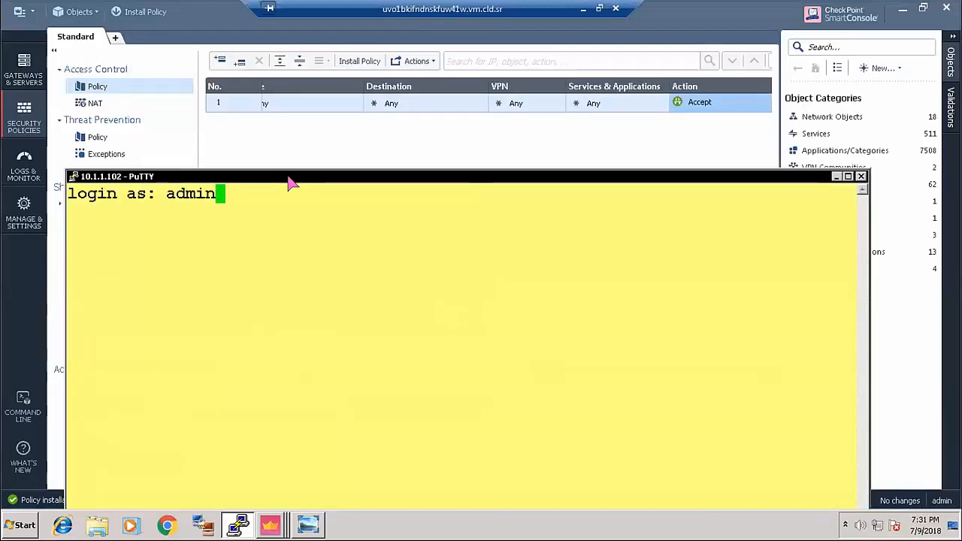
key(Return)
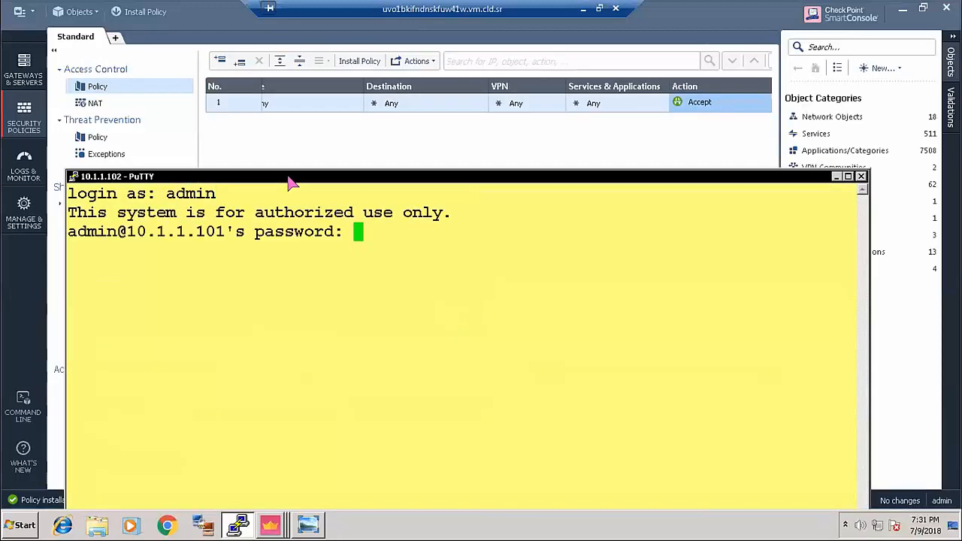
key(Return)
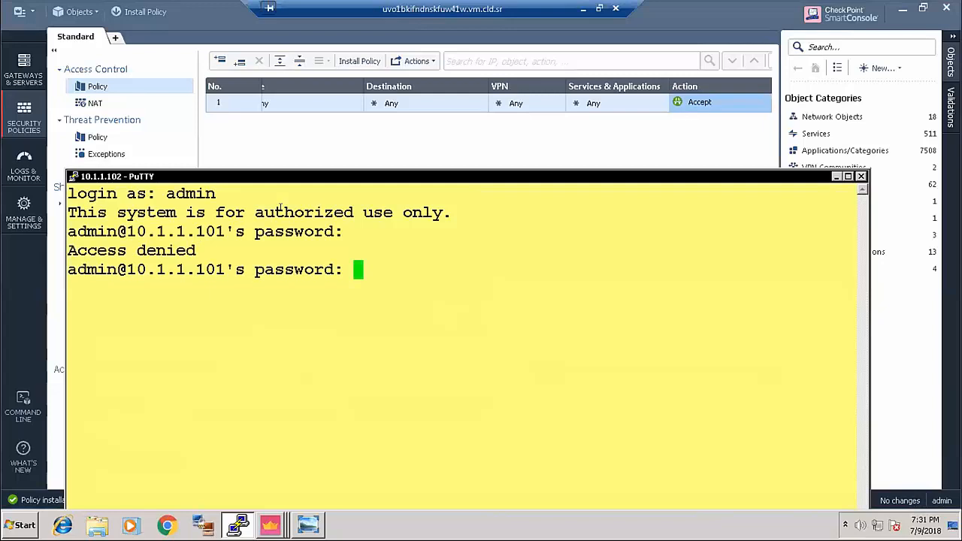
key(Return)
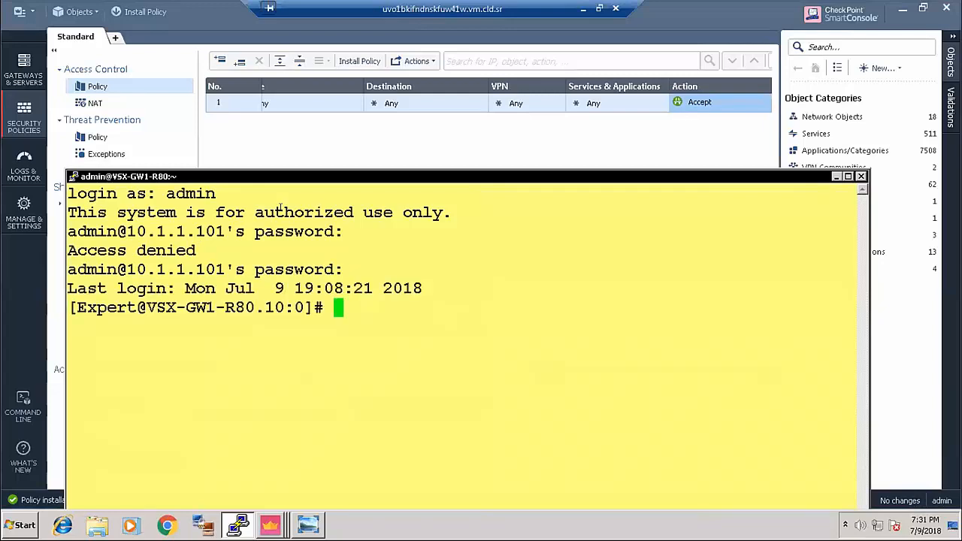
- Run vsx stat -v and highlight Ext_VR, USA_VS and Japn_VS in the devices table
text(vsx stat -v)
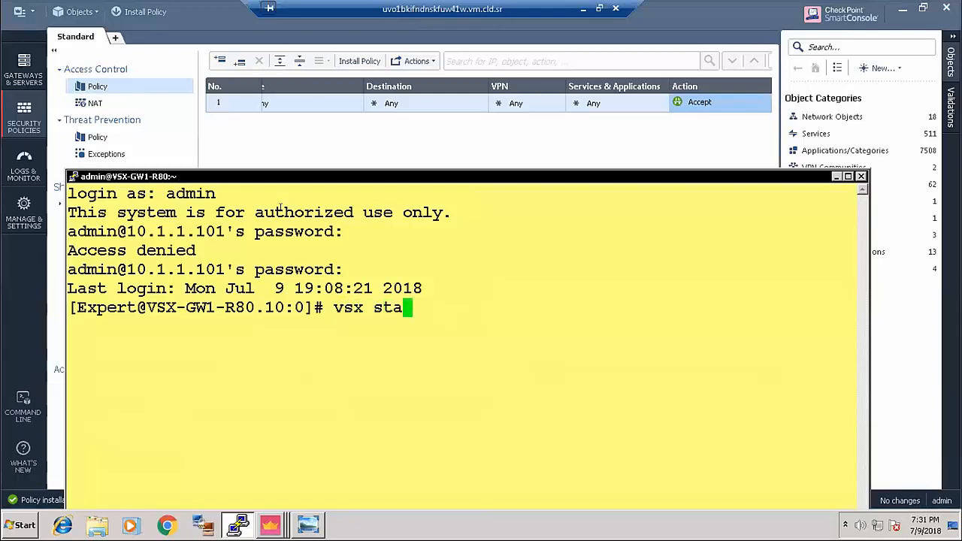
key(Return)
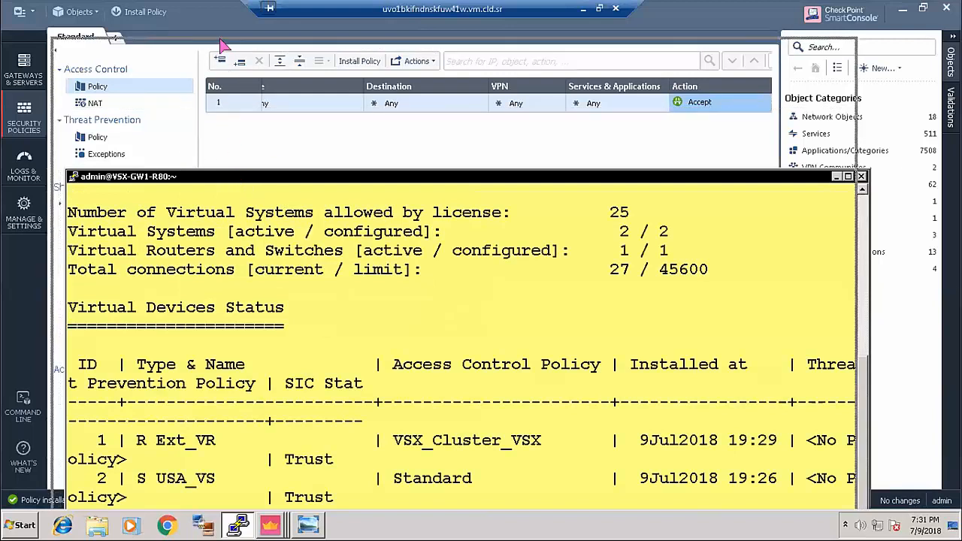
drag(239, 178, 225, 45)
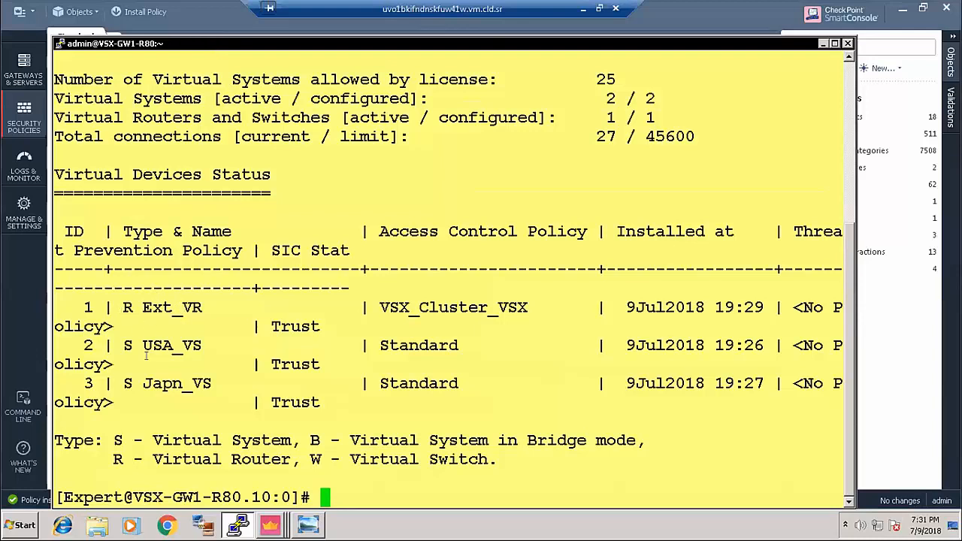
drag(133, 307, 203, 307)
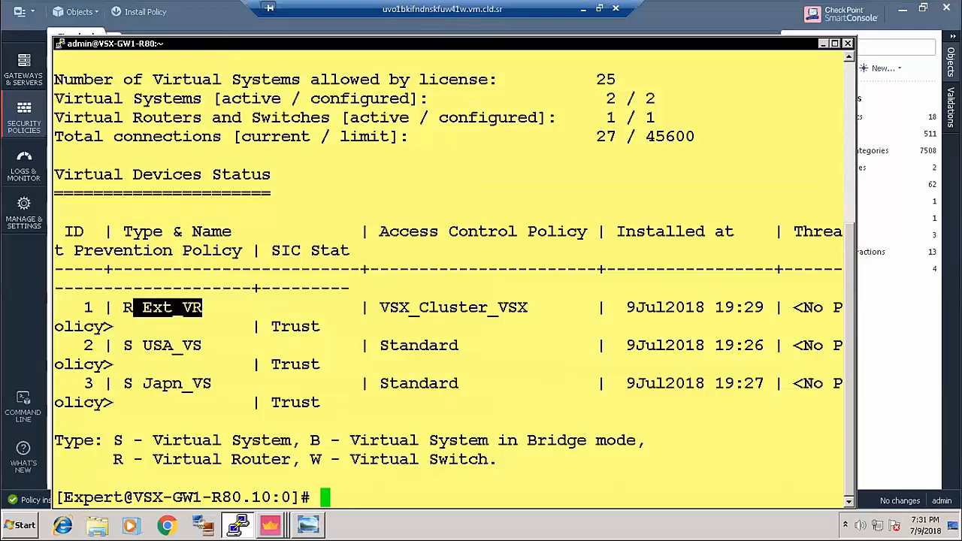
drag(134, 345, 200, 341)
drag(140, 383, 223, 384)
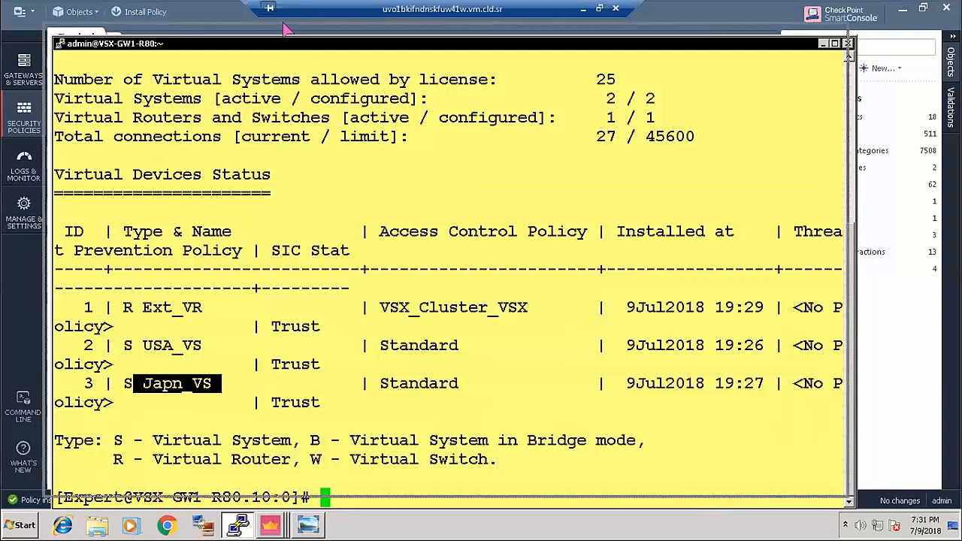
drag(297, 43, 280, 15)
click(325, 466)
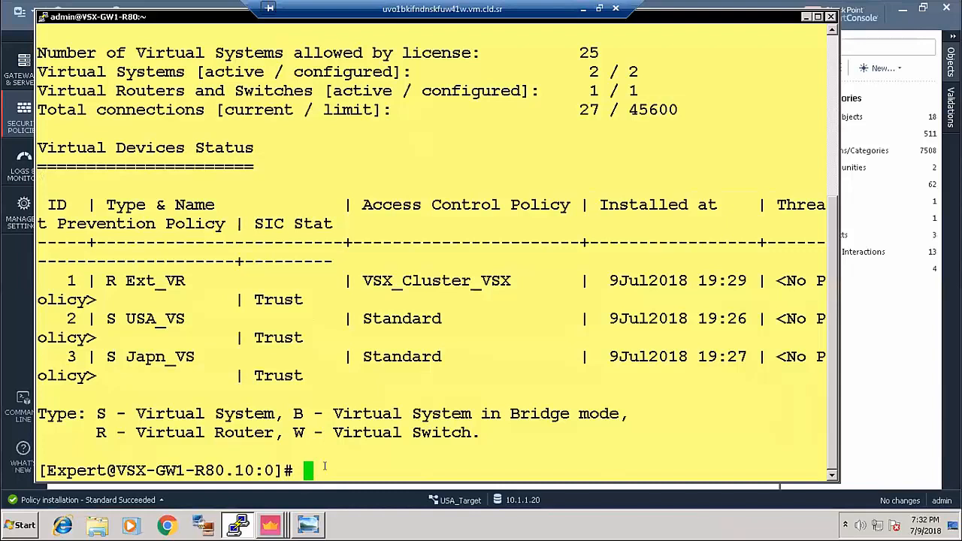
- Switch to virtual device 2 with vsenv 2 and highlight USA_VS's ifconfig address 10.2.1.104
text(vsenv 2)
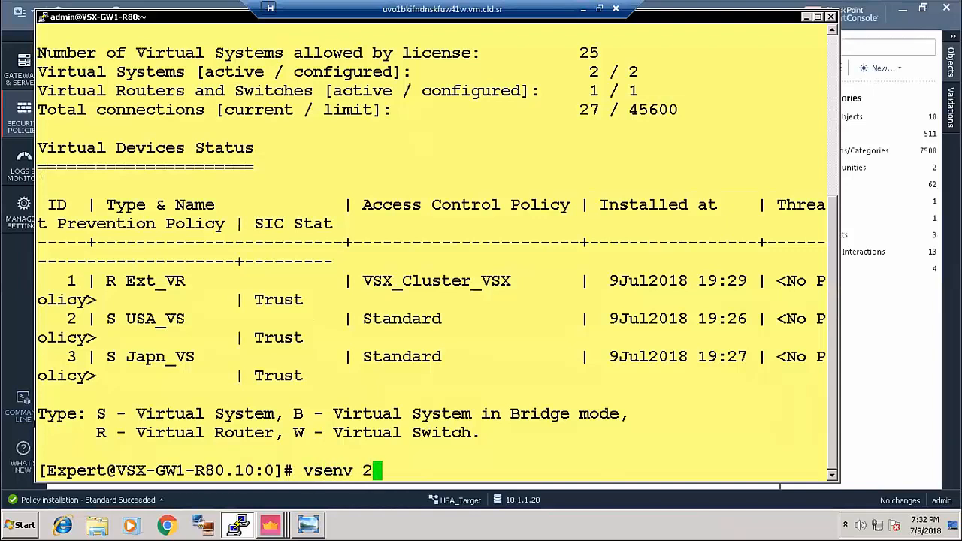
key(Return)
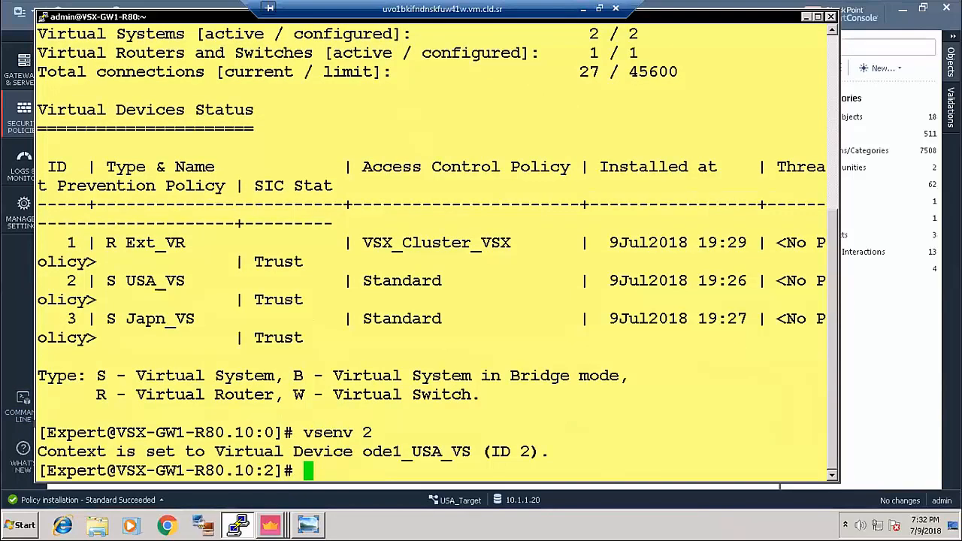
text(ifc)
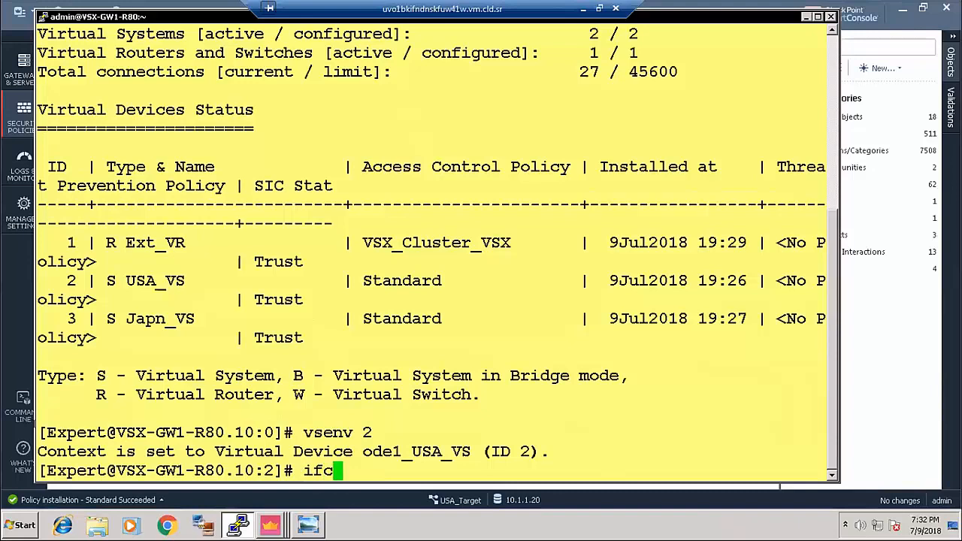
text(onfig)
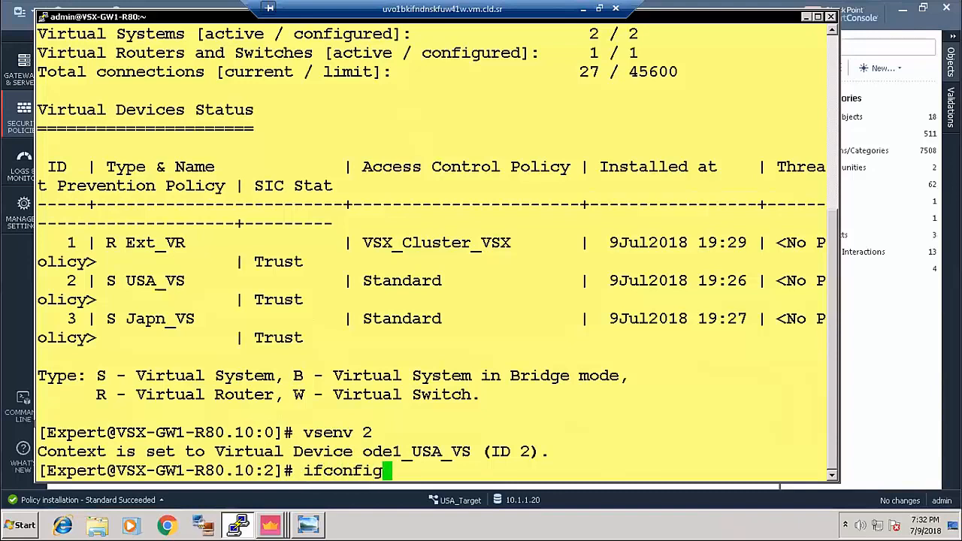
key(Return)
scroll(289, 229, up, 10)
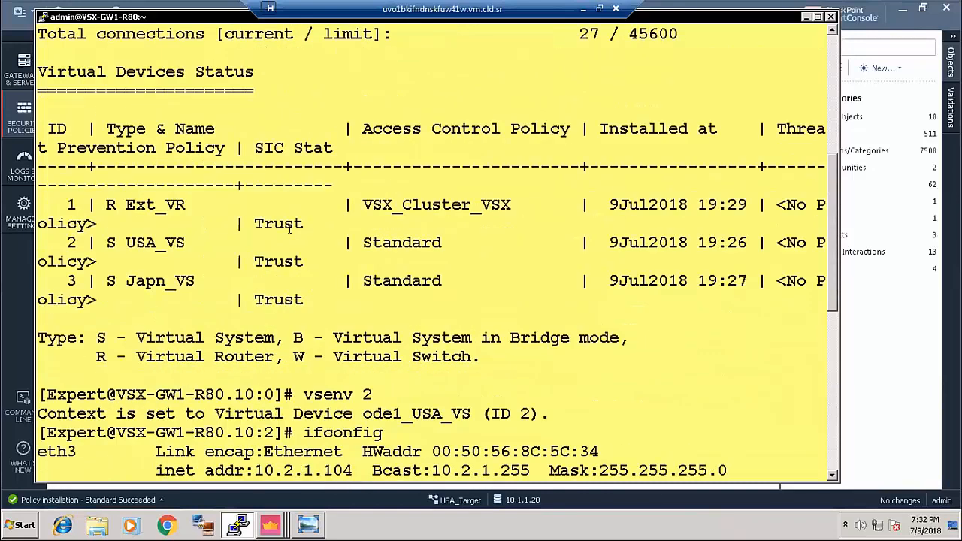
scroll(272, 266, down, 4)
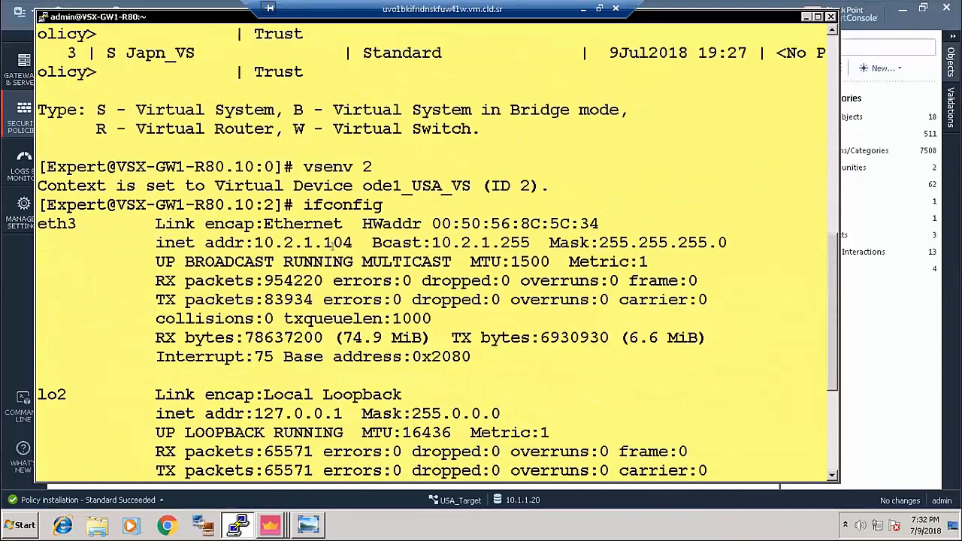
drag(247, 238, 363, 242)
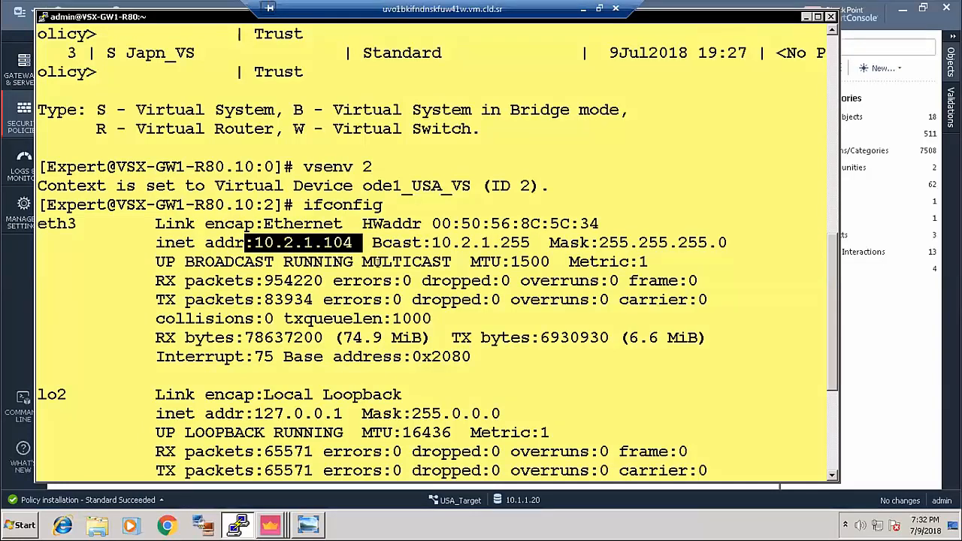
- Highlight the Standard policy names on the USA_VS and Japn_VS rows, then minimize PuTTY
scroll(375, 260, up, 4)
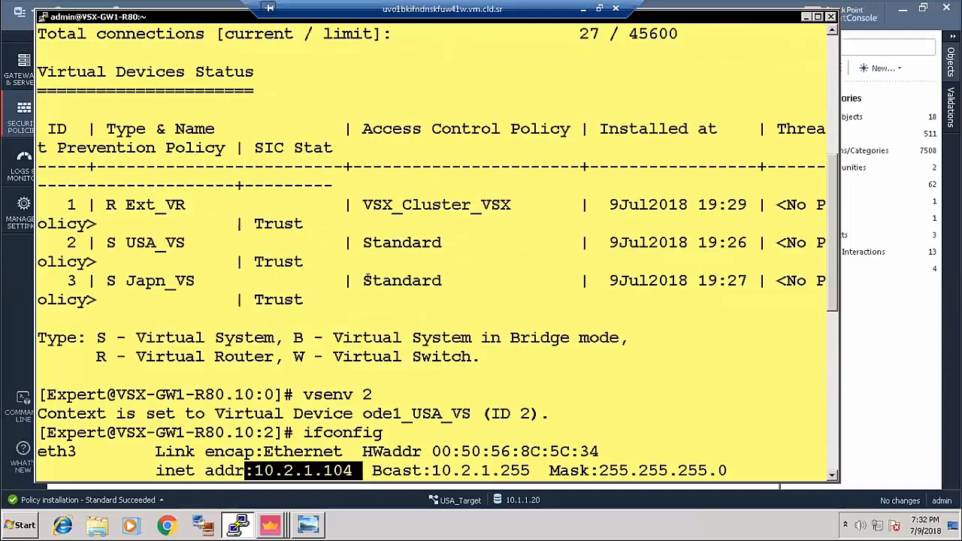
drag(451, 242, 355, 242)
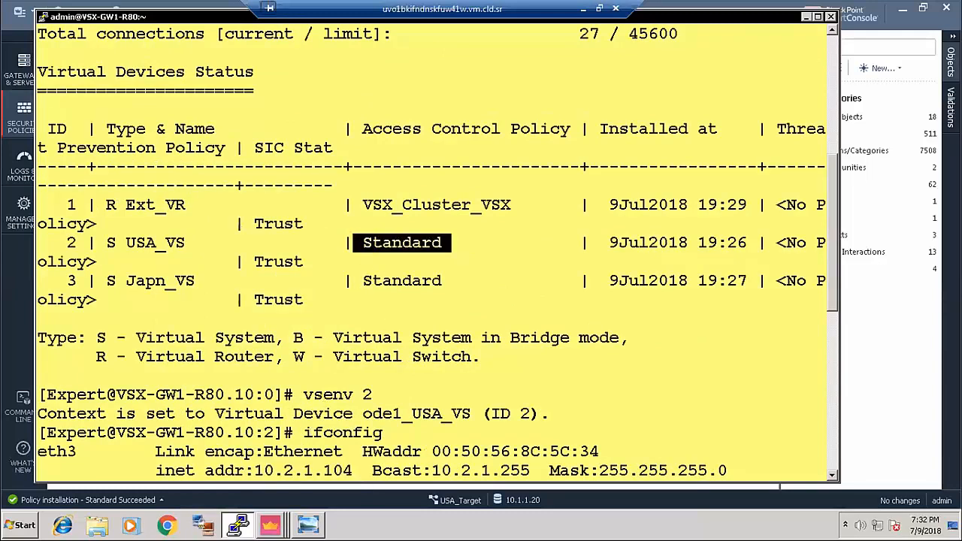
drag(442, 280, 367, 280)
drag(366, 242, 412, 236)
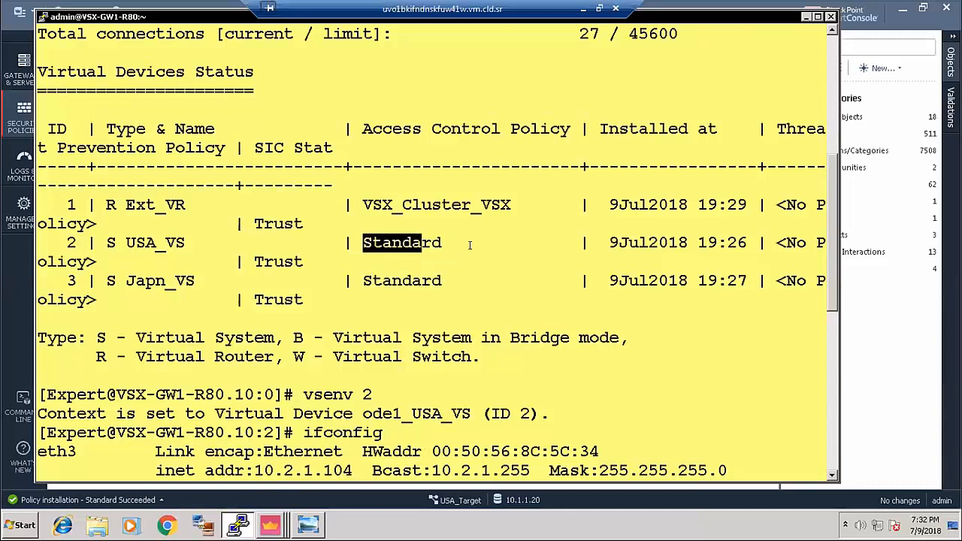
drag(441, 280, 380, 280)
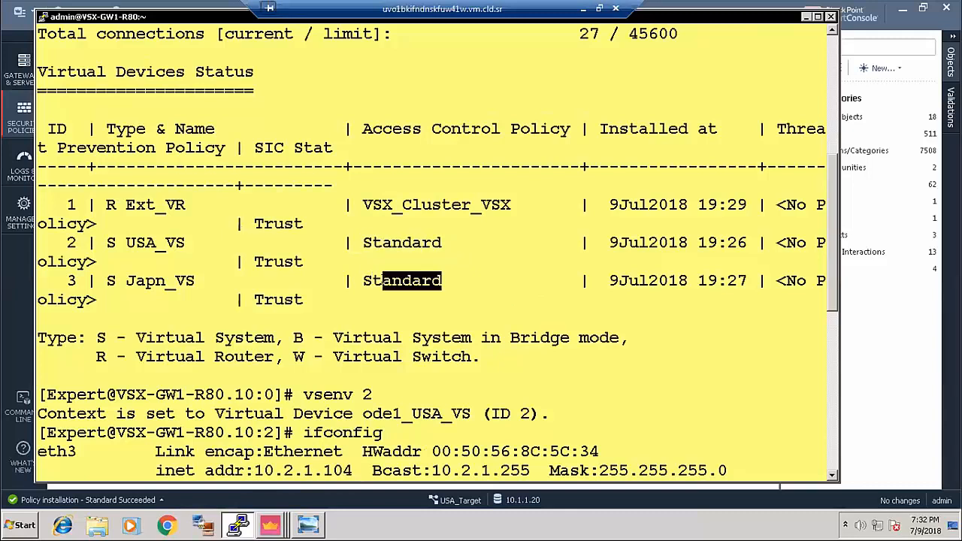
click(805, 16)
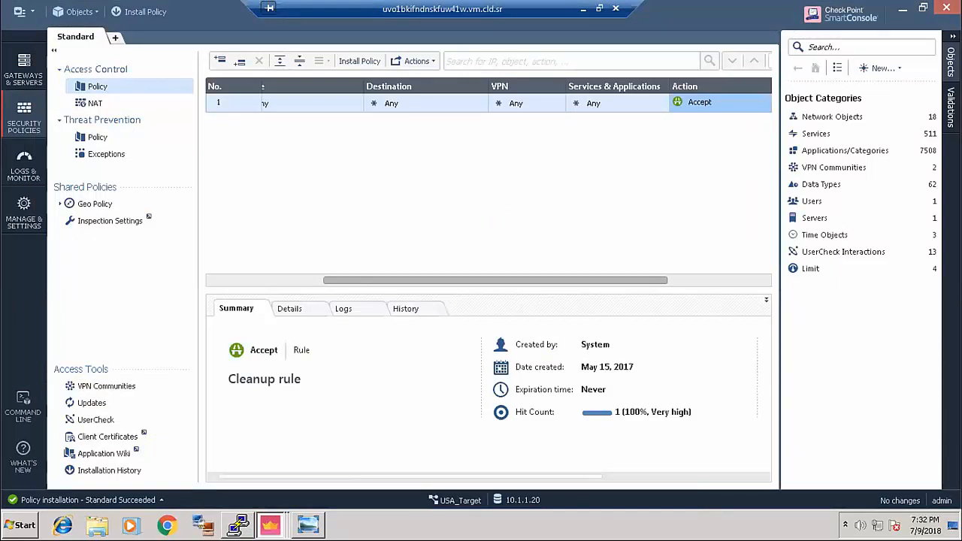
- Display the VSX_Demo.jpg topology diagram in Windows Photo Viewer
click(308, 525)
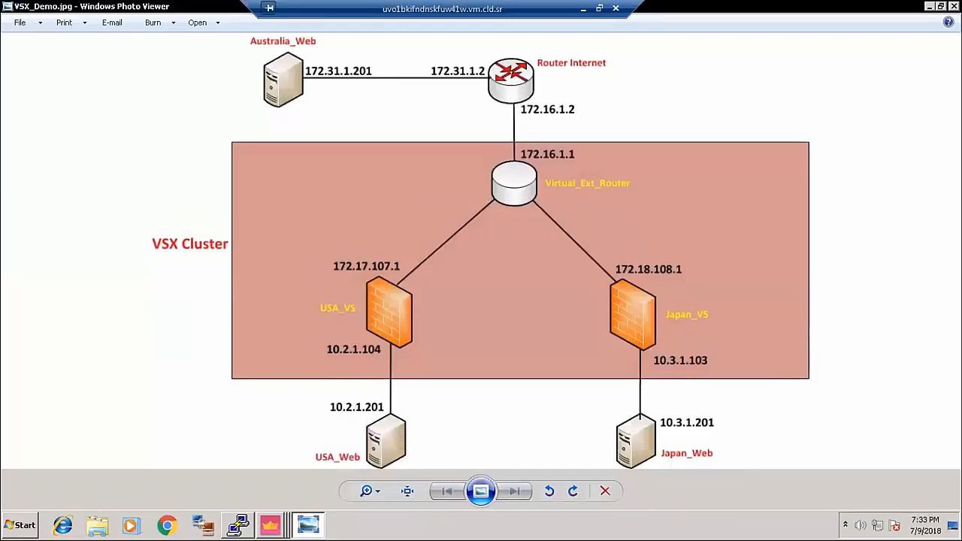
- Run route on the Router_Internet console to list its routing table, then return to USA-Web
click(581, 8)
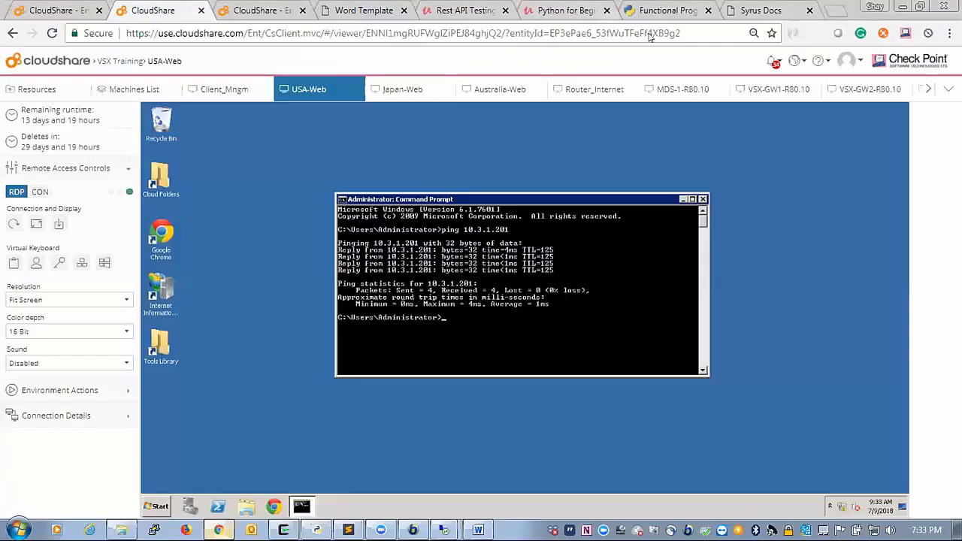
click(594, 90)
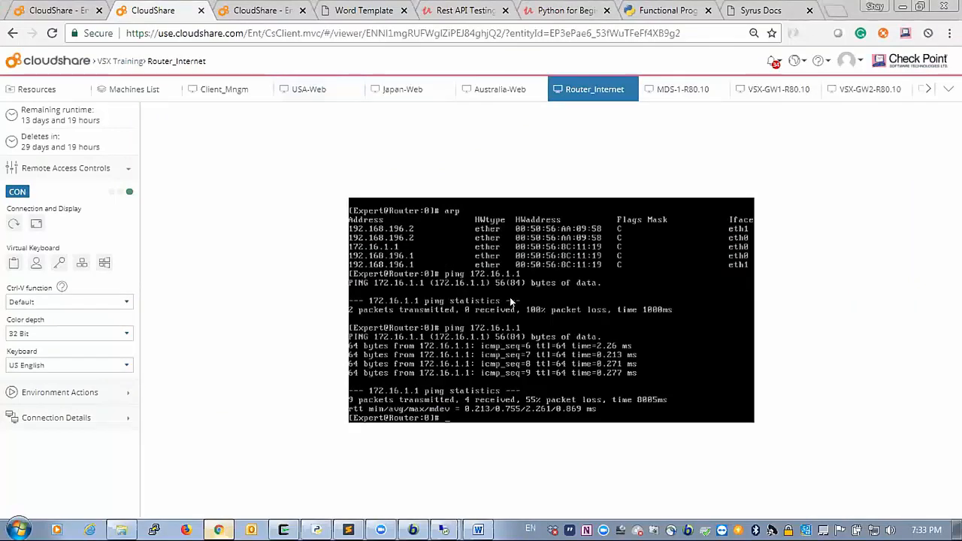
text(route)
key(Return)
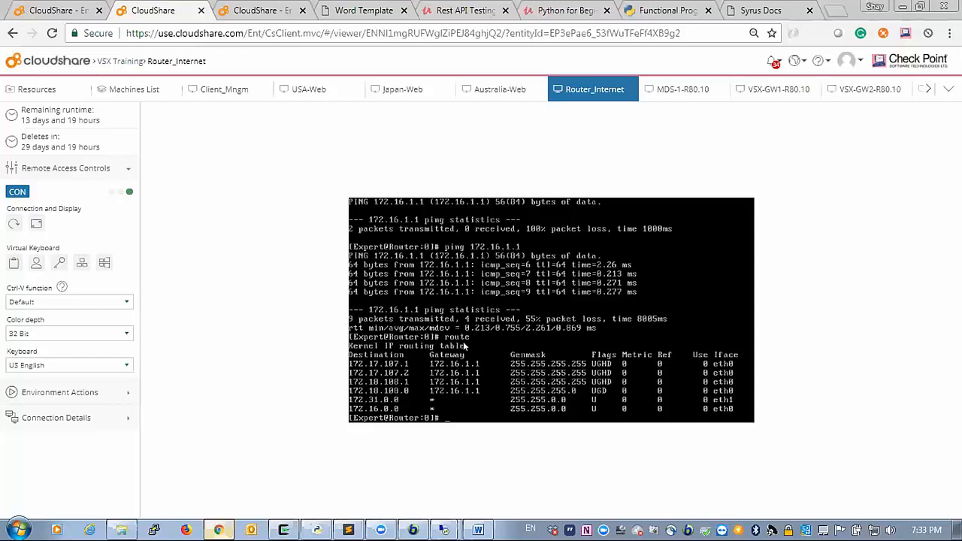
click(314, 91)
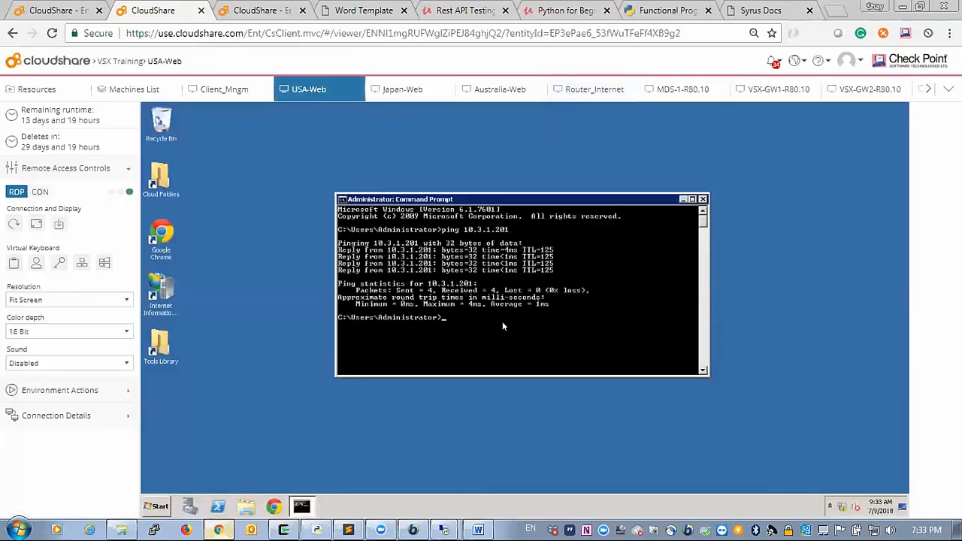
- Start a ping command on USA-Web, then check the VSX_Demo diagram in the other remote session
text(ping)
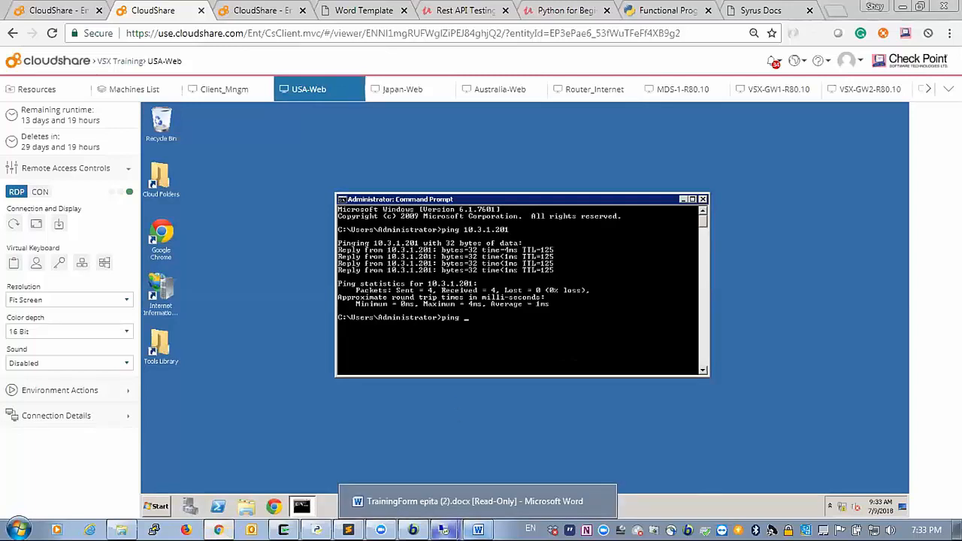
mouse_move(445, 530)
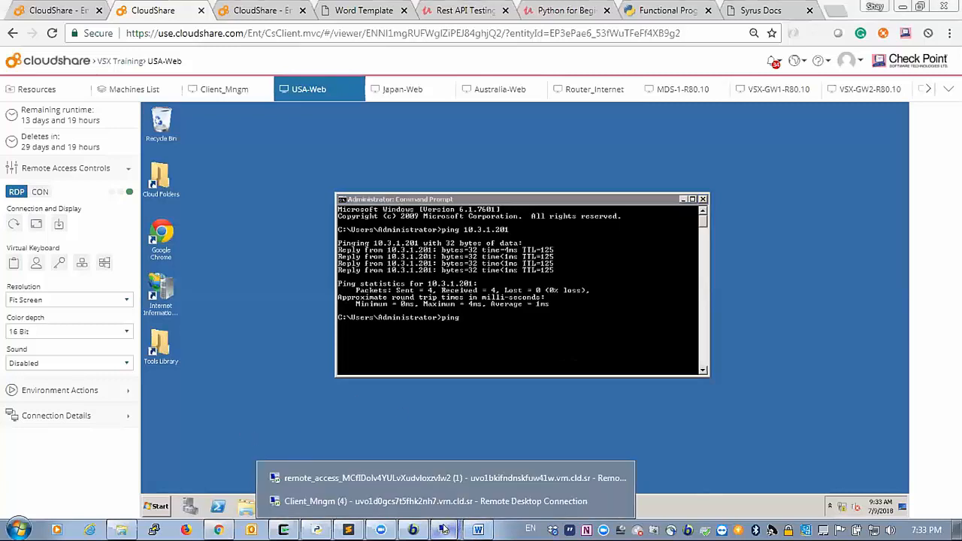
click(395, 476)
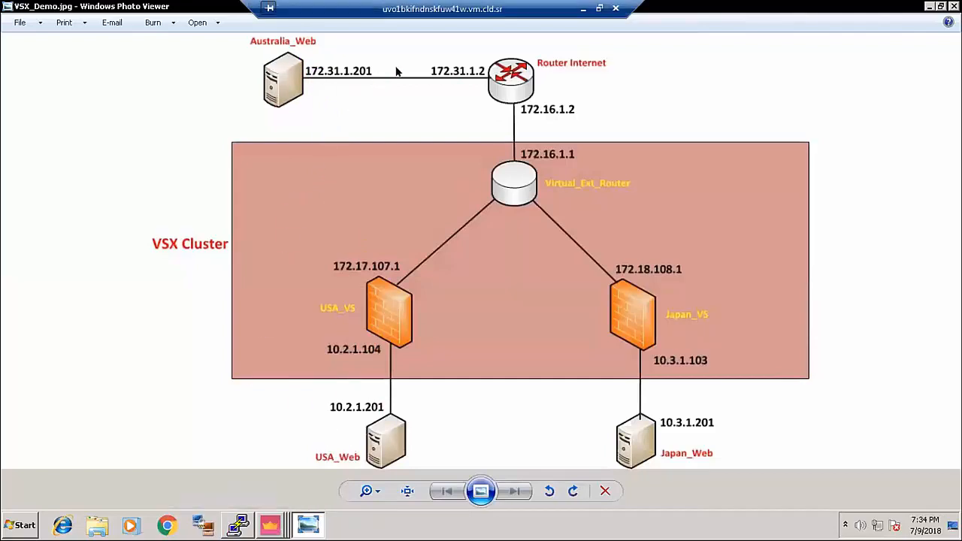
- Ping Australia_Web at 172.31.1.201 from USA-Web, cancel it unanswered, and return to the diagram
click(583, 8)
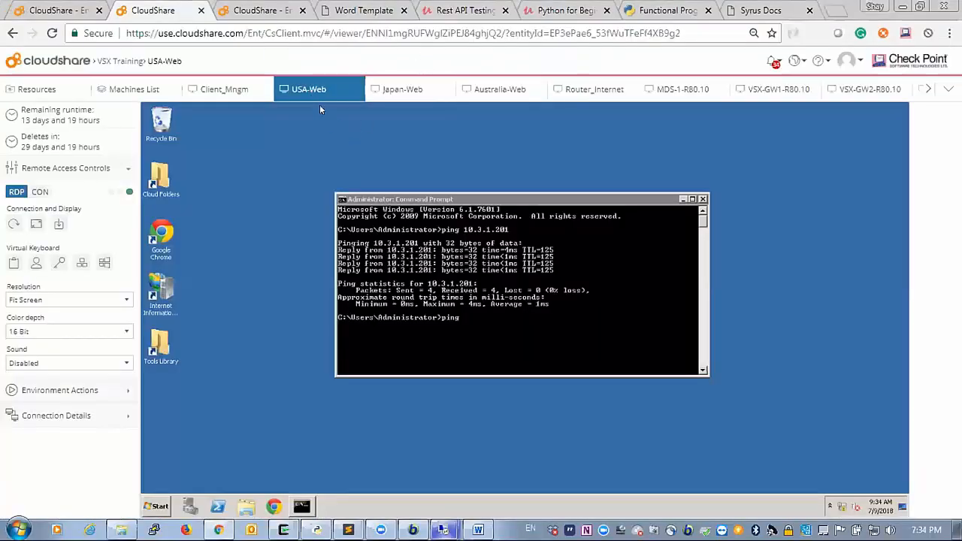
click(455, 298)
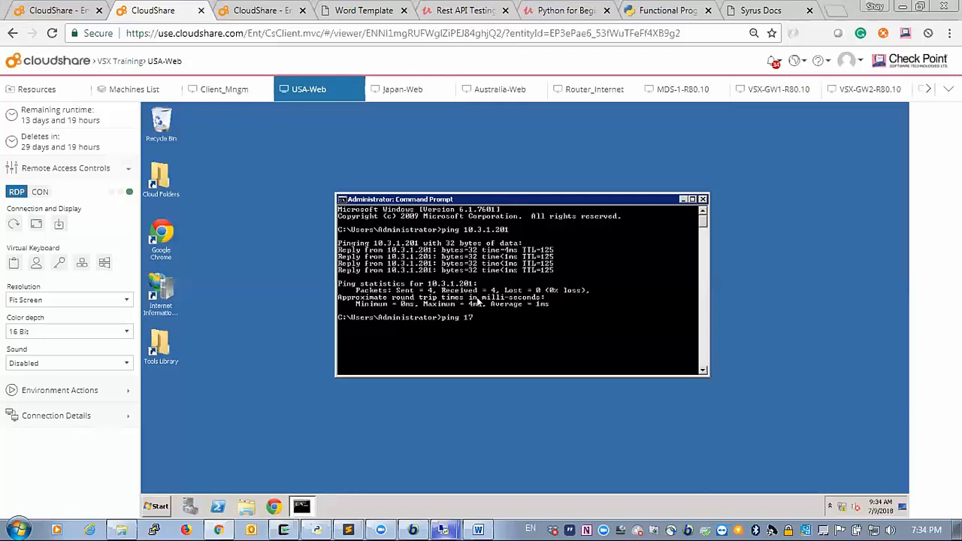
text(172.31.1.2)
key(Return)
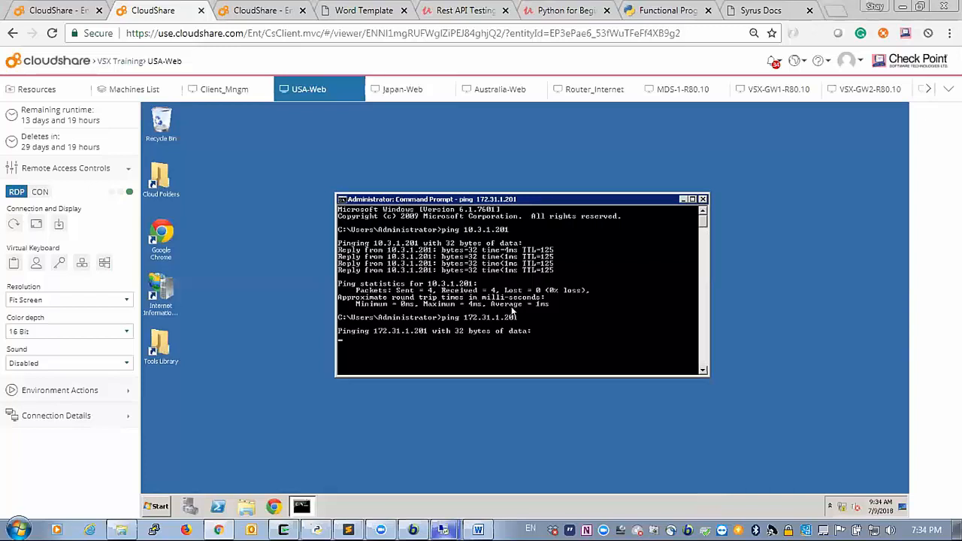
key(ctrl+c)
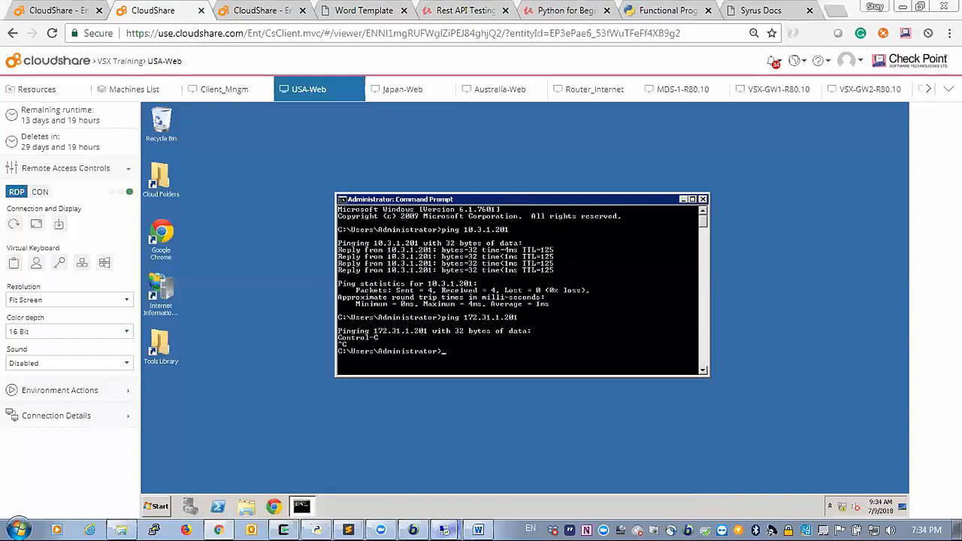
mouse_move(443, 530)
click(421, 480)
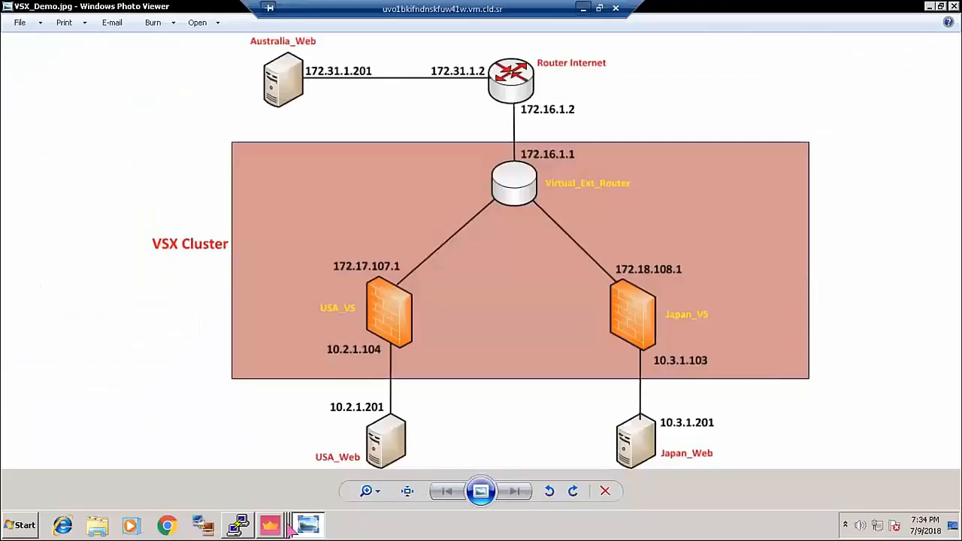
- Create network object USA_LAN with address 10.2.1.0 and mask 255.255.255.0
mouse_move(272, 526)
click(286, 485)
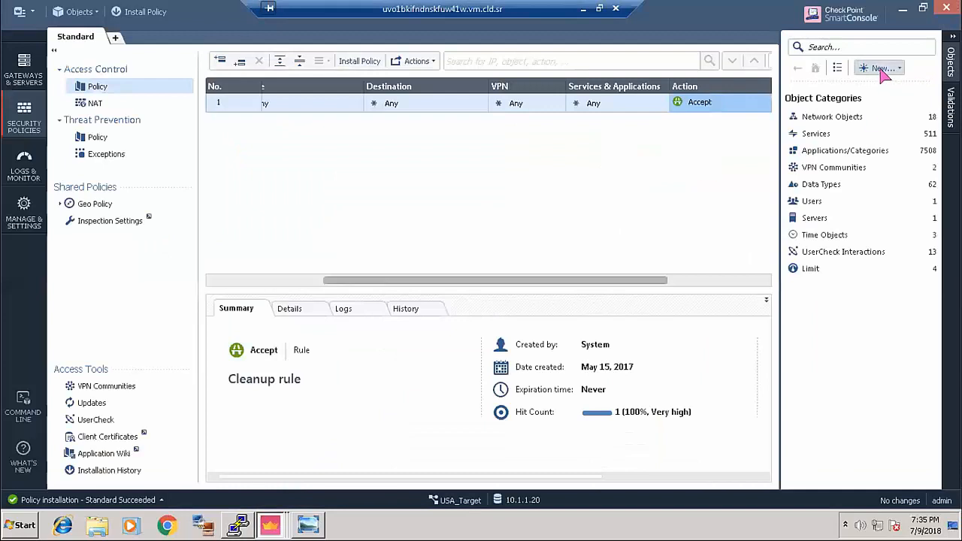
click(883, 69)
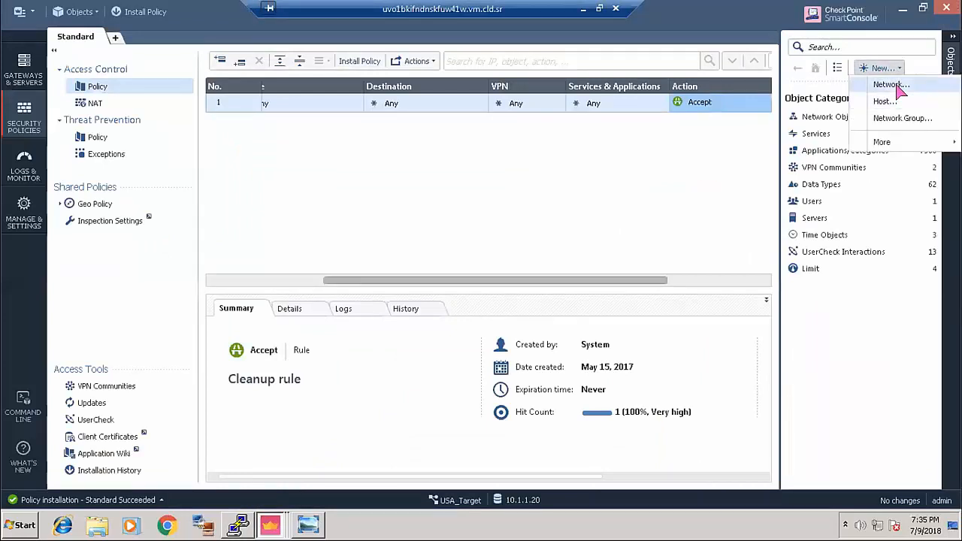
click(898, 87)
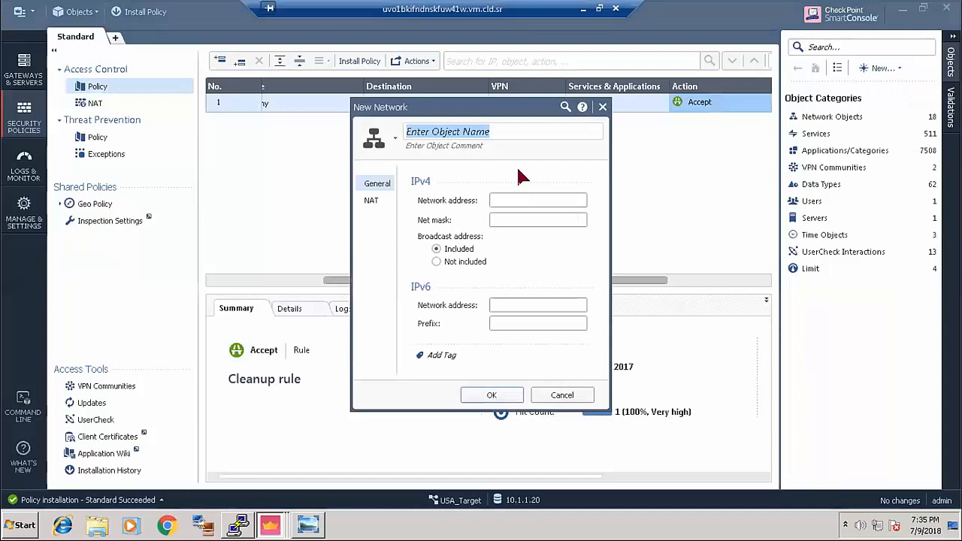
text(USA_LAN)
click(519, 199)
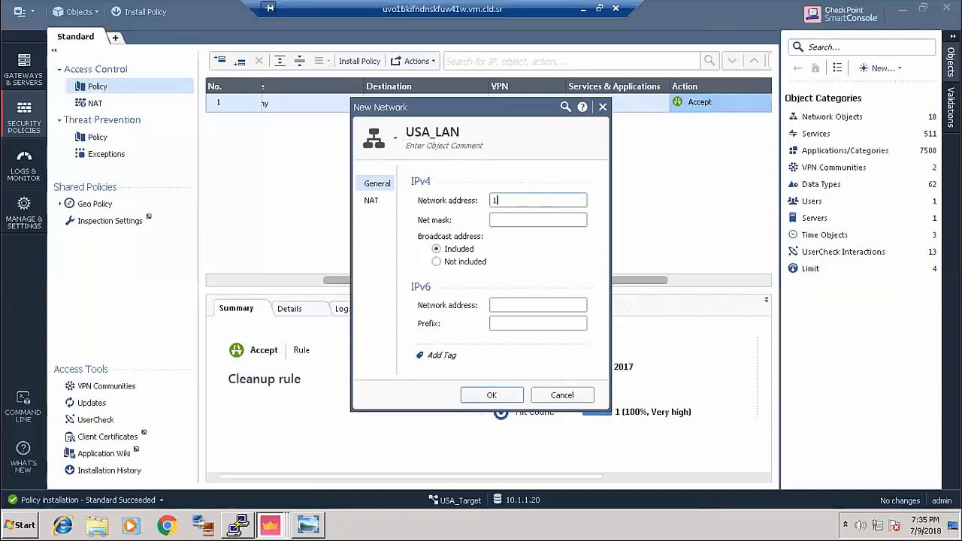
key(Tab)
click(492, 395)
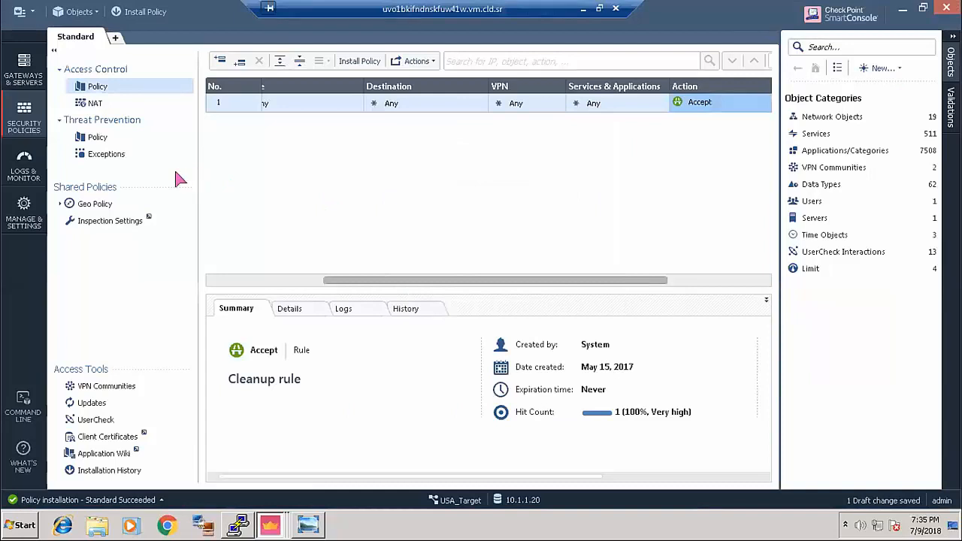
click(894, 67)
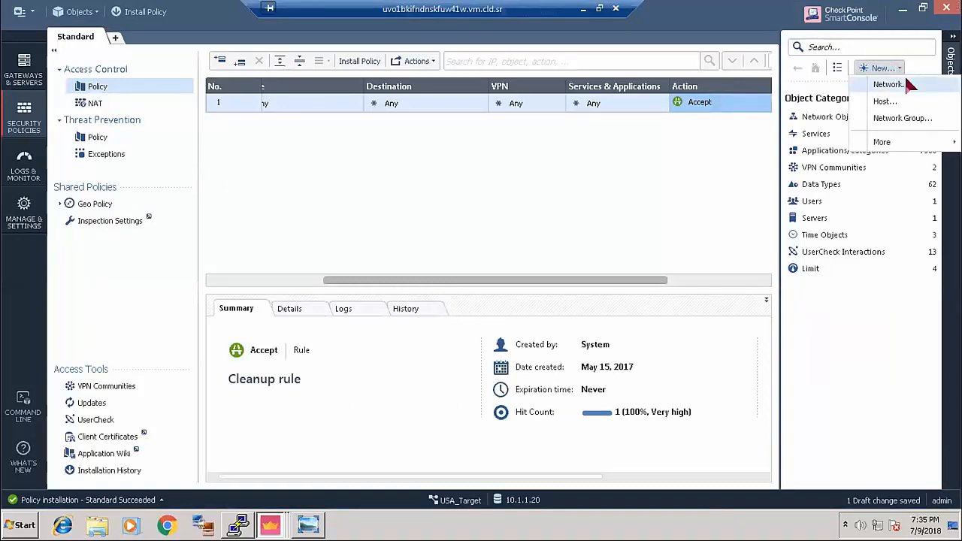
- Begin another new network object, consulting the VSX_Demo diagram before naming it
click(906, 83)
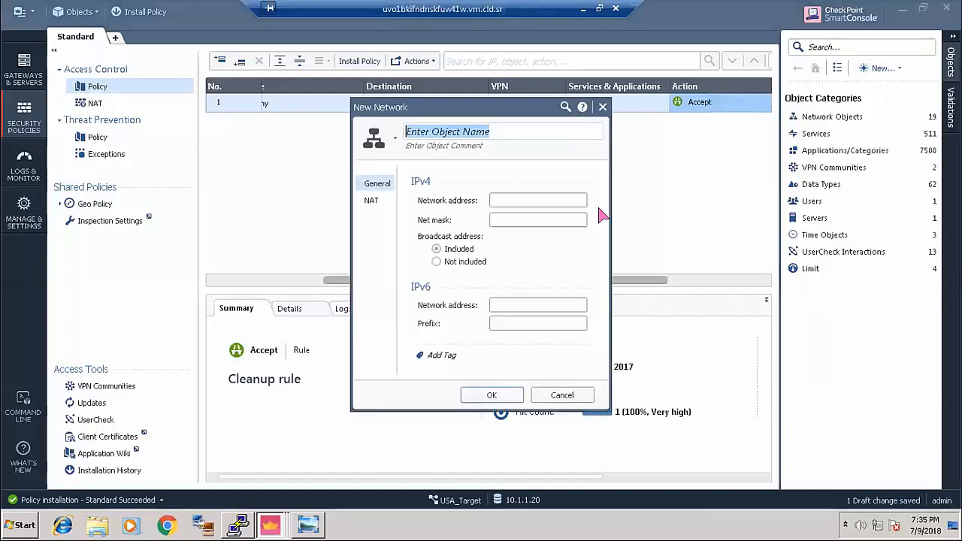
text(Japn)
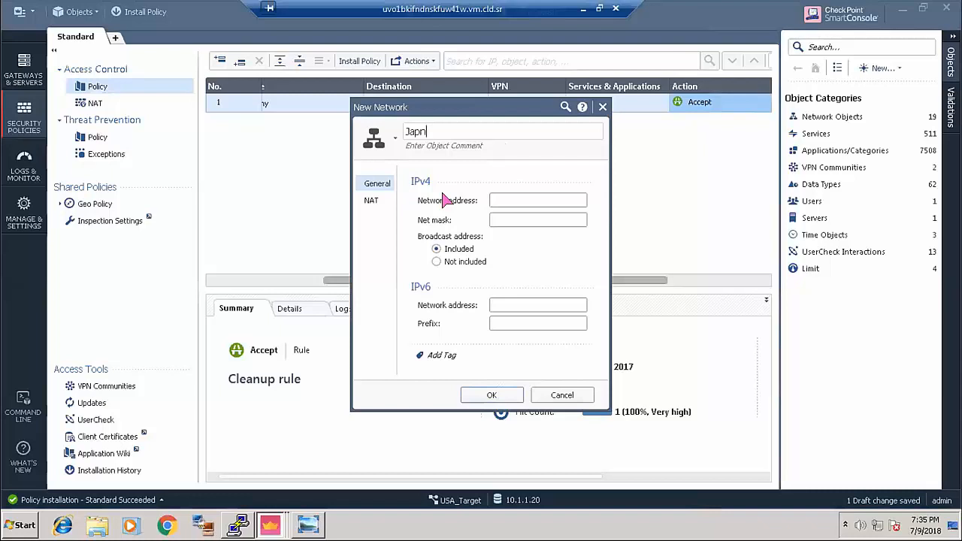
click(308, 525)
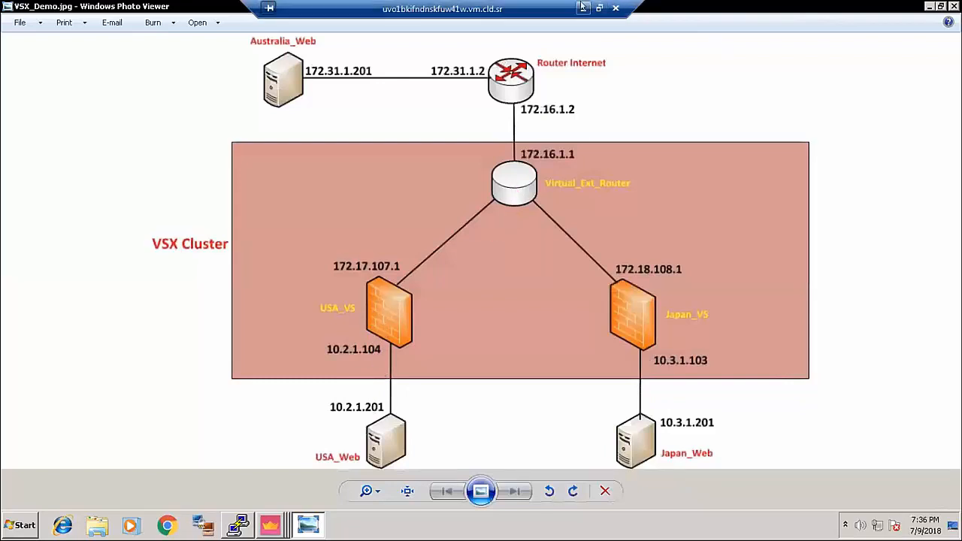
click(272, 522)
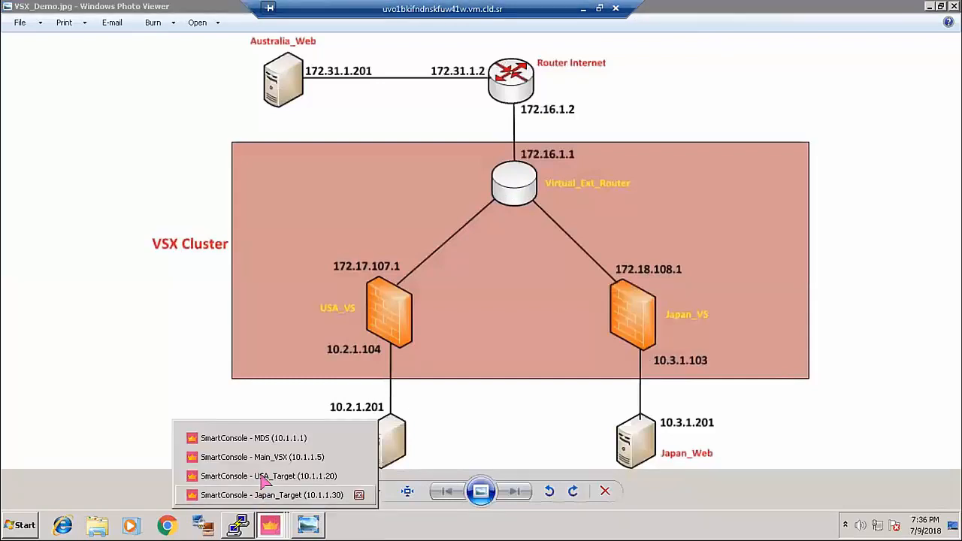
click(263, 477)
- Name the network Aust_Lan with address 172.31.1.0 and mask 255.255.255.0, and save it
click(443, 131)
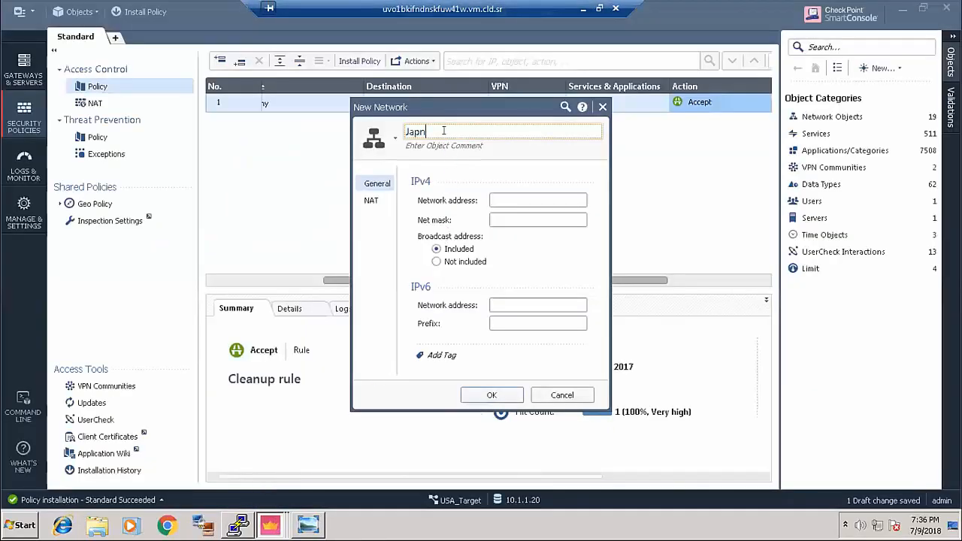
text(_La)
key(BackSpace)
key(BackSpace)
key(BackSpace)
key(BackSpace)
key(BackSpace)
key(BackSpace)
key(BackSpace)
text(A)
click(506, 198)
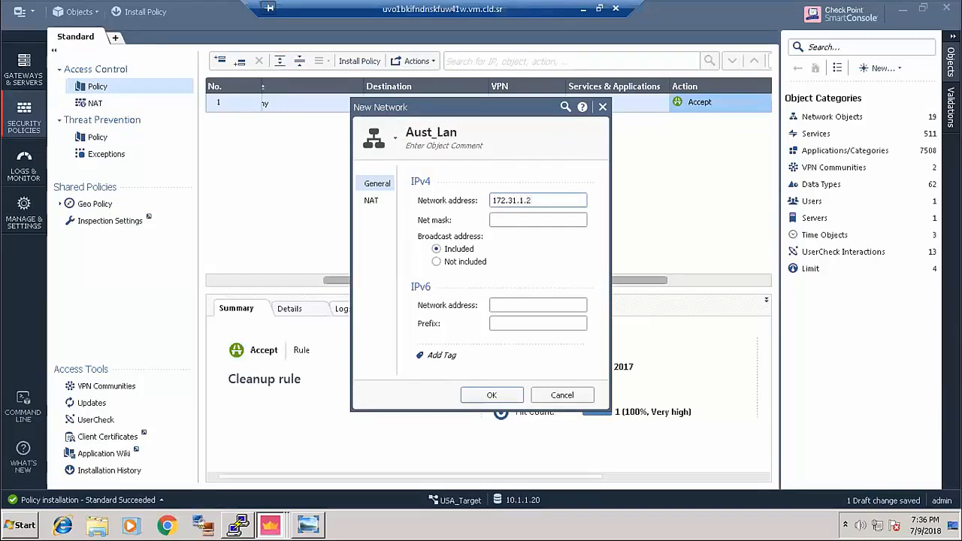
text(172.31.1.0)
key(Tab)
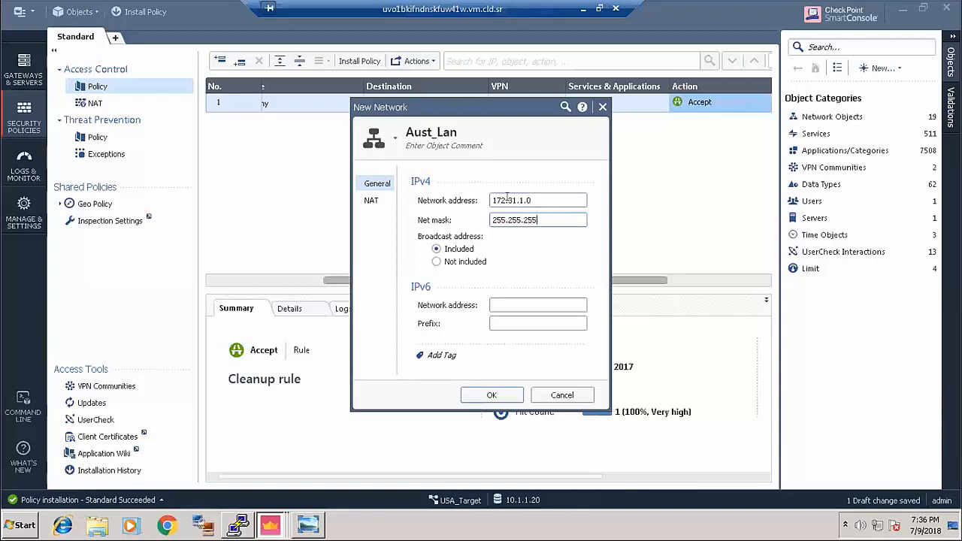
text(255.255.255.9)
key(BackSpace)
text(0)
click(491, 394)
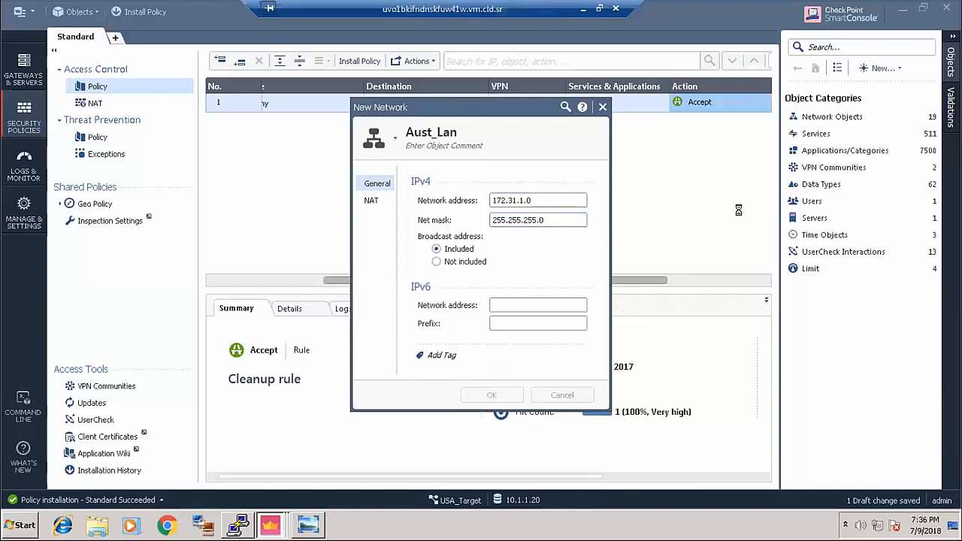
- Start a new host object and check the VSX_Demo diagram for its address
click(883, 69)
click(898, 98)
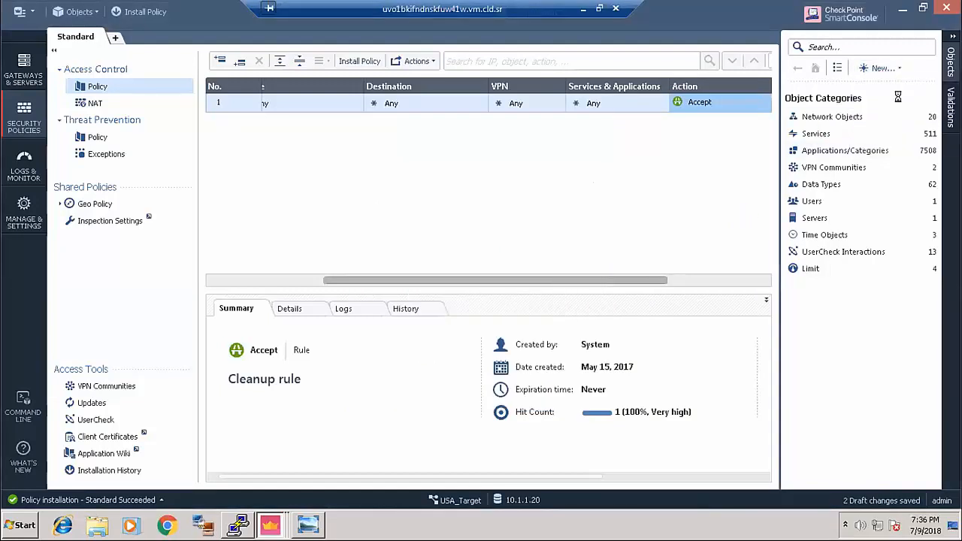
click(308, 523)
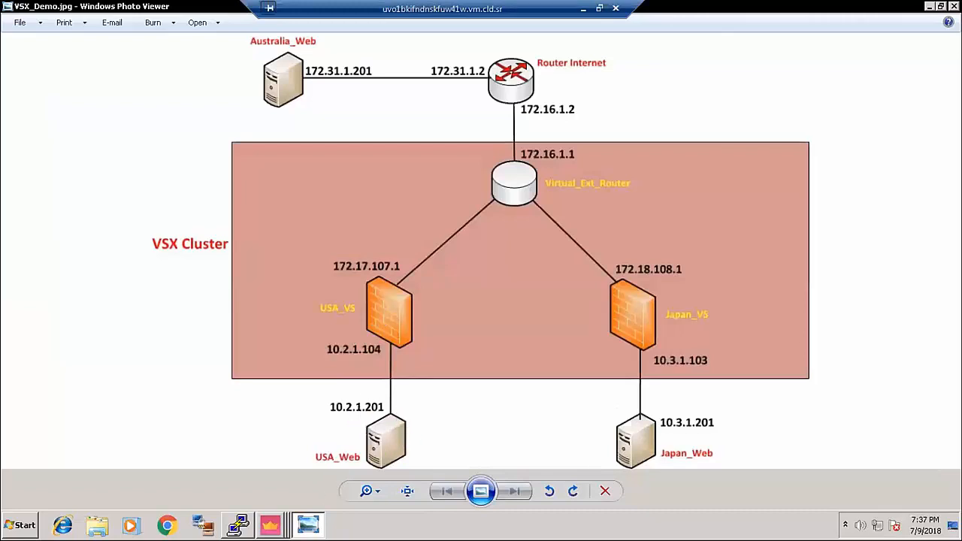
click(271, 524)
click(263, 475)
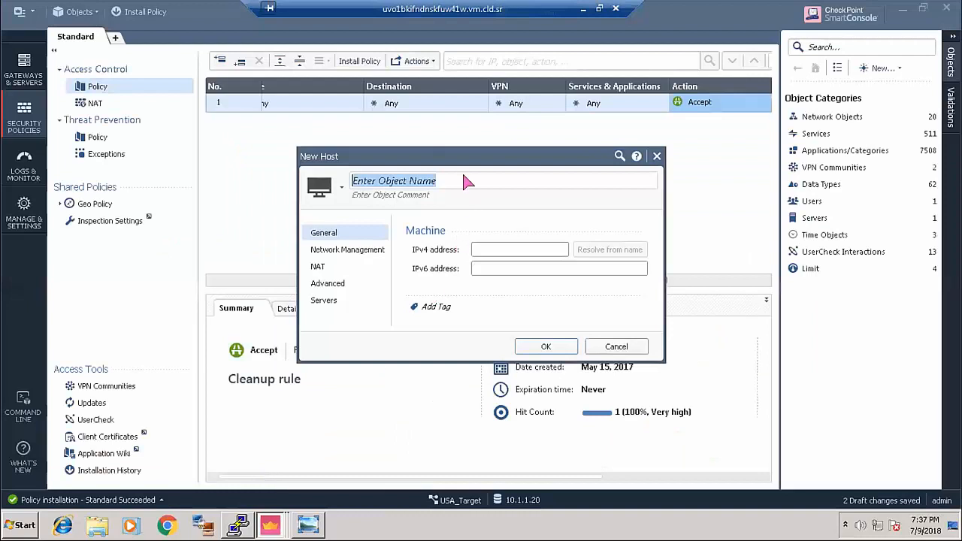
- Name the host FW_Ext with IPv4 address 172.17.107.1 and save it
text(FW_Ext)
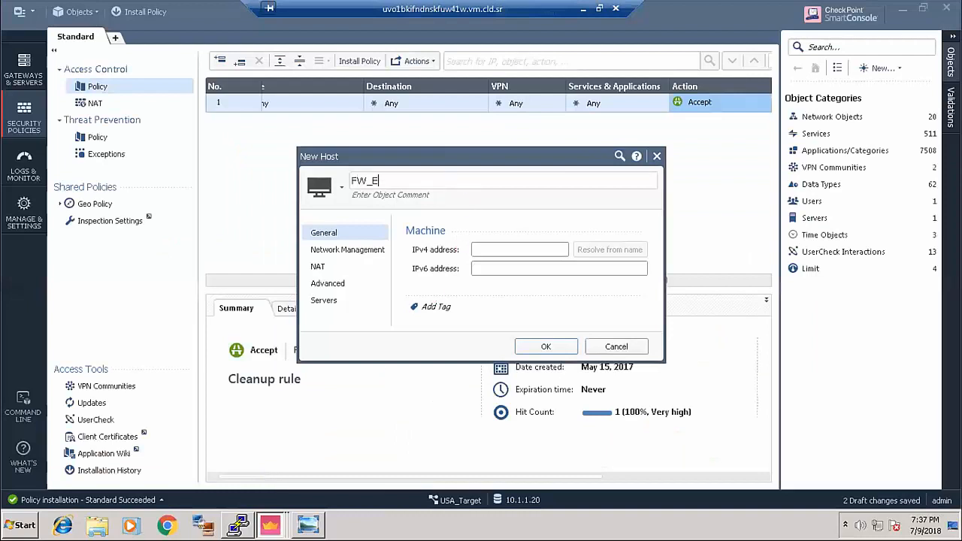
click(520, 249)
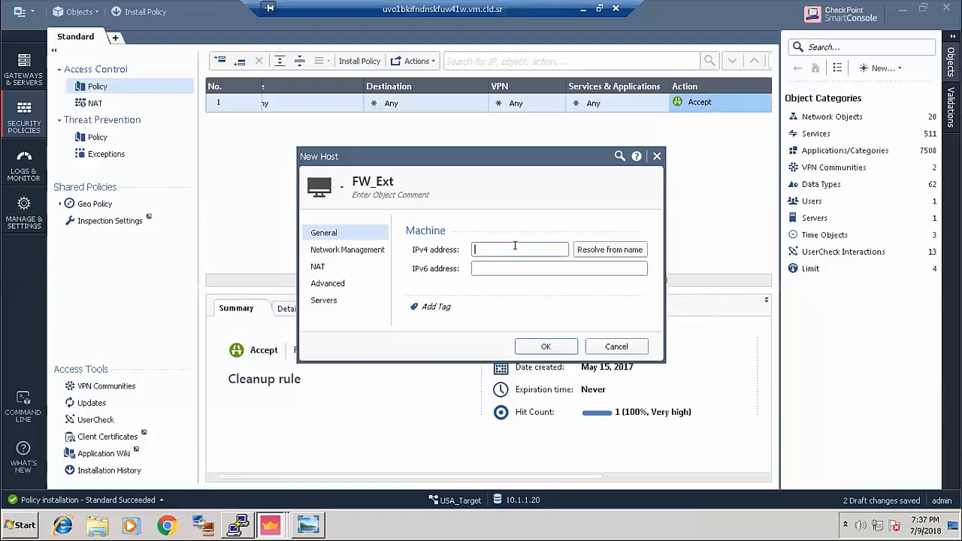
text(17217)
key(BackSpace)
key(BackSpace)
text(.17.107.1)
click(547, 345)
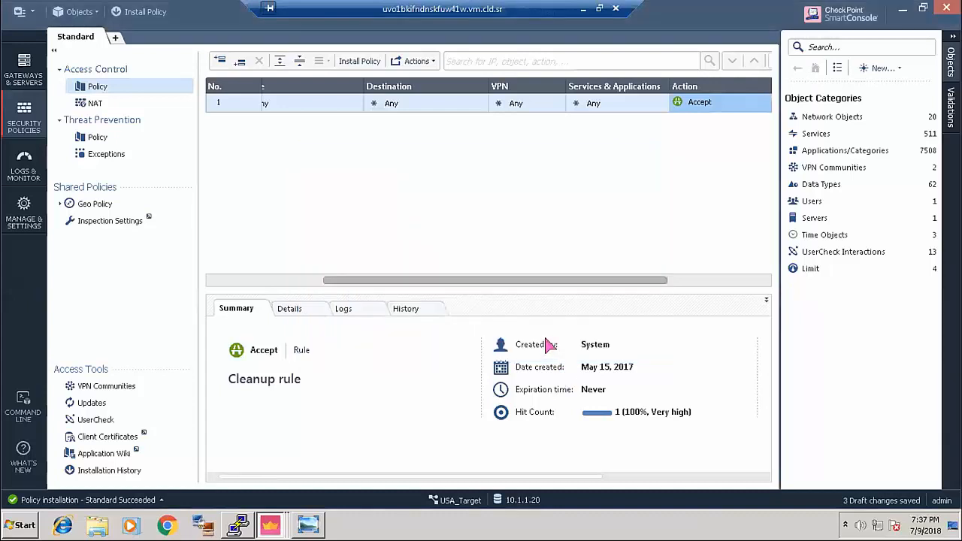
- Add a new top NAT rule from USA_LAN to Aust_Lan
click(95, 103)
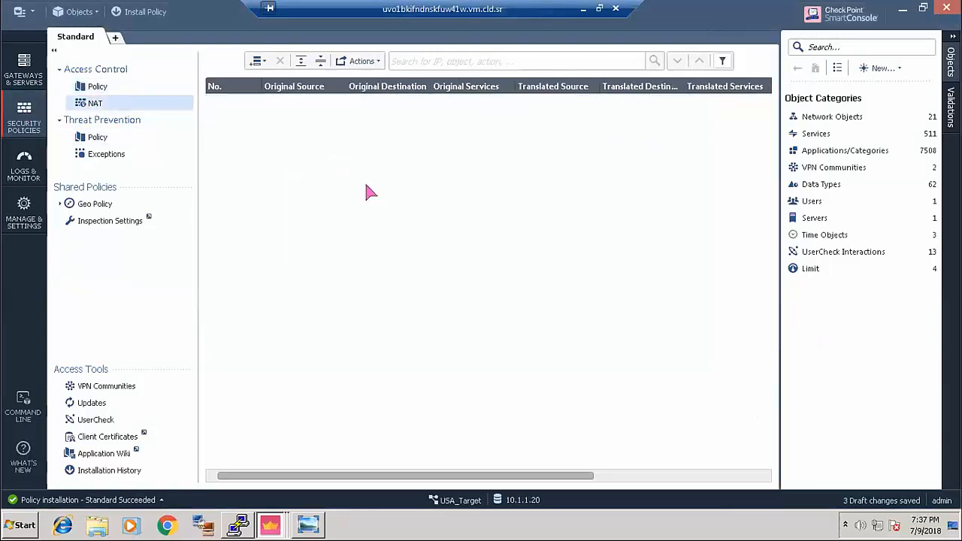
click(256, 61)
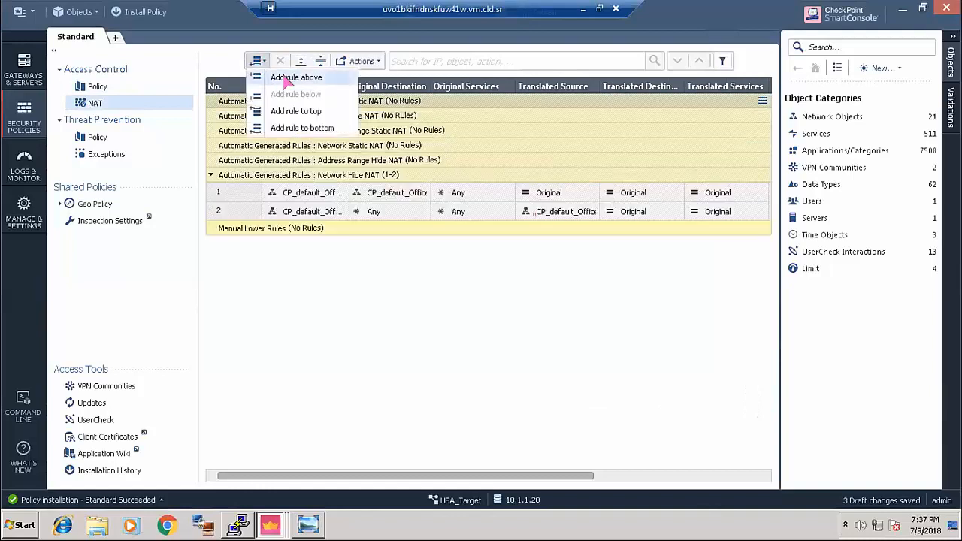
click(286, 78)
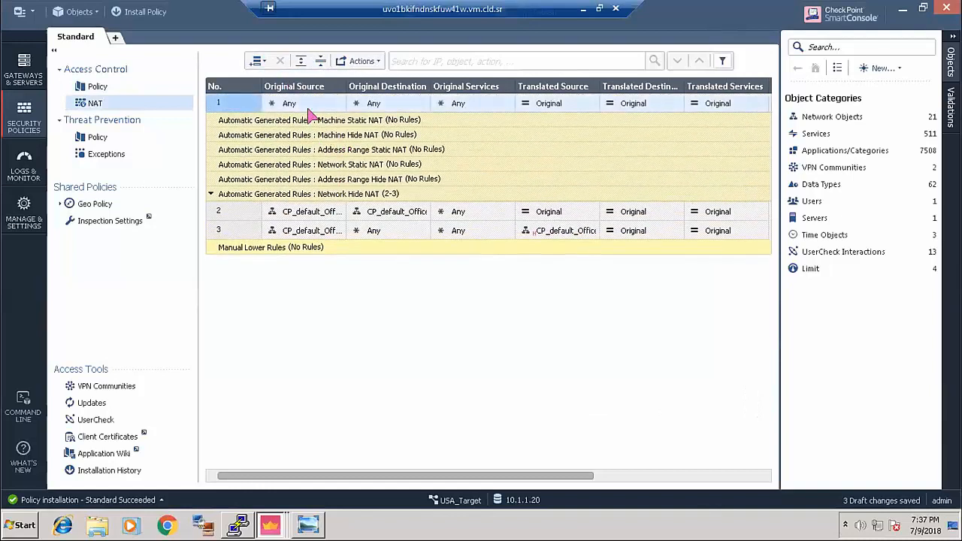
click(338, 100)
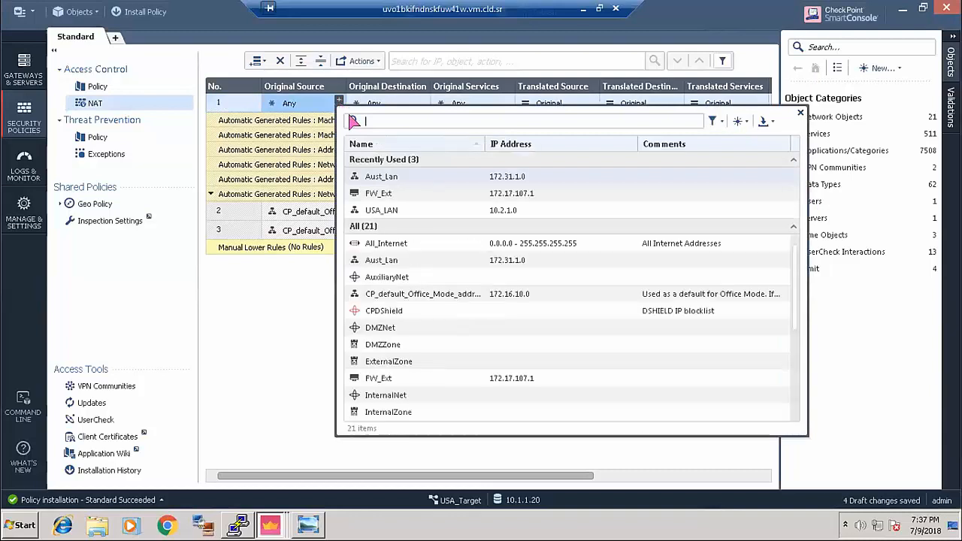
click(366, 210)
click(423, 100)
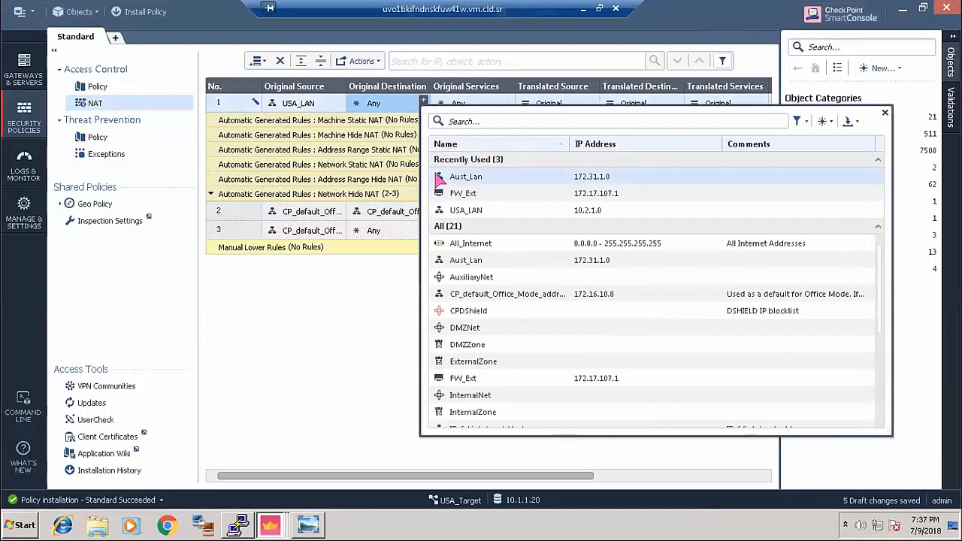
click(443, 176)
- Translate the rule's source to FW_Ext using Hide NAT, then publish the changes for installation
click(560, 103)
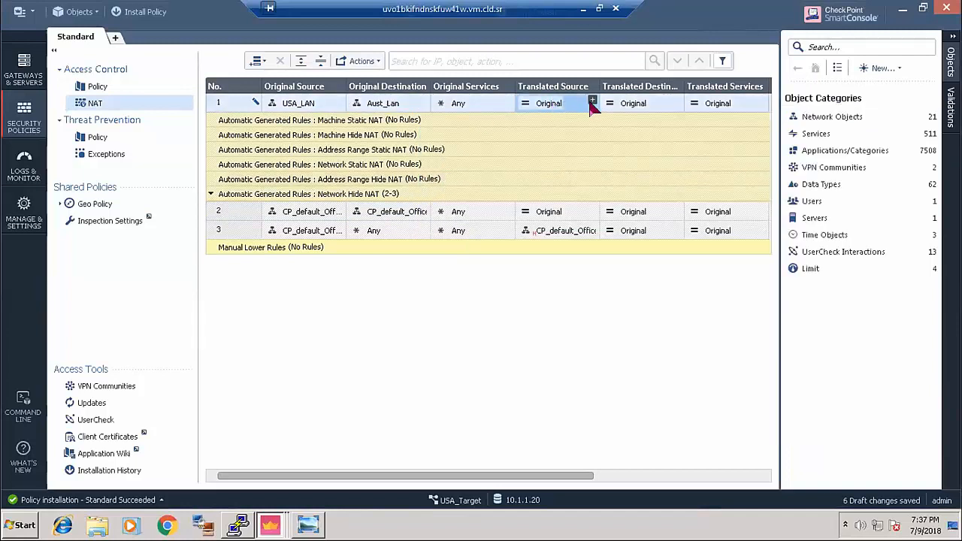
click(592, 102)
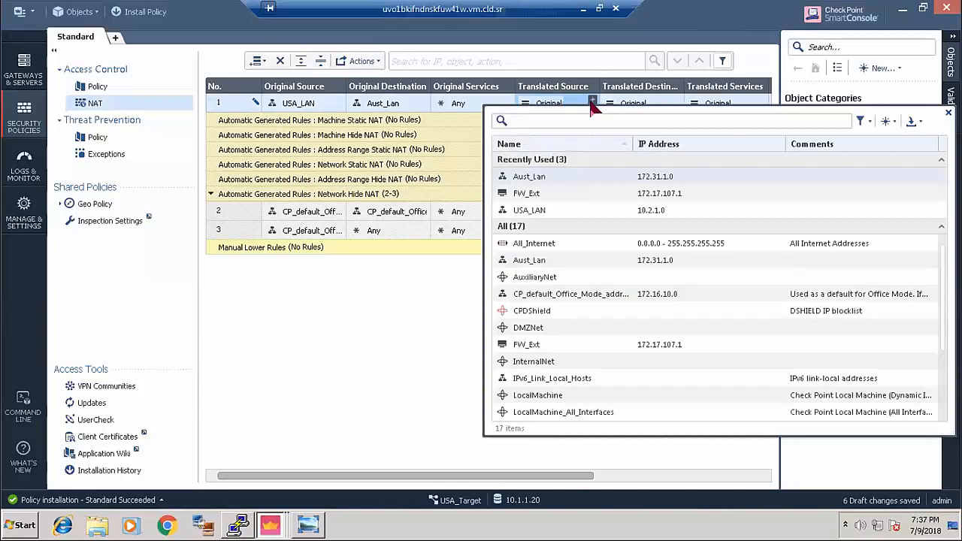
click(515, 193)
click(536, 107)
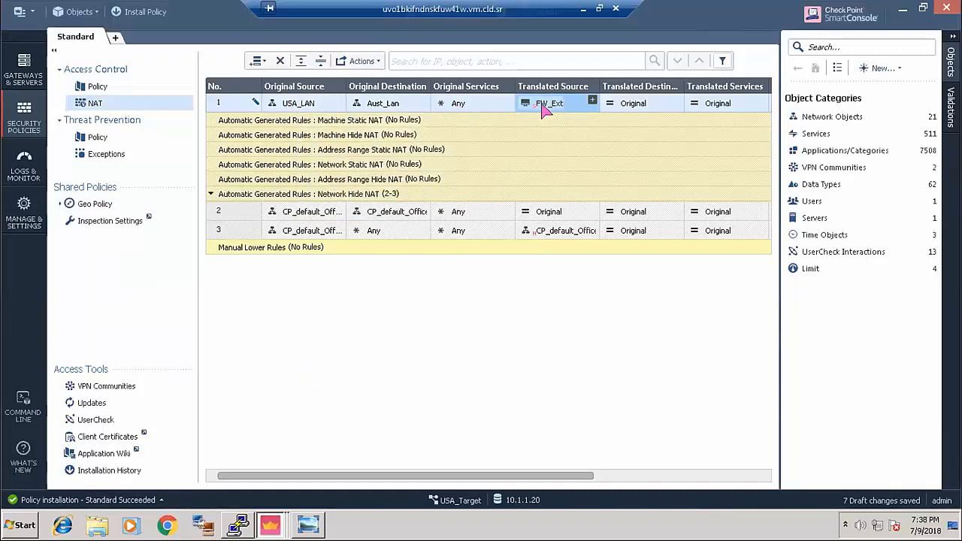
right_click(544, 110)
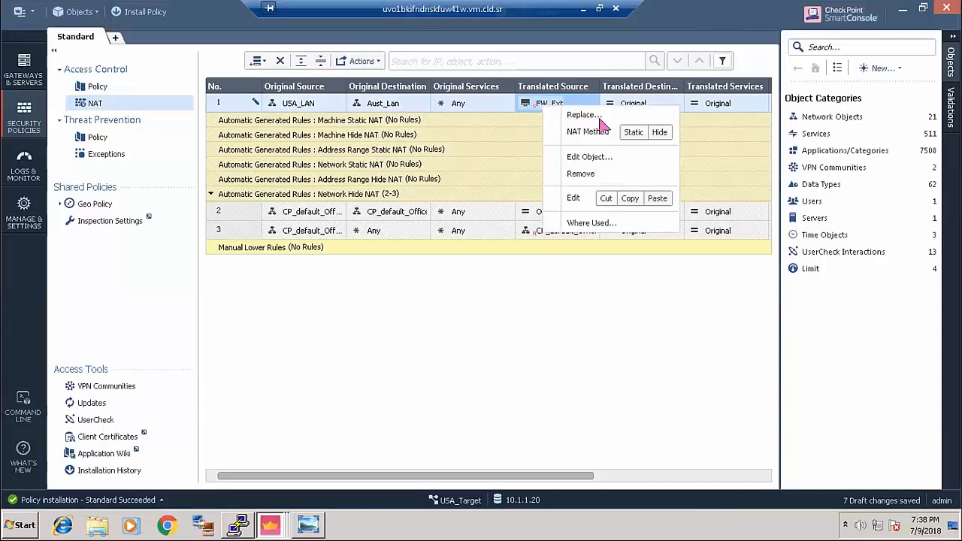
click(660, 132)
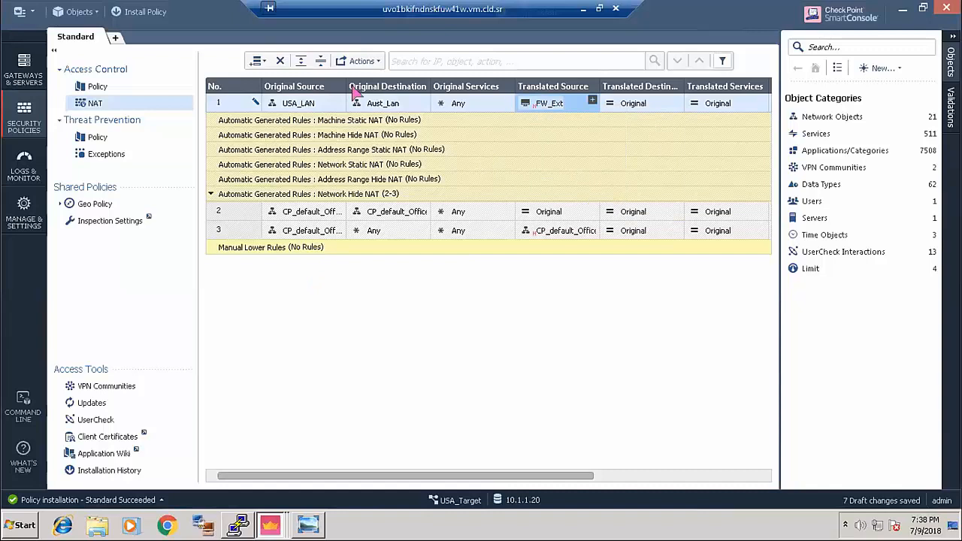
click(131, 16)
click(548, 340)
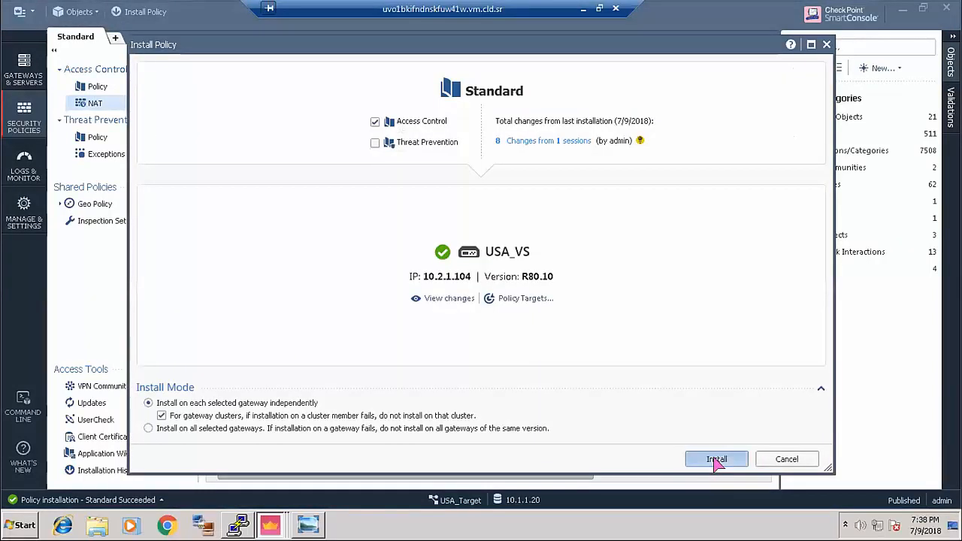
- Install the Standard policy on the USA_VS gateway
click(715, 458)
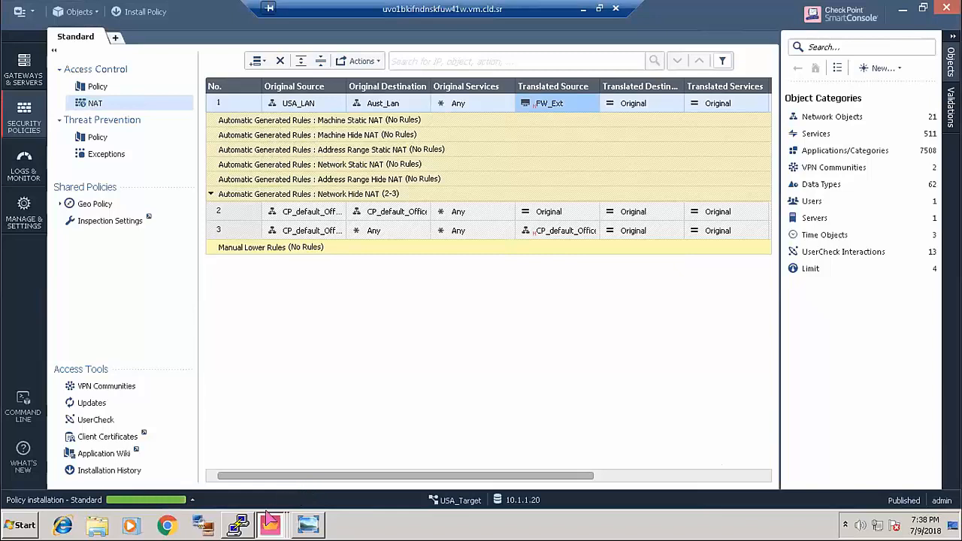
click(581, 8)
- Rerun ping 172.31.1.201 in the USA-Web command prompt
key(Up)
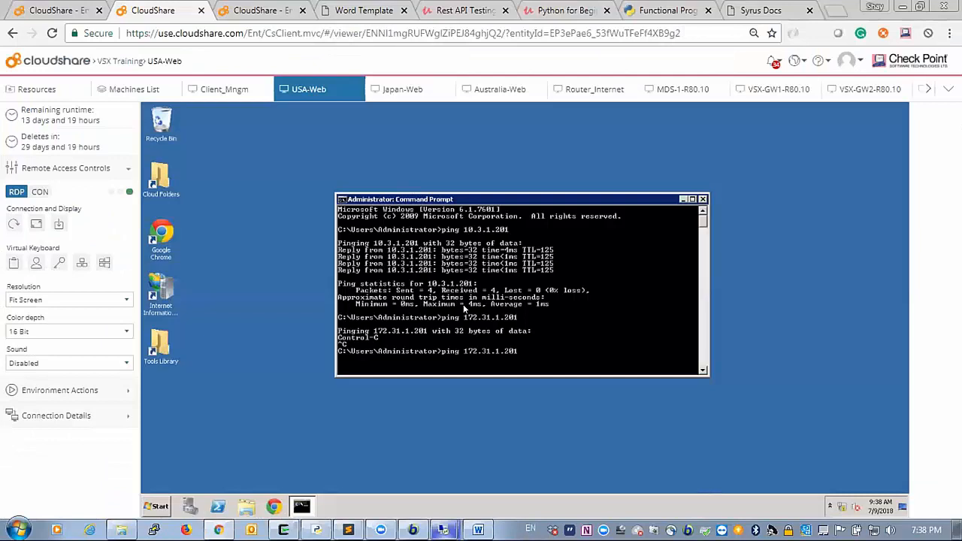
key(Return)
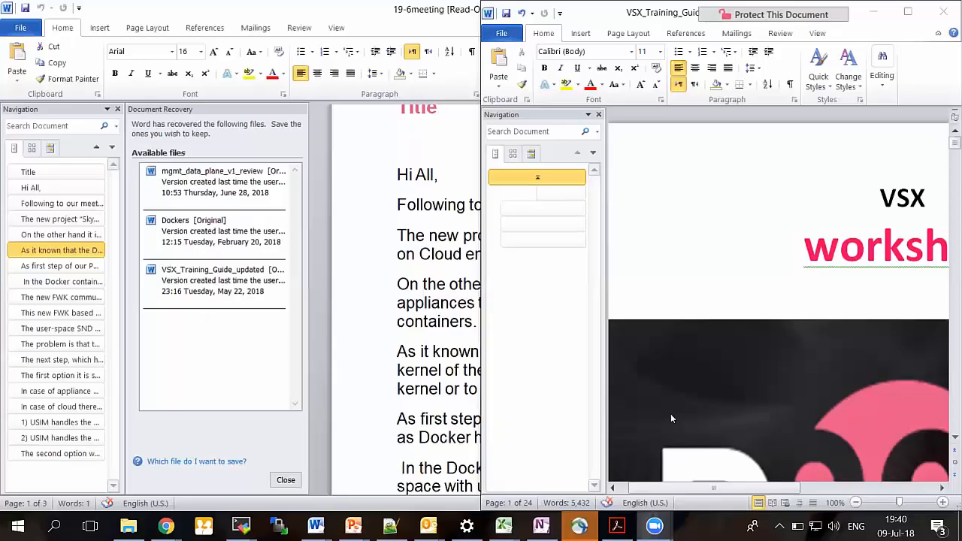
- Raise the system volume and switch to the PowerPoint Presentation4 window
key(XF86AudioRaiseVolume)
key(alt+Tab)
key(alt+Tab)
key(alt+Tab)
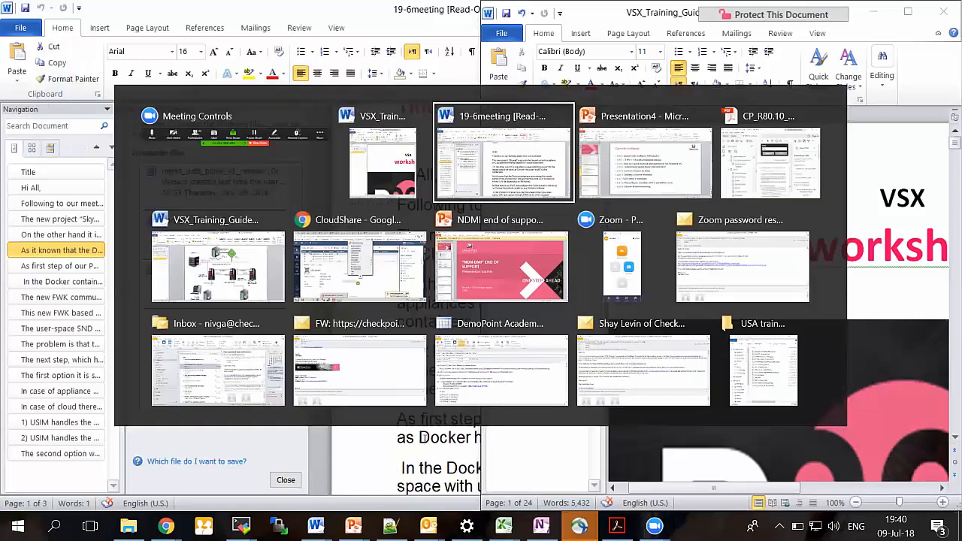